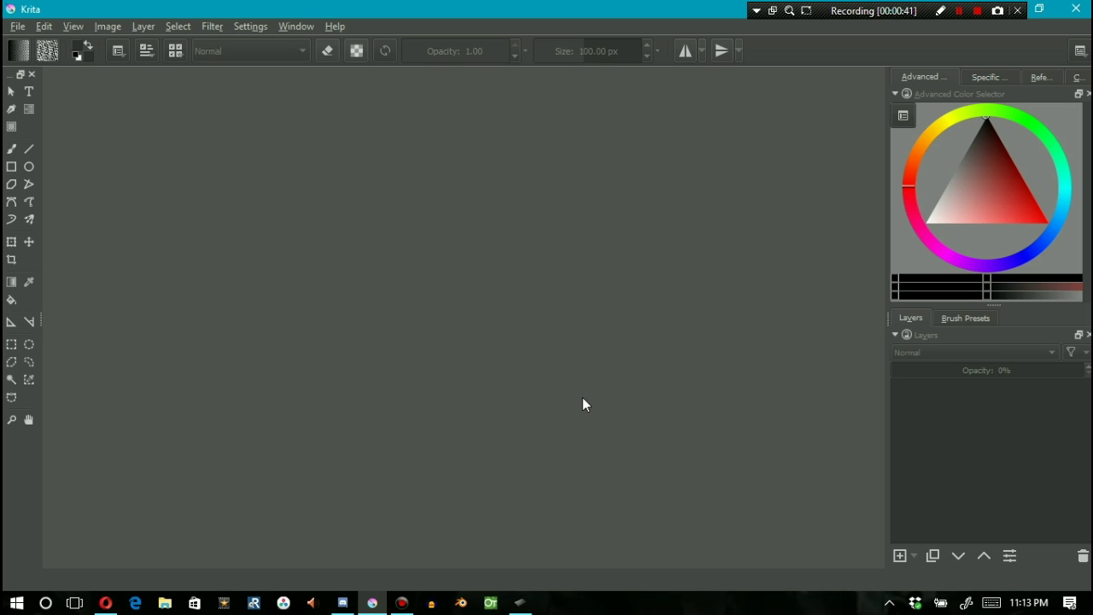
# - Create a new 5000 x 5000 px document
pyautogui.click(17, 26)
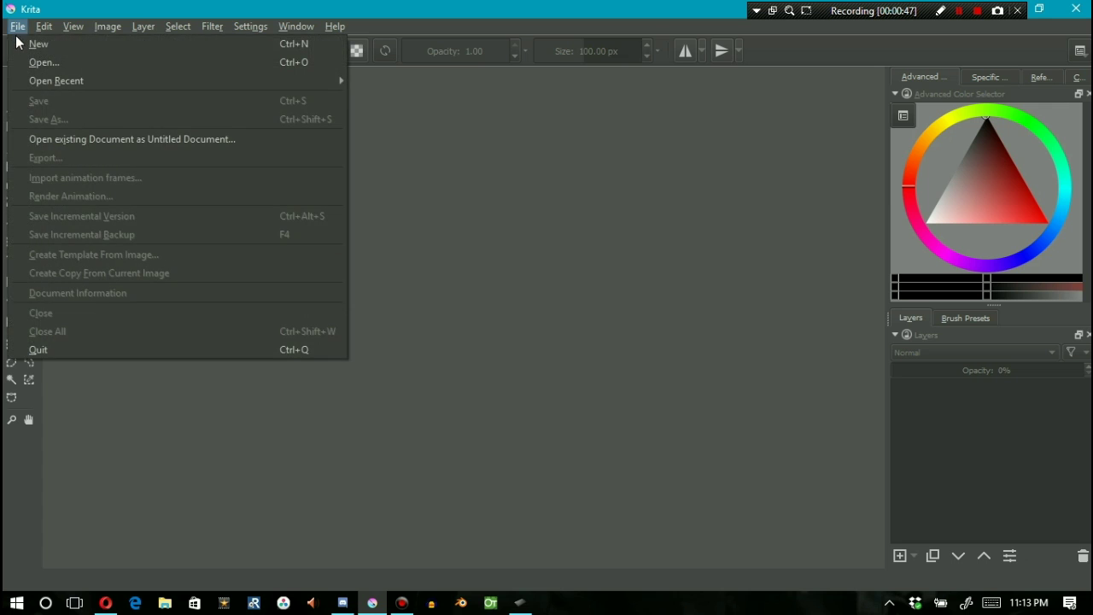
pyautogui.click(25, 43)
pyautogui.press('Escape')
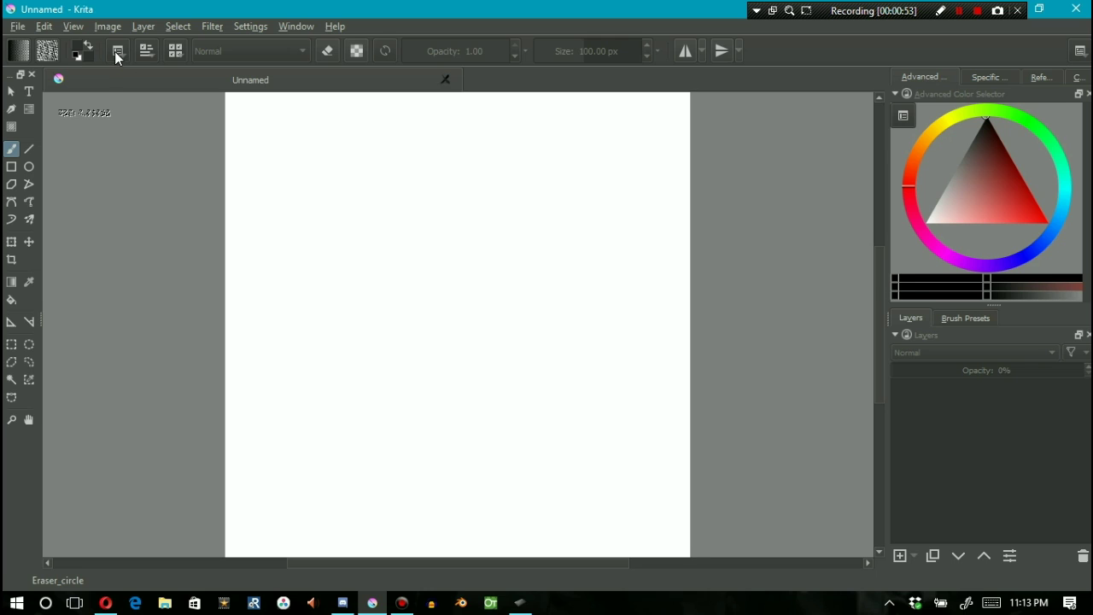
# - Examine the freehand brush's Stabilizer settings in its pop-up tool options, dismissing the pop-up onto the canvas
pyautogui.click(115, 53)
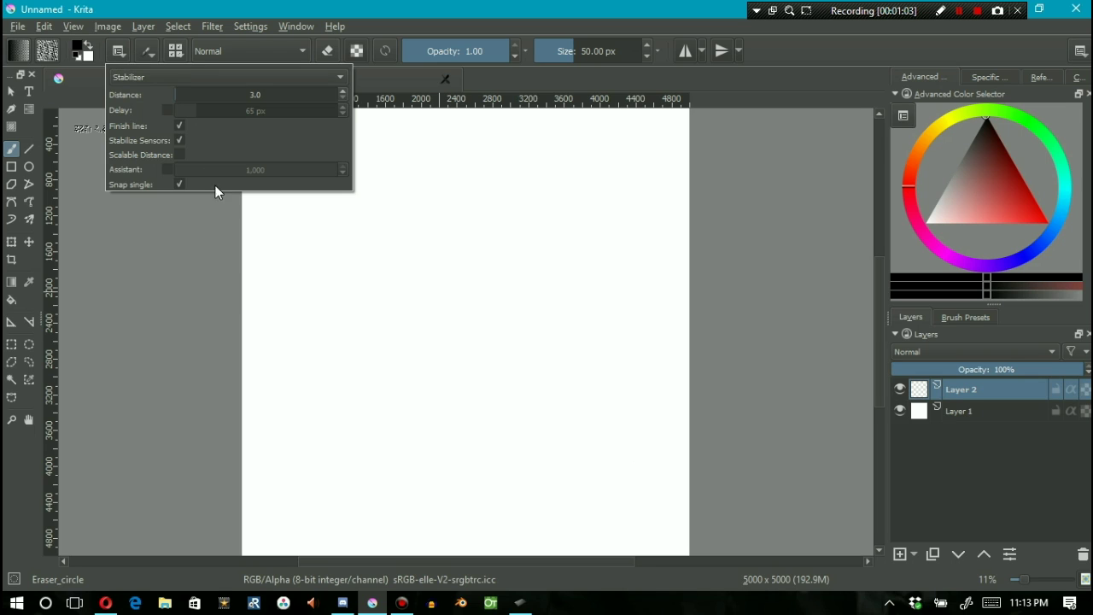
pyautogui.click(245, 271)
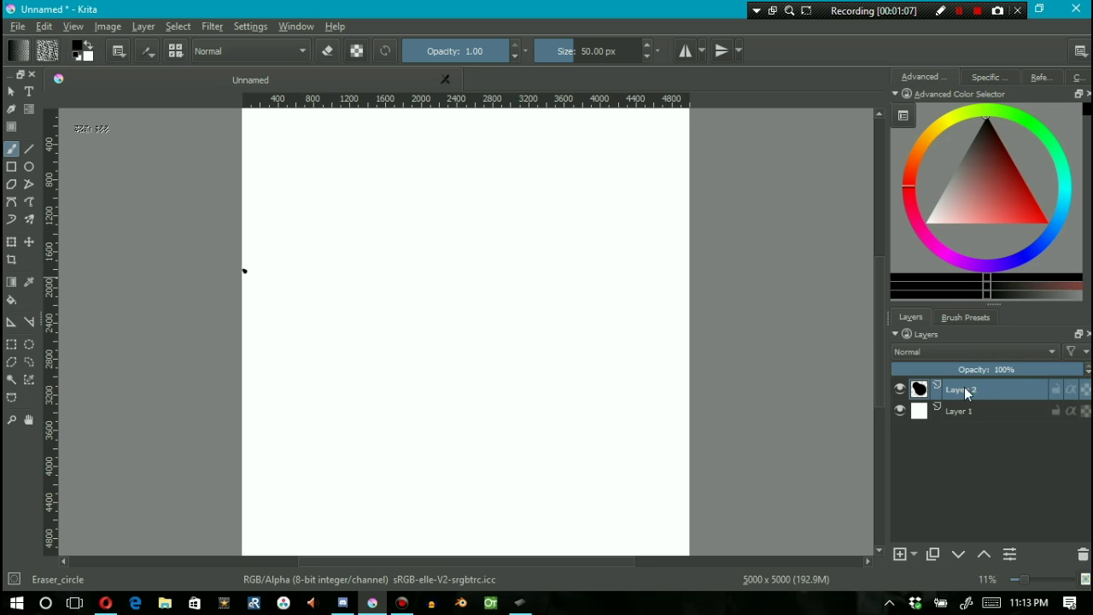
pyautogui.click(120, 51)
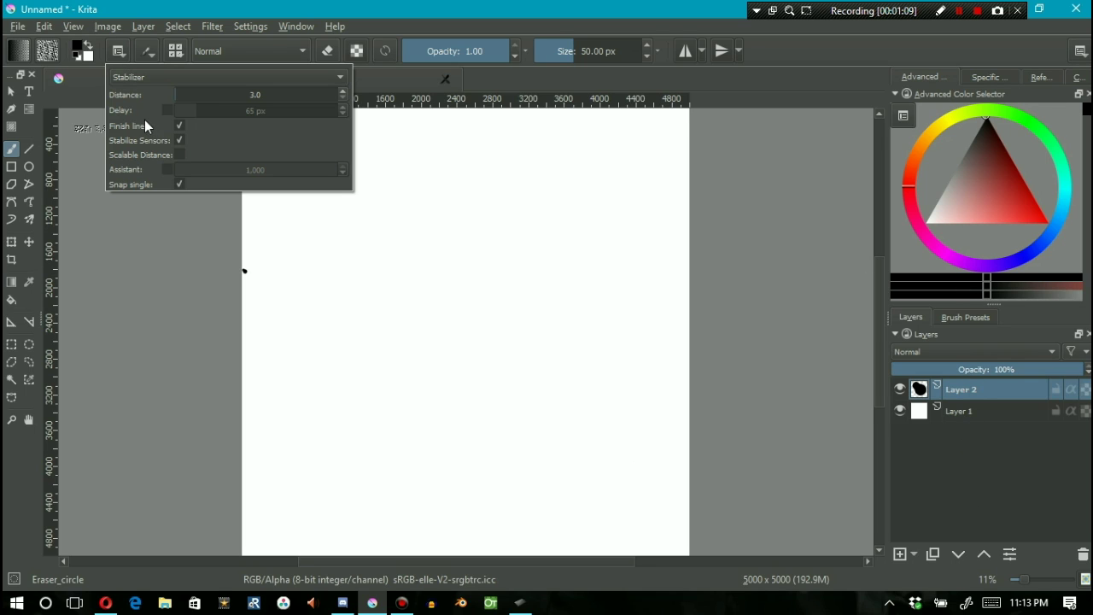
pyautogui.click(376, 249)
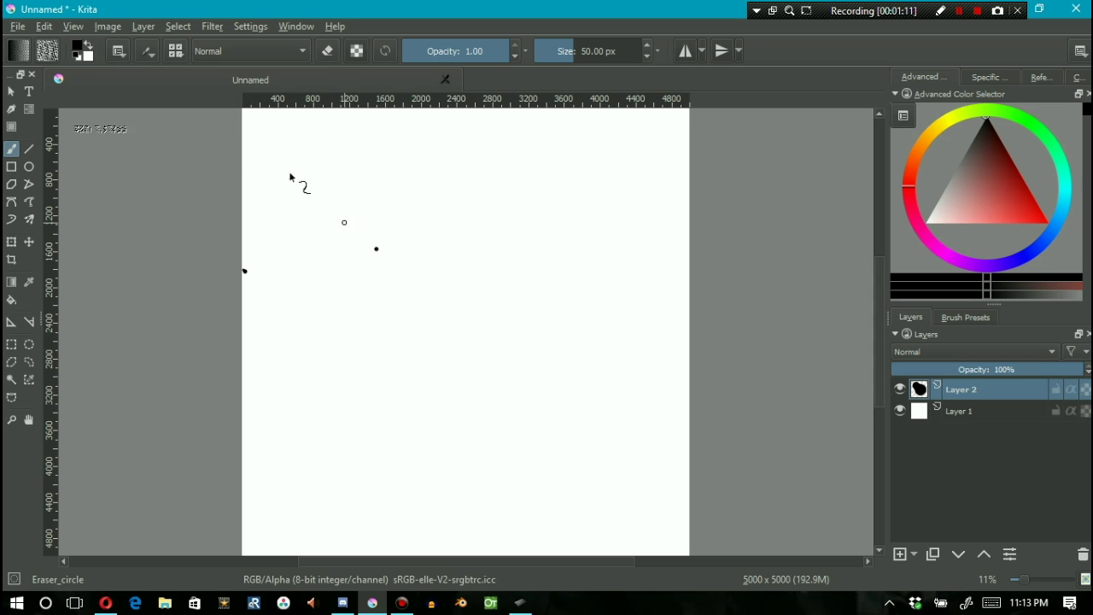
pyautogui.click(119, 51)
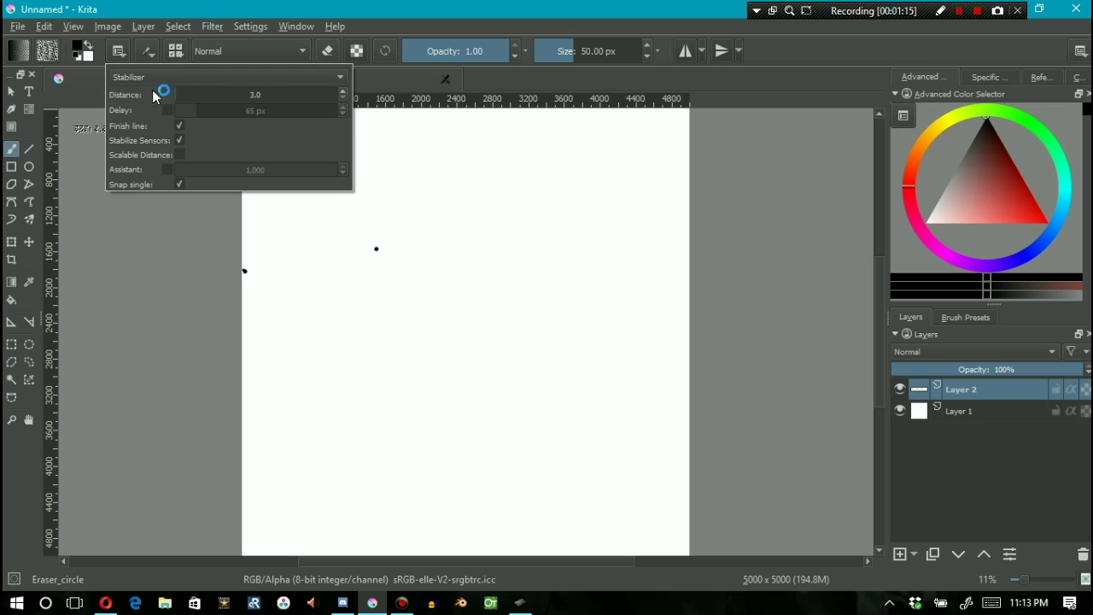
pyautogui.click(112, 12)
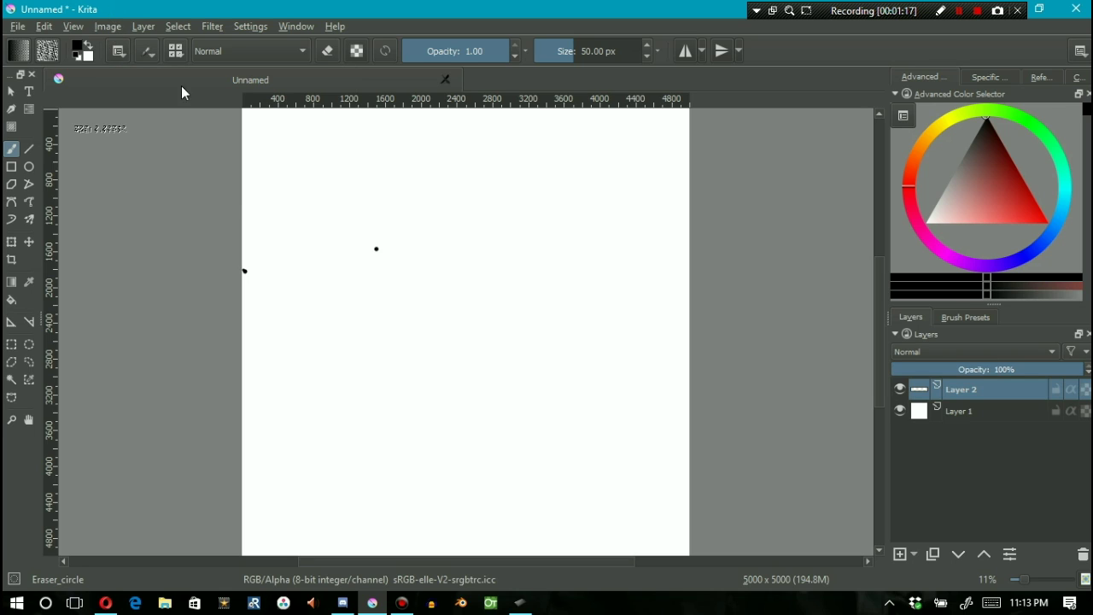
pyautogui.moveTo(334, 183); pyautogui.dragTo(350, 201)
pyautogui.hotkey('ctrl', 'z')
pyautogui.moveTo(308, 138); pyautogui.dragTo(318, 147)
pyautogui.hotkey('ctrl', 'z')
# - Measure several nearly horizontal lines across the canvas with the Measure tool and view their distance and angle in the tool options
pyautogui.click(120, 52)
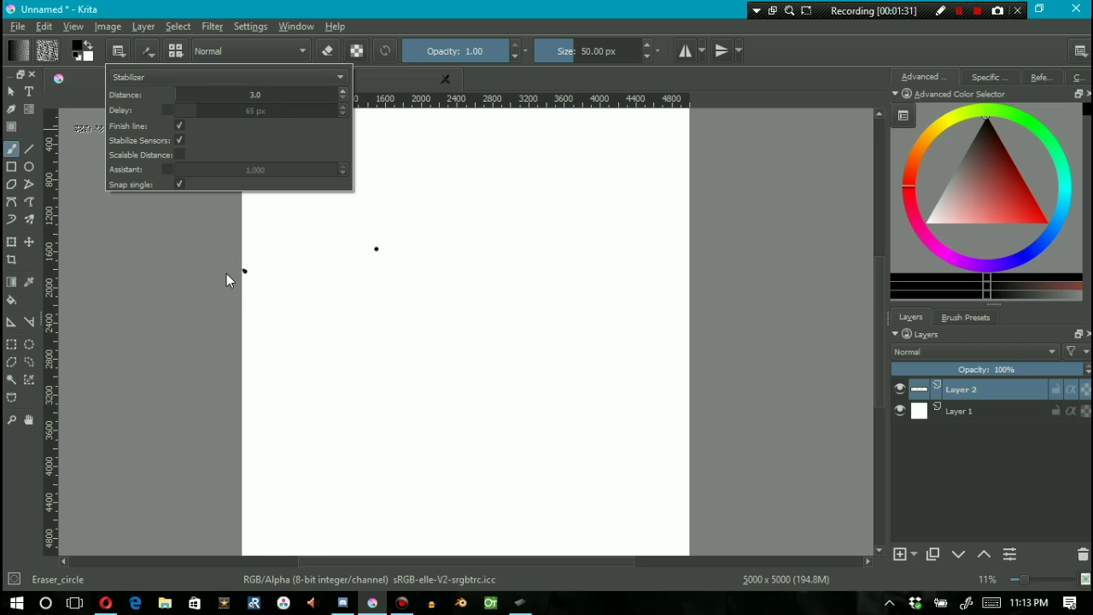
pyautogui.click(29, 321)
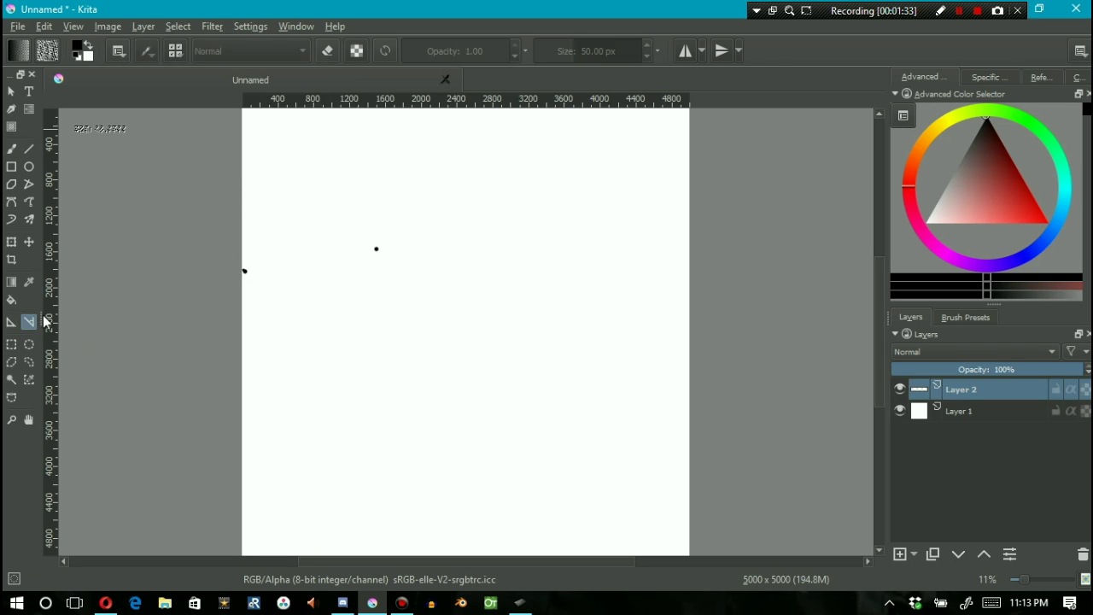
pyautogui.moveTo(280, 335); pyautogui.dragTo(494, 341)
pyautogui.click(119, 50)
pyautogui.moveTo(298, 322)
pyautogui.mouseDown()
pyautogui.moveTo(437, 322)
pyautogui.moveTo(481, 305)
pyautogui.mouseUp()
pyautogui.moveTo(313, 292)
pyautogui.mouseDown()
pyautogui.moveTo(409, 331)
pyautogui.moveTo(567, 337)
pyautogui.mouseUp()
pyautogui.click(121, 51)
pyautogui.moveTo(275, 345); pyautogui.dragTo(474, 352)
pyautogui.click(119, 51)
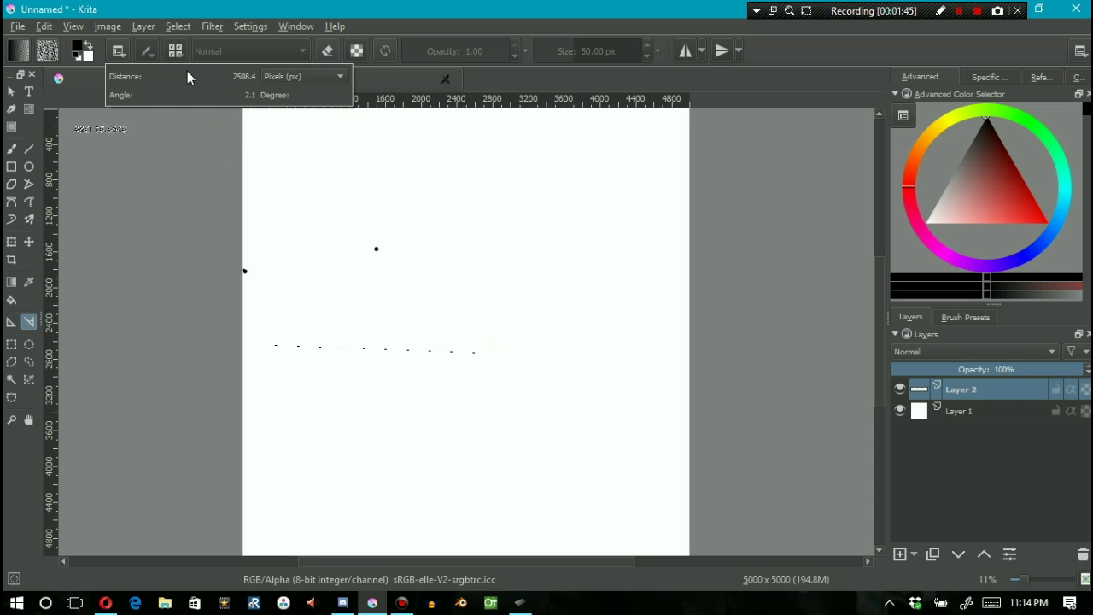
# - Detach the Measure tool's options from the toolbar and measure several lines on the canvas
pyautogui.rightClick(143, 79)
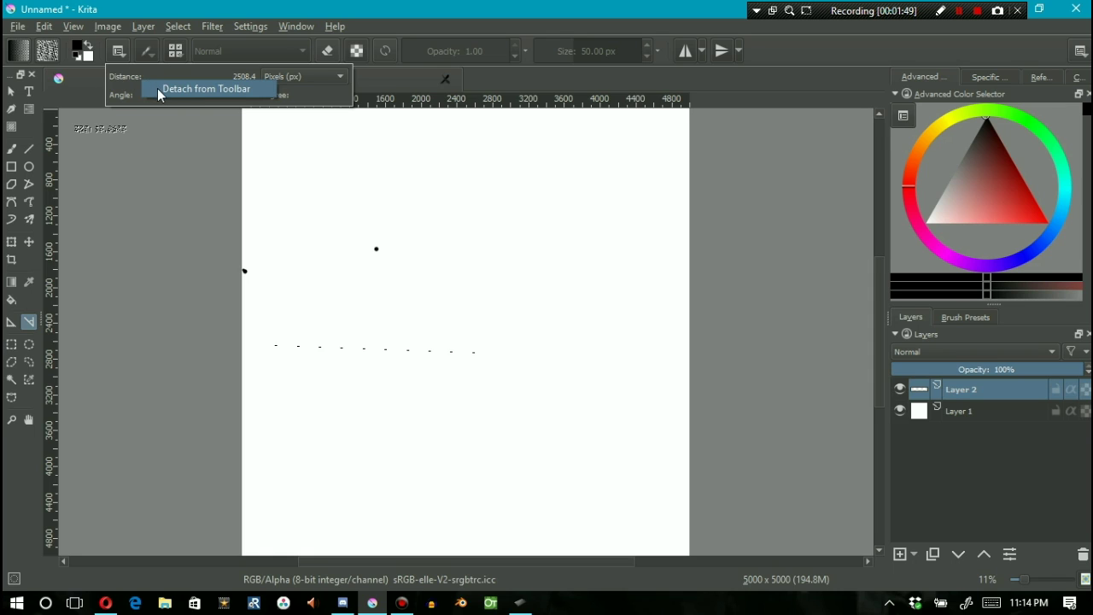
pyautogui.click(161, 88)
pyautogui.moveTo(317, 268)
pyautogui.mouseDown()
pyautogui.moveTo(450, 359)
pyautogui.moveTo(549, 362)
pyautogui.mouseUp()
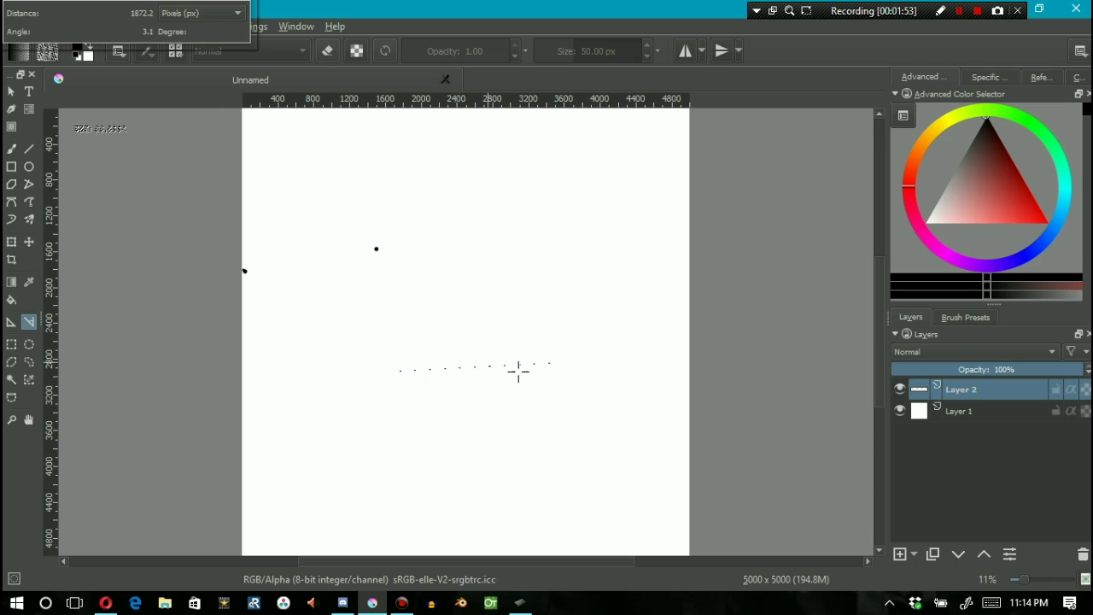
pyautogui.moveTo(341, 385); pyautogui.dragTo(483, 445)
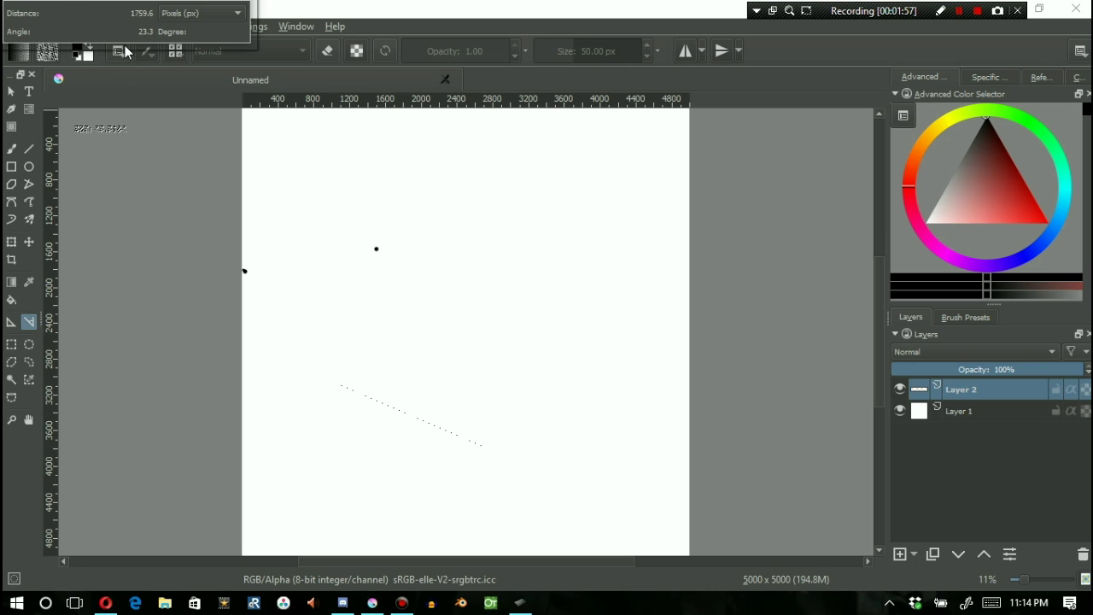
pyautogui.click(199, 205)
pyautogui.moveTo(333, 282); pyautogui.dragTo(486, 333)
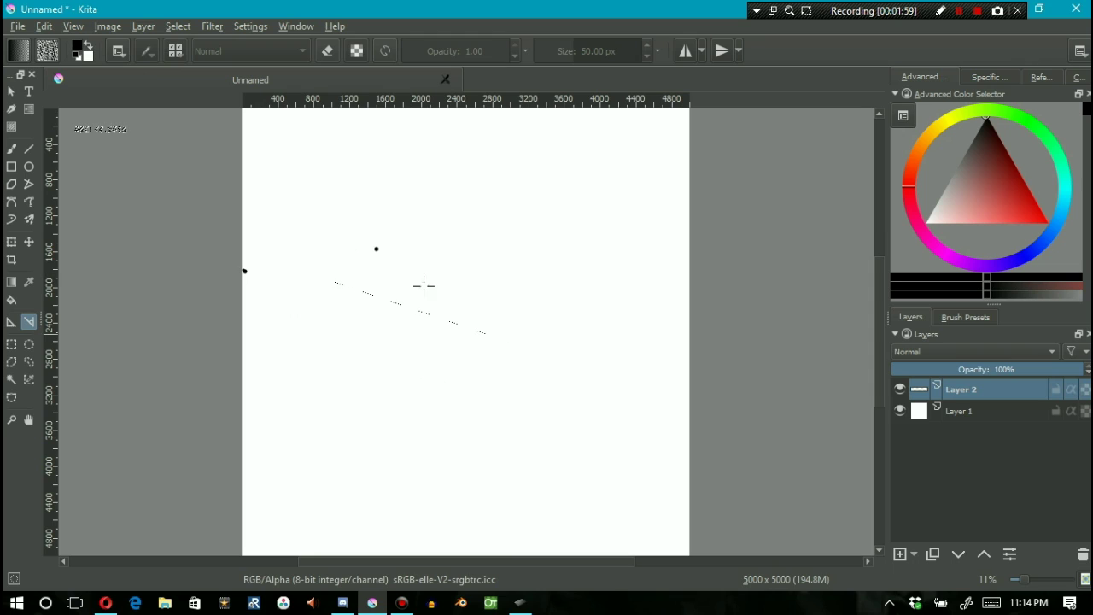
# - Reopen the floating tool options and measure several diagonal lines across the canvas while checking the panel
pyautogui.click(118, 51)
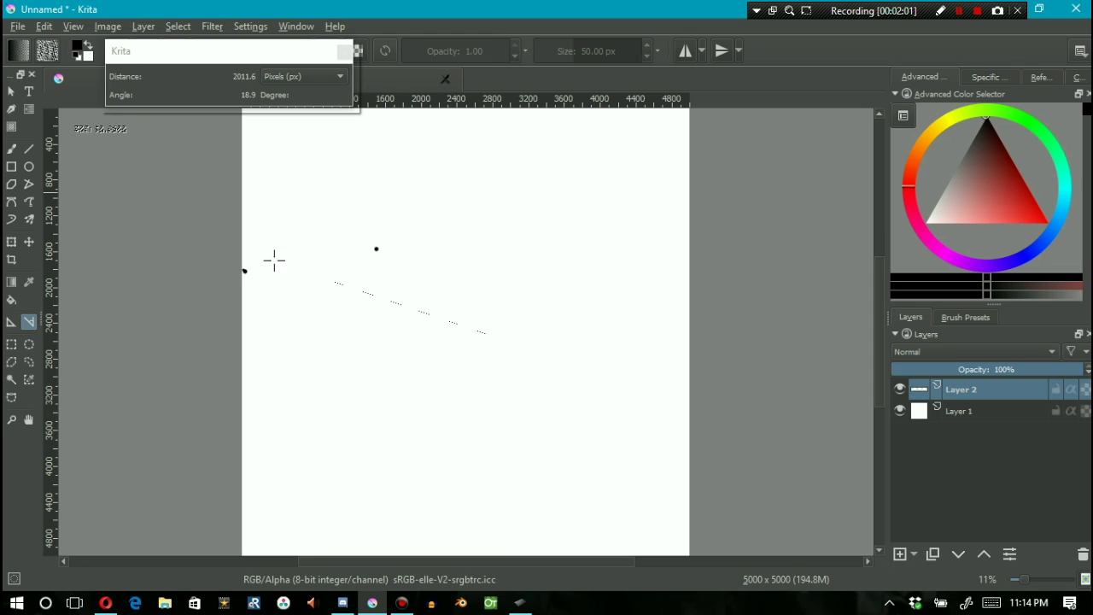
pyautogui.moveTo(299, 302); pyautogui.dragTo(444, 373)
pyautogui.moveTo(332, 256); pyautogui.dragTo(507, 316)
pyautogui.moveTo(439, 244); pyautogui.dragTo(542, 285)
pyautogui.moveTo(355, 194); pyautogui.dragTo(482, 250)
pyautogui.moveTo(205, 48); pyautogui.dragTo(234, 165)
pyautogui.click(300, 244)
pyautogui.moveTo(325, 342); pyautogui.dragTo(483, 408)
pyautogui.moveTo(366, 329); pyautogui.dragTo(486, 349)
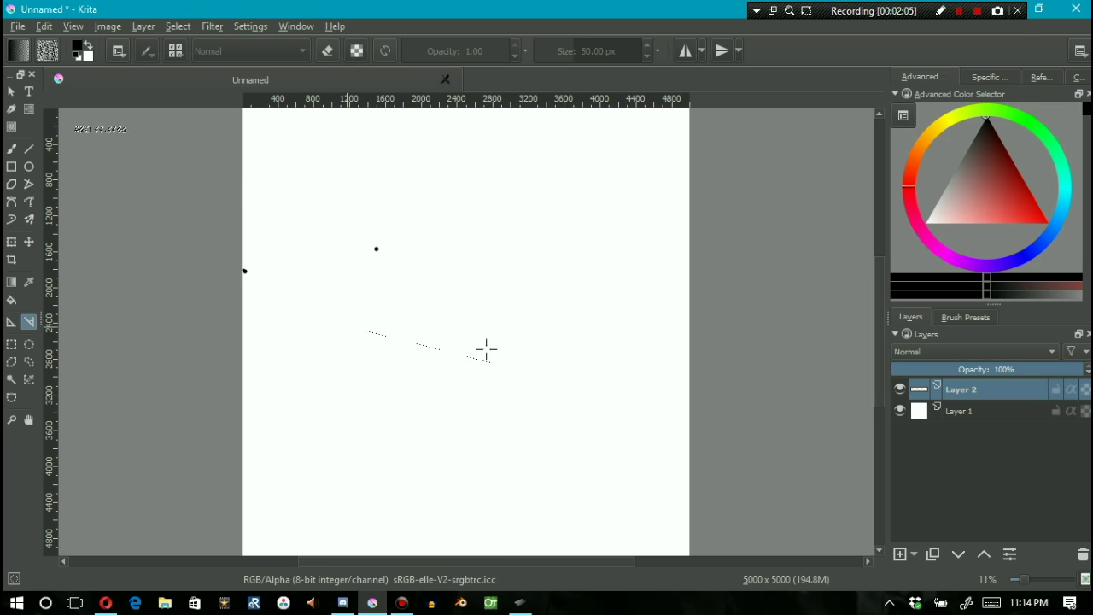
# - Bring the floating tool options back and measure lines at varied angles, comparing their distance and angle
pyautogui.click(119, 50)
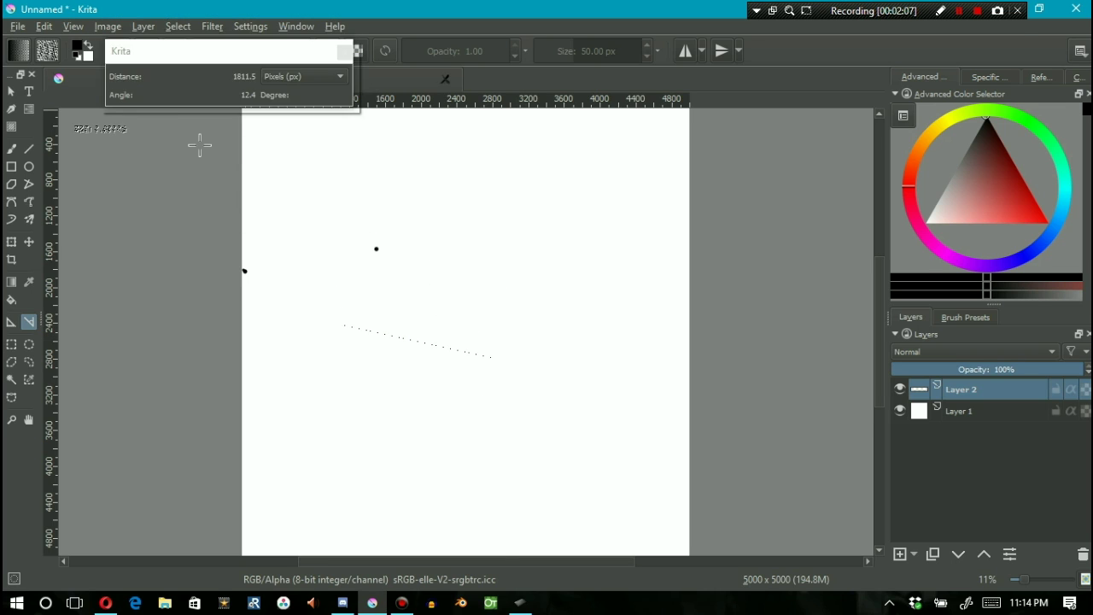
pyautogui.moveTo(477, 309); pyautogui.dragTo(515, 261)
pyautogui.moveTo(543, 296); pyautogui.dragTo(462, 335)
pyautogui.moveTo(288, 292); pyautogui.dragTo(572, 289)
pyautogui.moveTo(315, 275); pyautogui.dragTo(509, 351)
pyautogui.moveTo(329, 359); pyautogui.dragTo(527, 346)
# - Close and reopen the floating tool options, and attach them to the toolbar again
pyautogui.click(234, 58)
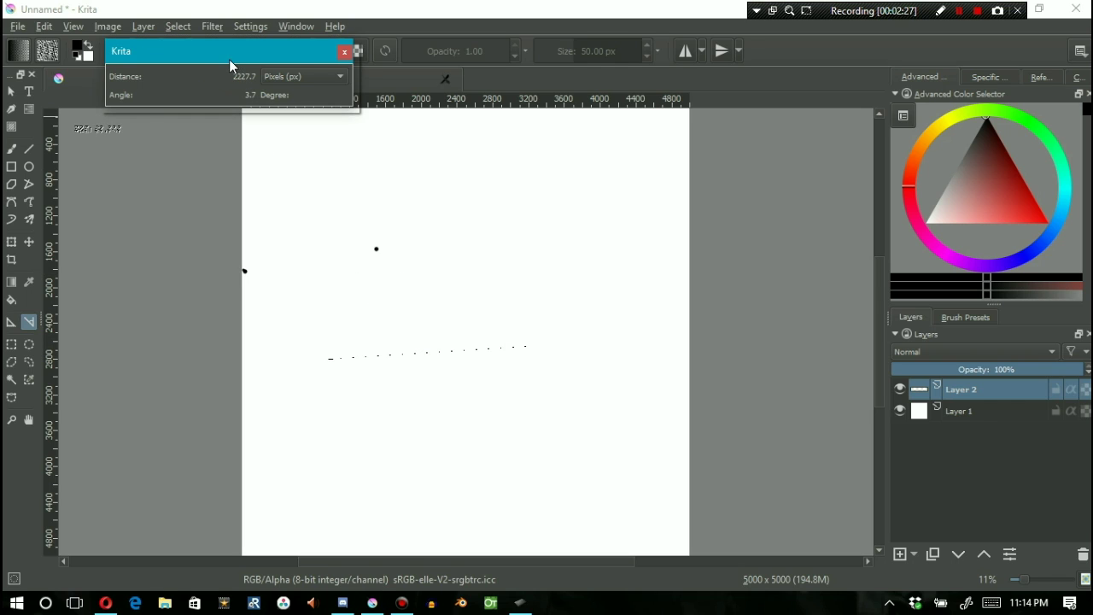
pyautogui.click(346, 51)
pyautogui.click(119, 49)
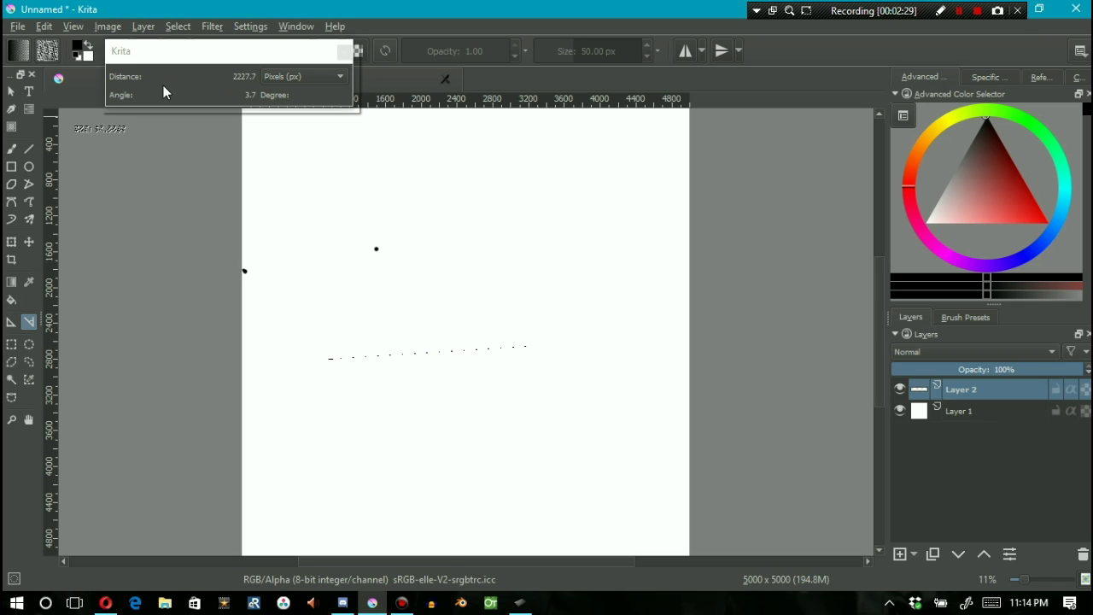
pyautogui.rightClick(185, 89)
pyautogui.click(208, 95)
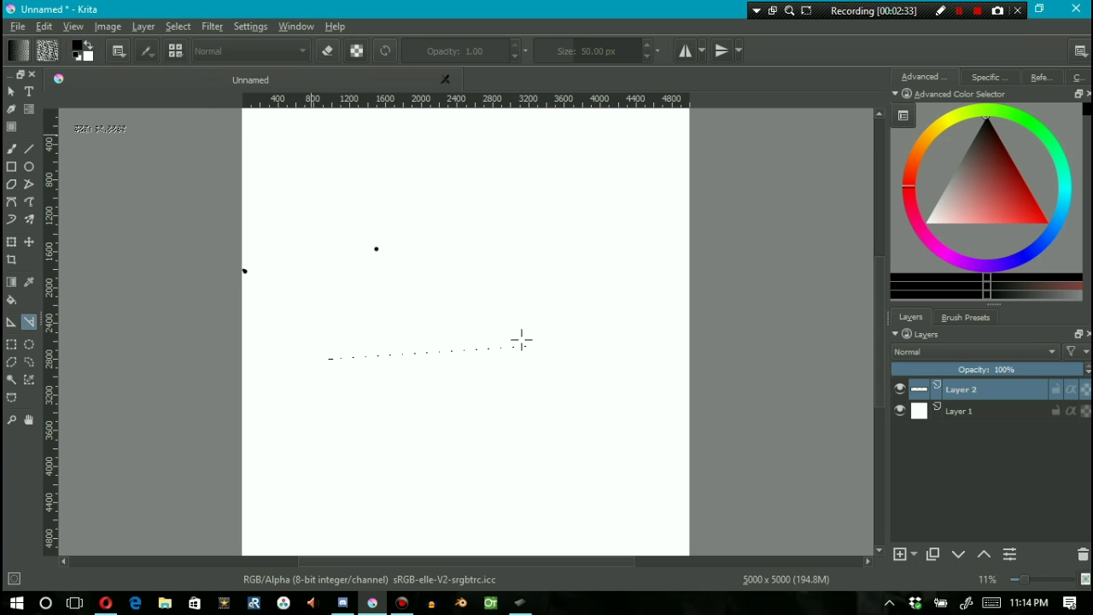
# - Measure more lines on the canvas, reopening the attached tool options to check the distance and angle between measurements
pyautogui.click(422, 316)
pyautogui.moveTo(289, 370); pyautogui.dragTo(395, 356)
pyautogui.click(358, 306)
pyautogui.moveTo(291, 338); pyautogui.dragTo(654, 341)
pyautogui.click(121, 53)
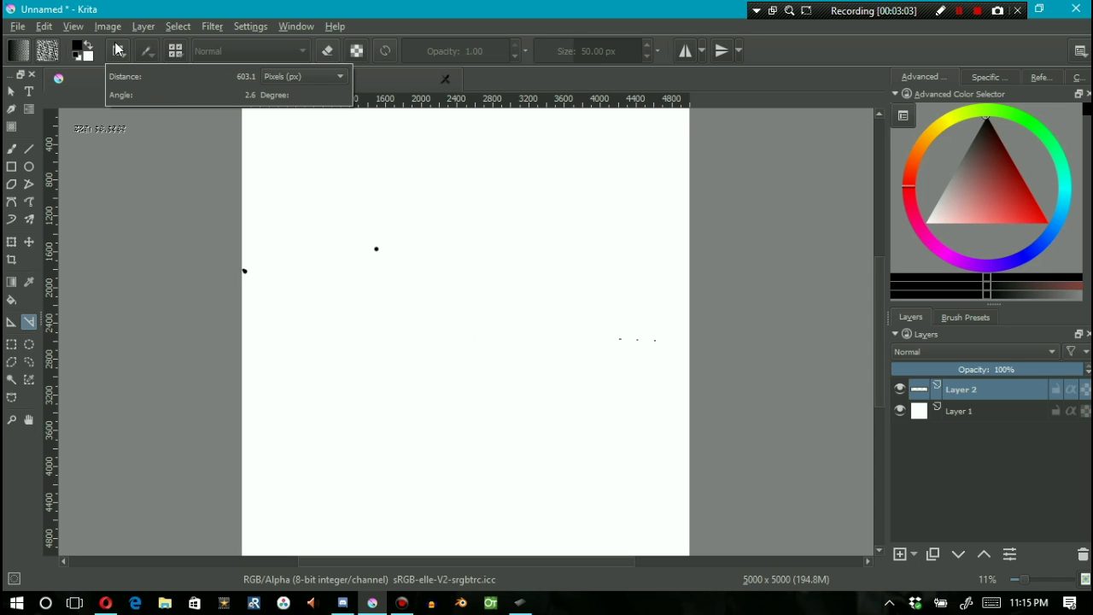
pyautogui.moveTo(244, 311); pyautogui.dragTo(390, 302)
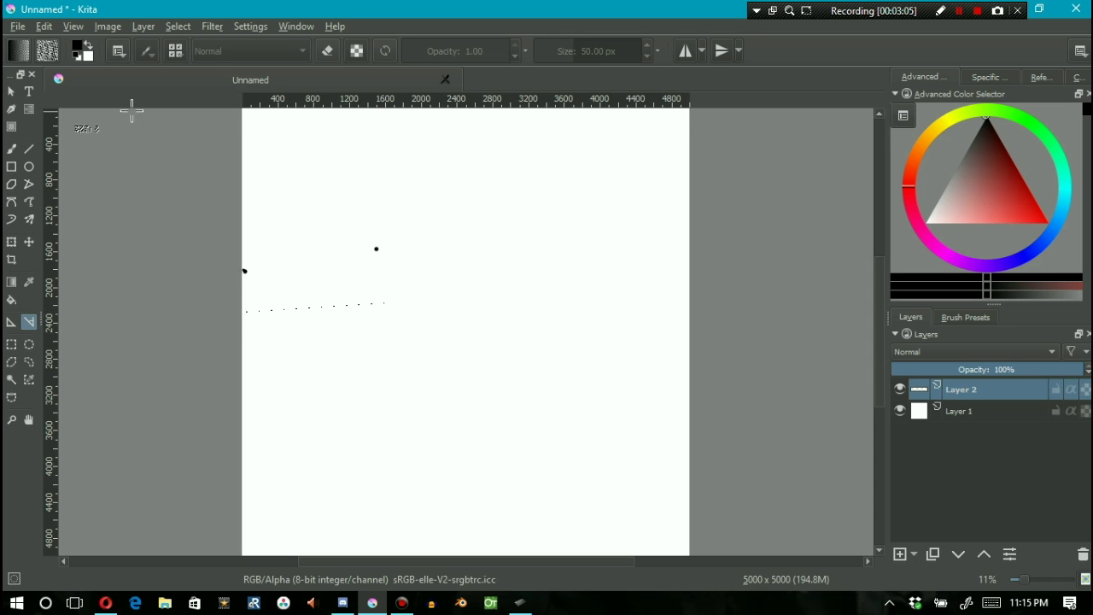
pyautogui.click(120, 53)
pyautogui.moveTo(224, 294); pyautogui.dragTo(393, 322)
pyautogui.click(248, 26)
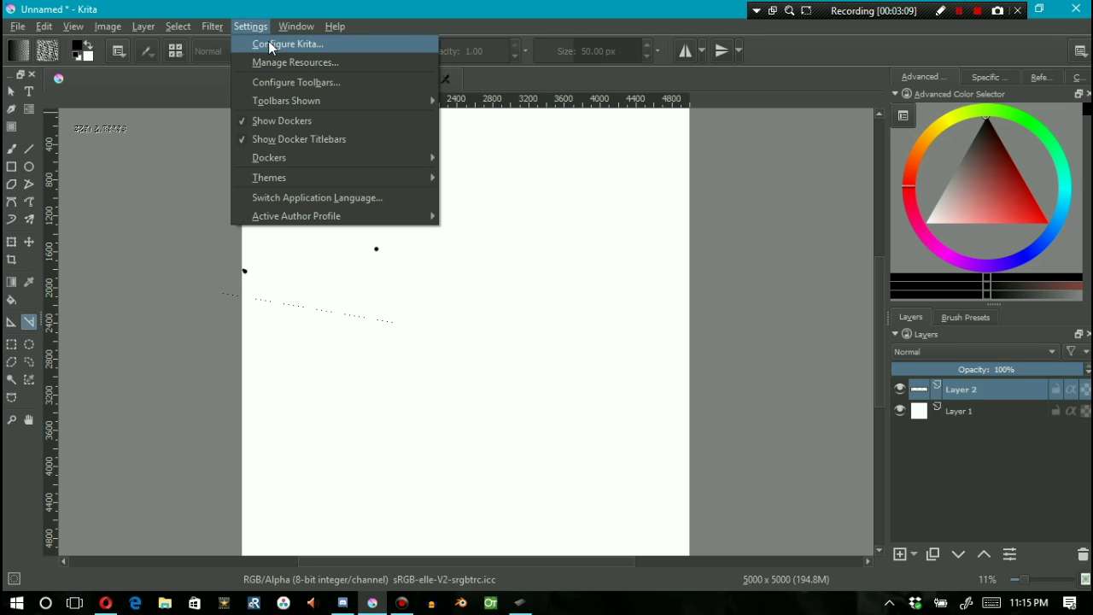
pyautogui.click(256, 44)
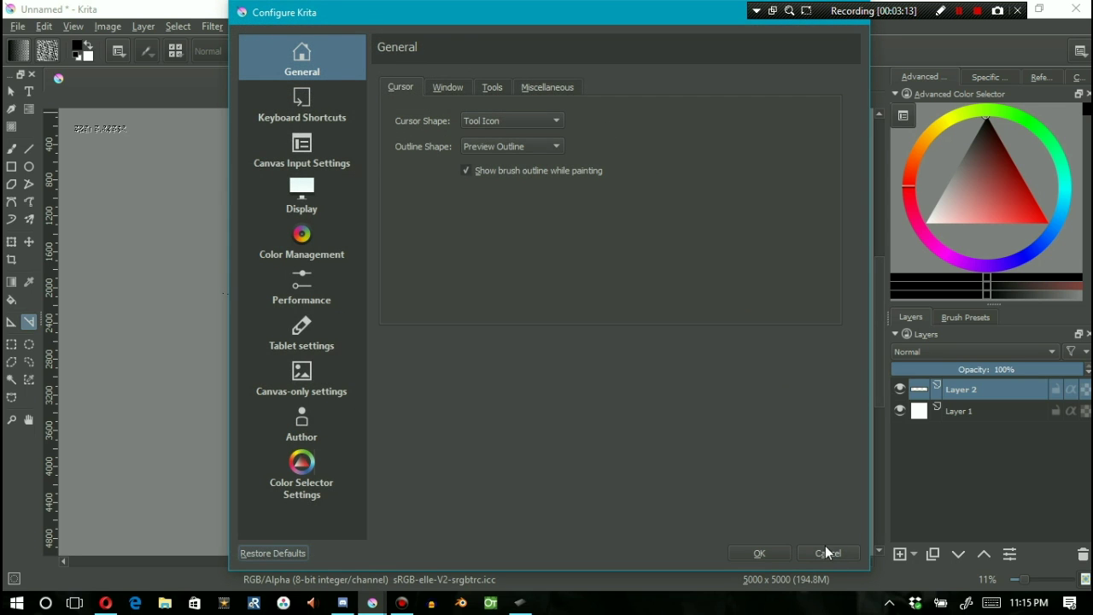
pyautogui.click(825, 553)
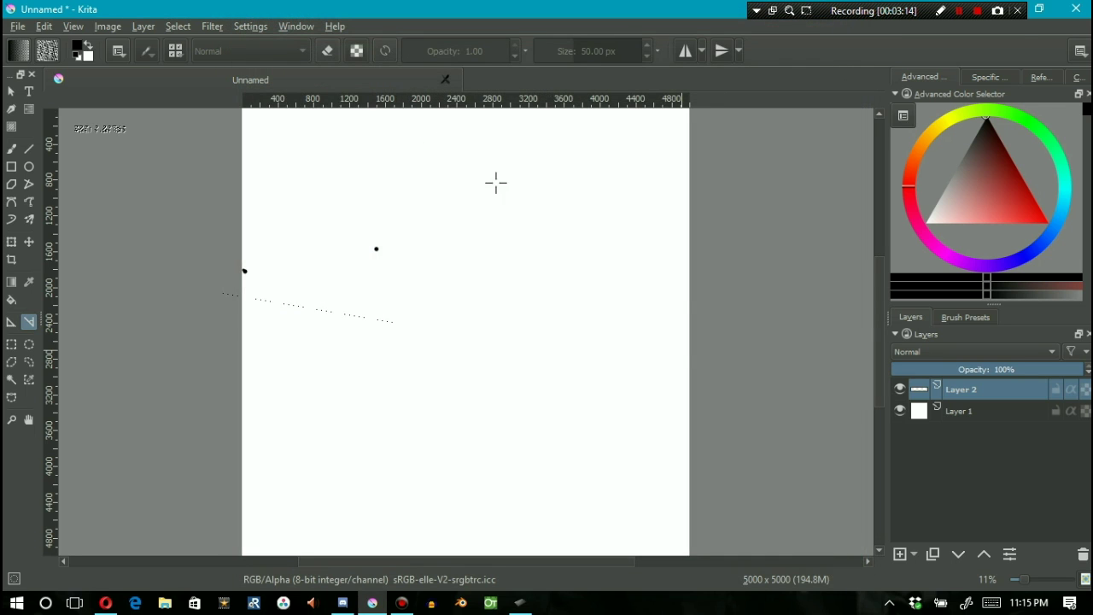
# - Set the Tool Options Location to In Docker in the general tool preferences and accept the change
pyautogui.click(250, 26)
pyautogui.click(282, 60)
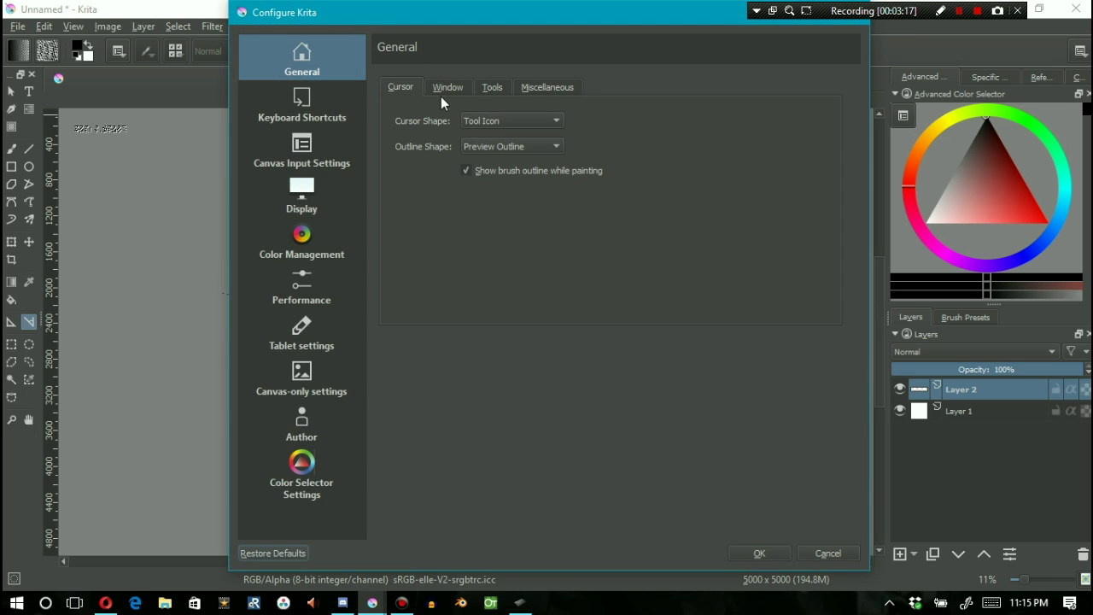
pyautogui.click(492, 89)
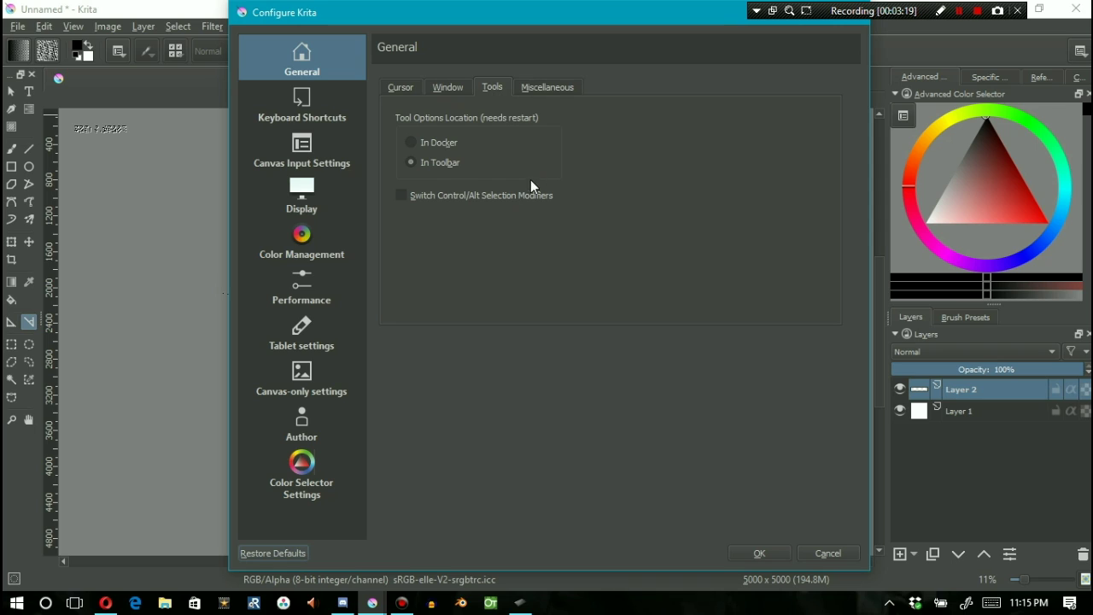
pyautogui.click(441, 143)
pyautogui.click(761, 553)
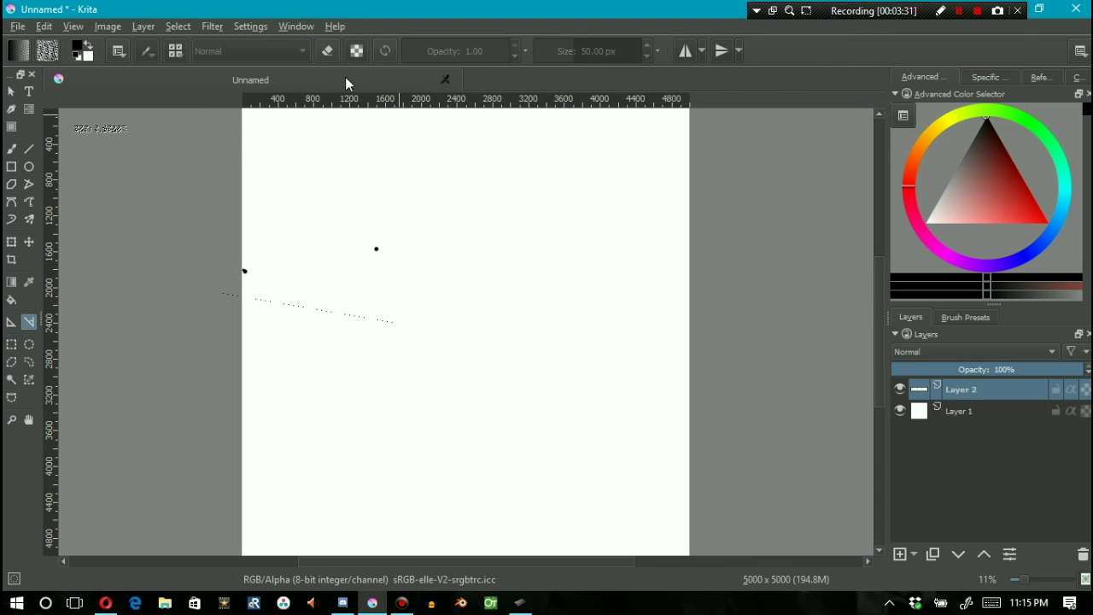
# - Quit Krita without saving the unnamed document and launch it again so the preference takes effect
pyautogui.click(1075, 8)
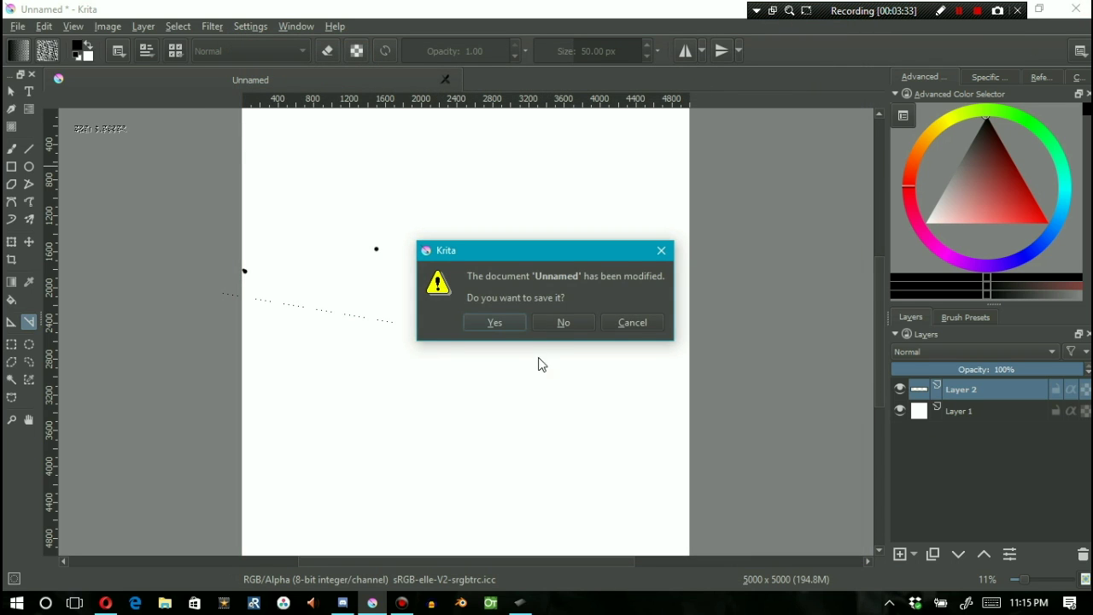
pyautogui.click(547, 325)
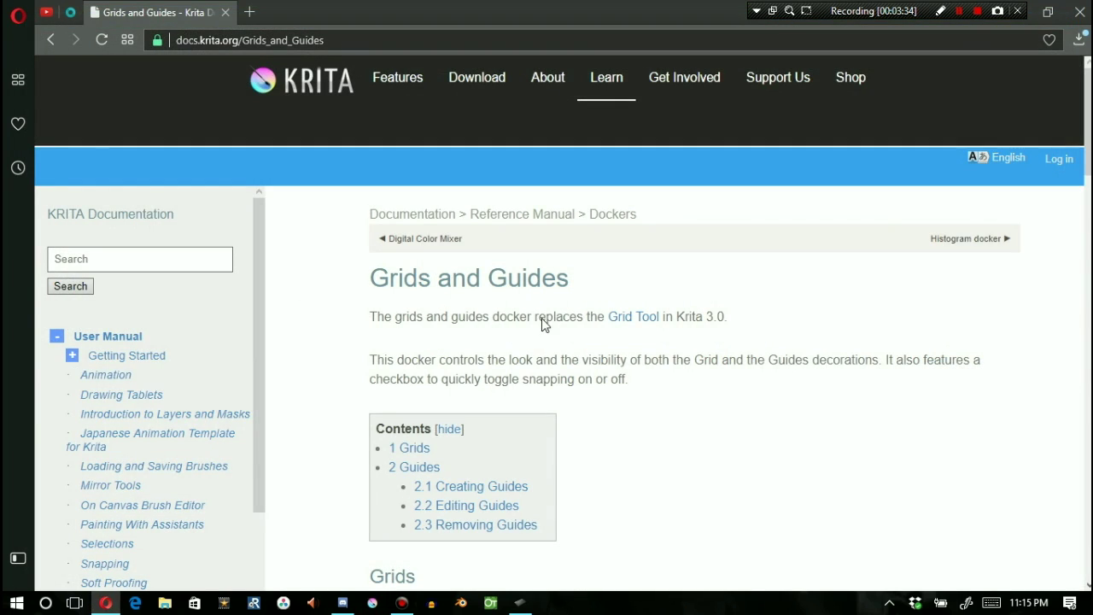
pyautogui.click(373, 603)
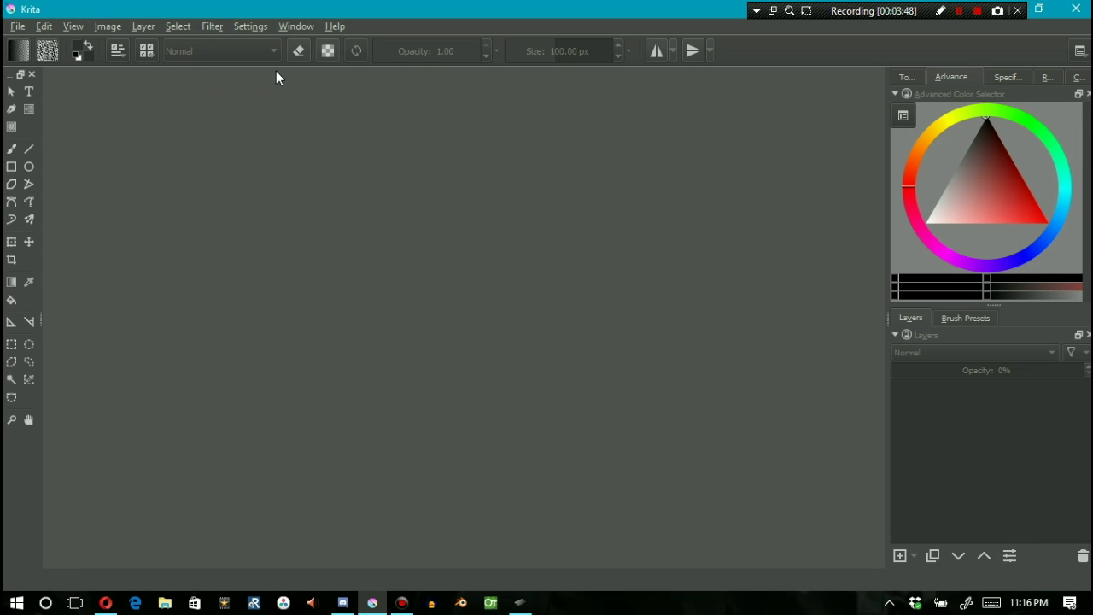
# - Create a new 5000 x 5000 px document and bring the Tool Options docker to the front
pyautogui.click(17, 26)
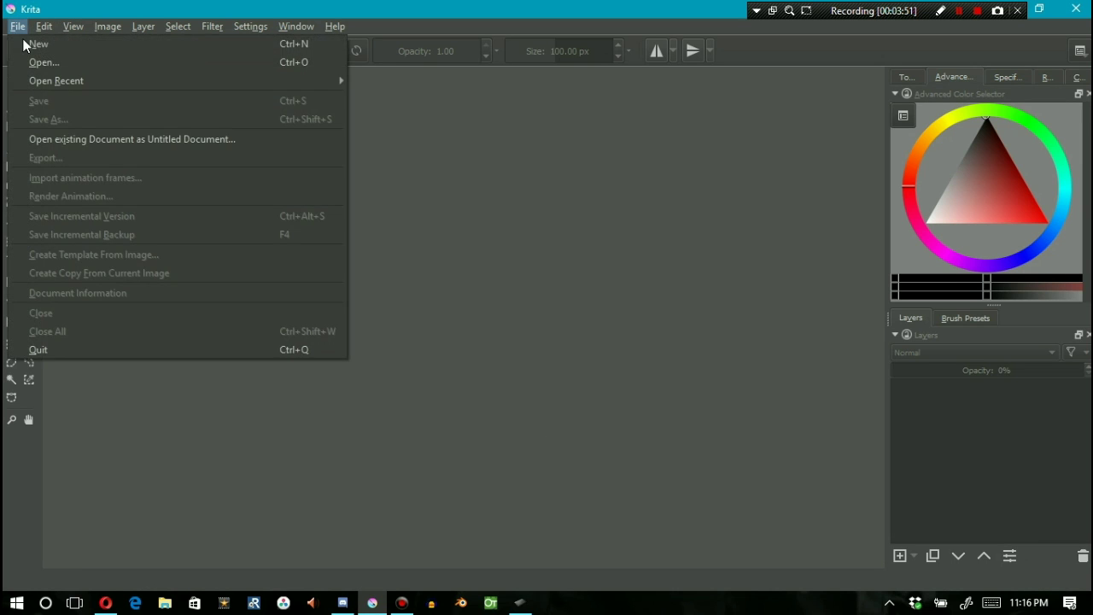
pyautogui.click(23, 41)
pyautogui.press('Escape')
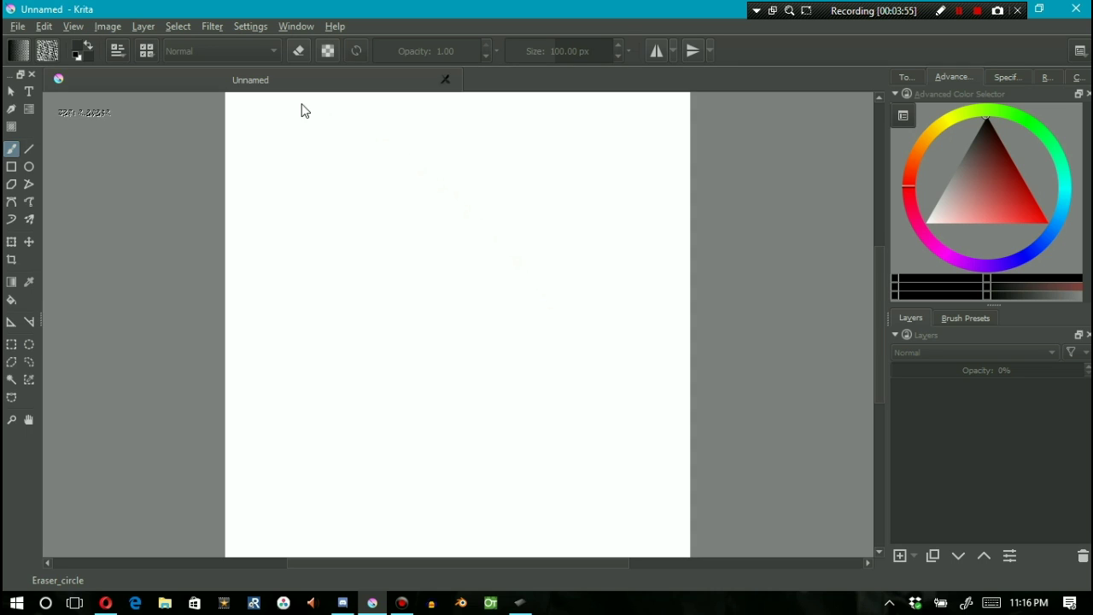
pyautogui.click(905, 76)
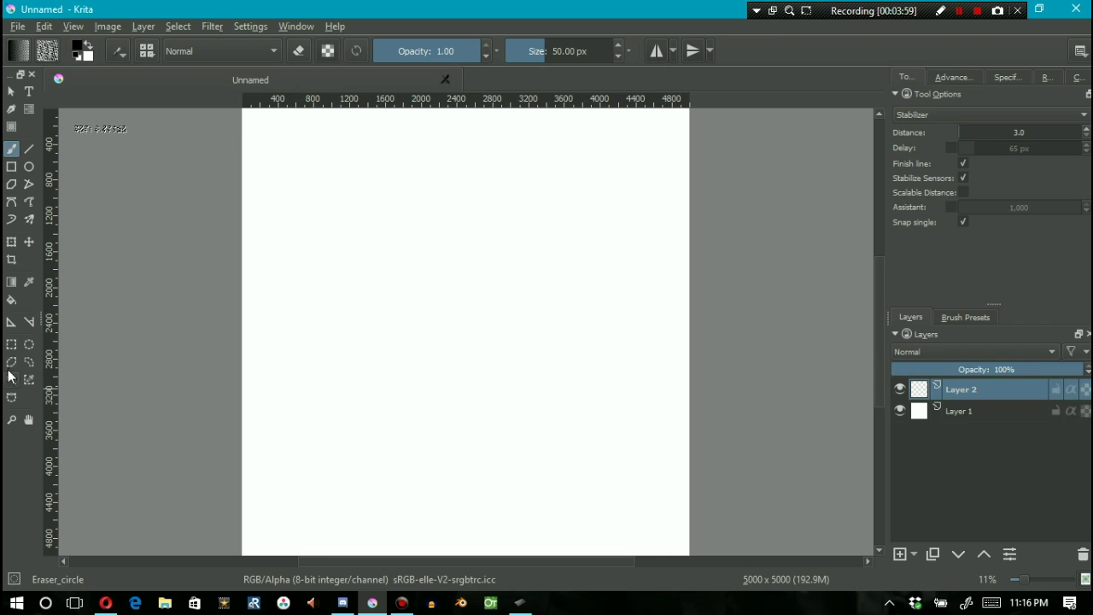
pyautogui.click(11, 322)
pyautogui.click(322, 324)
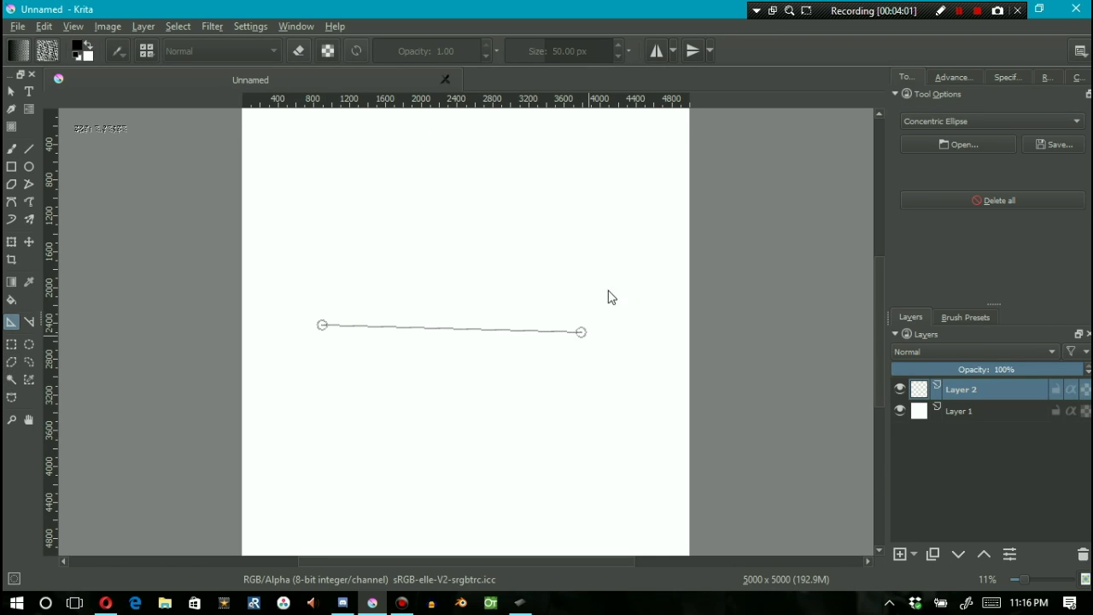
pyautogui.click(552, 247)
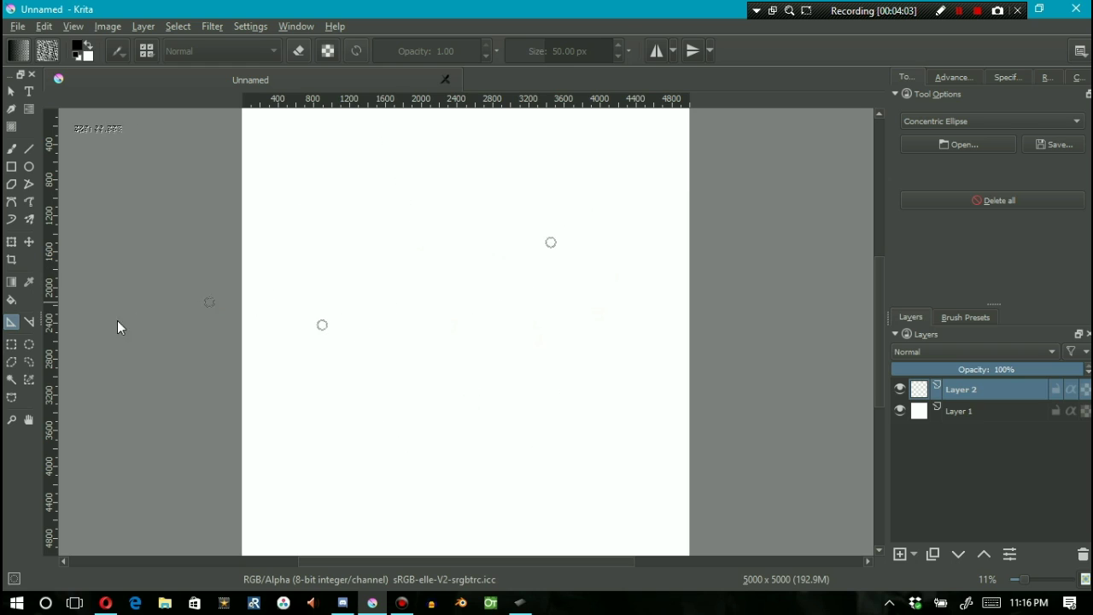
# - Measure several lines across the canvas with the Measure tool, checking distance and angle in the Tool Options docker
pyautogui.click(29, 322)
pyautogui.moveTo(205, 303); pyautogui.dragTo(589, 297)
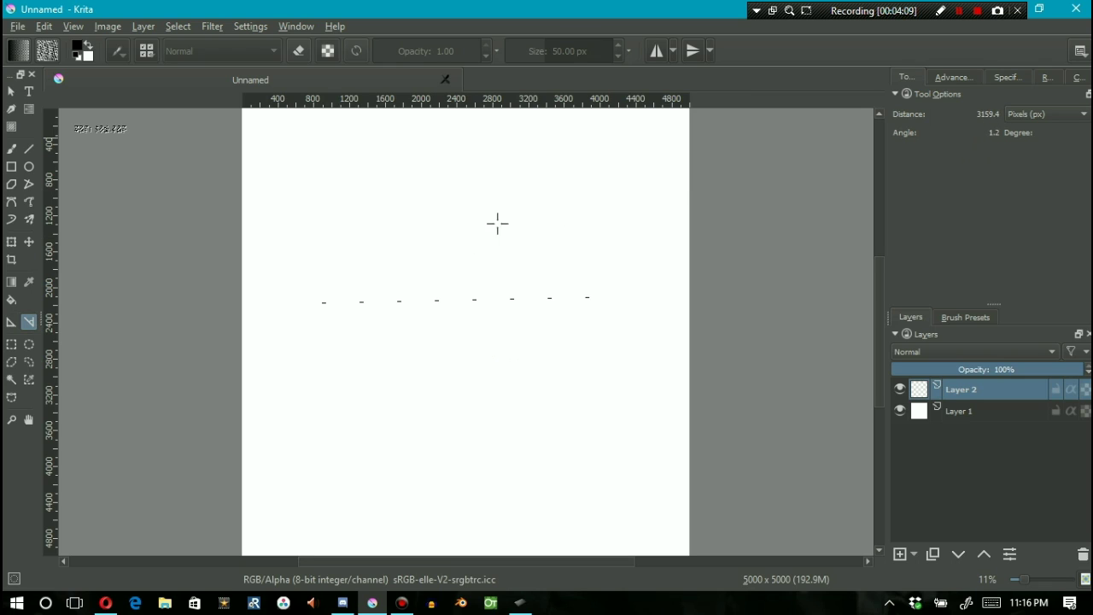
pyautogui.moveTo(317, 282); pyautogui.dragTo(503, 282)
pyautogui.moveTo(274, 329); pyautogui.dragTo(416, 333)
pyautogui.click(413, 262)
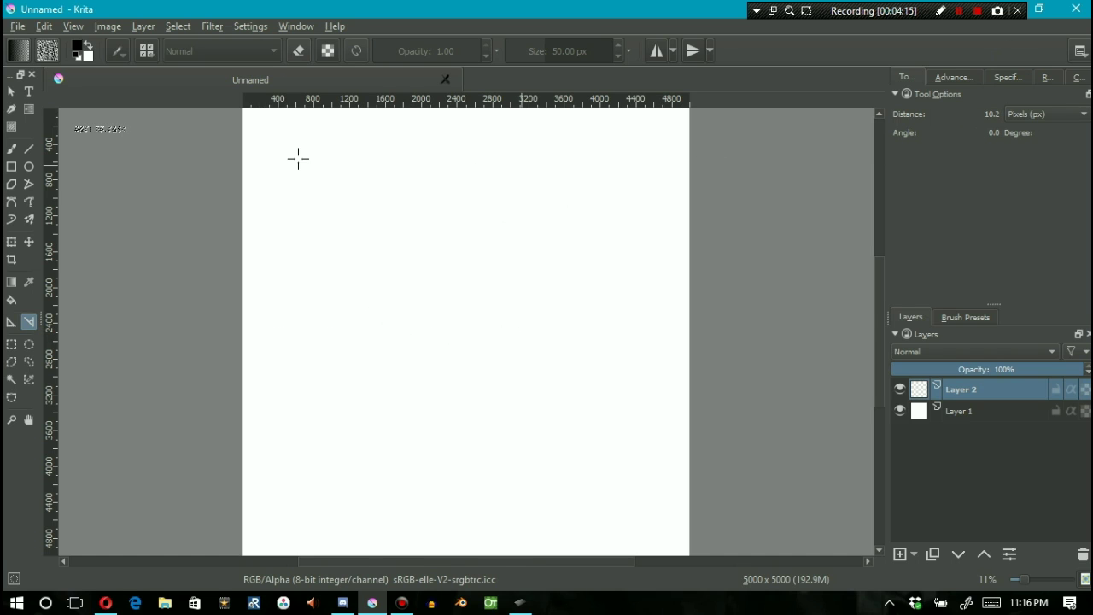
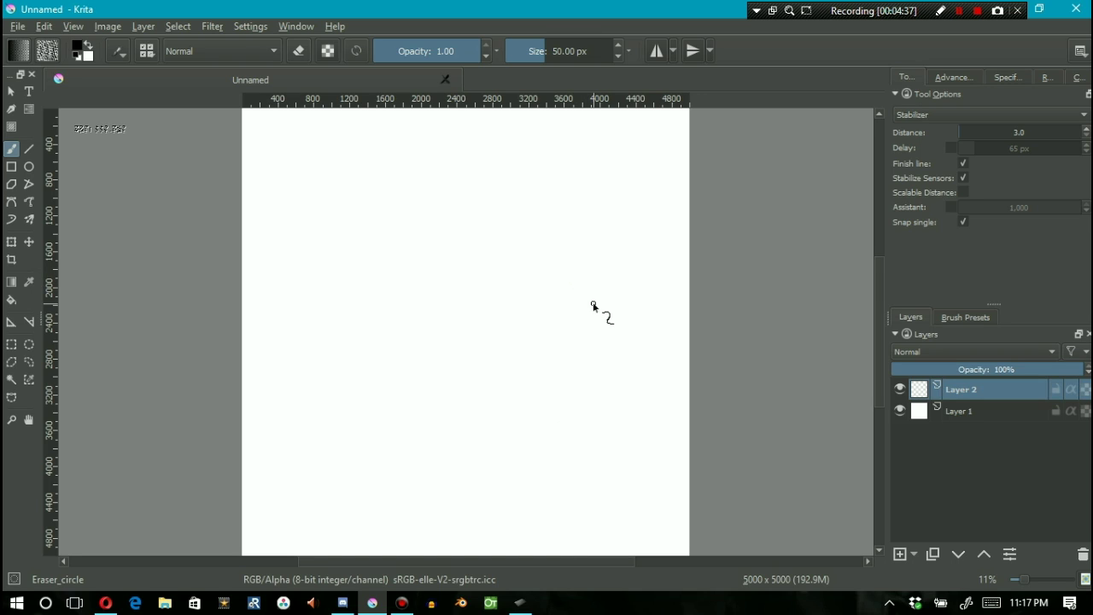
# - Show the favorites presets in the pop-up palette and choose the Ink_gpen_10 brush
pyautogui.rightClick(524, 292)
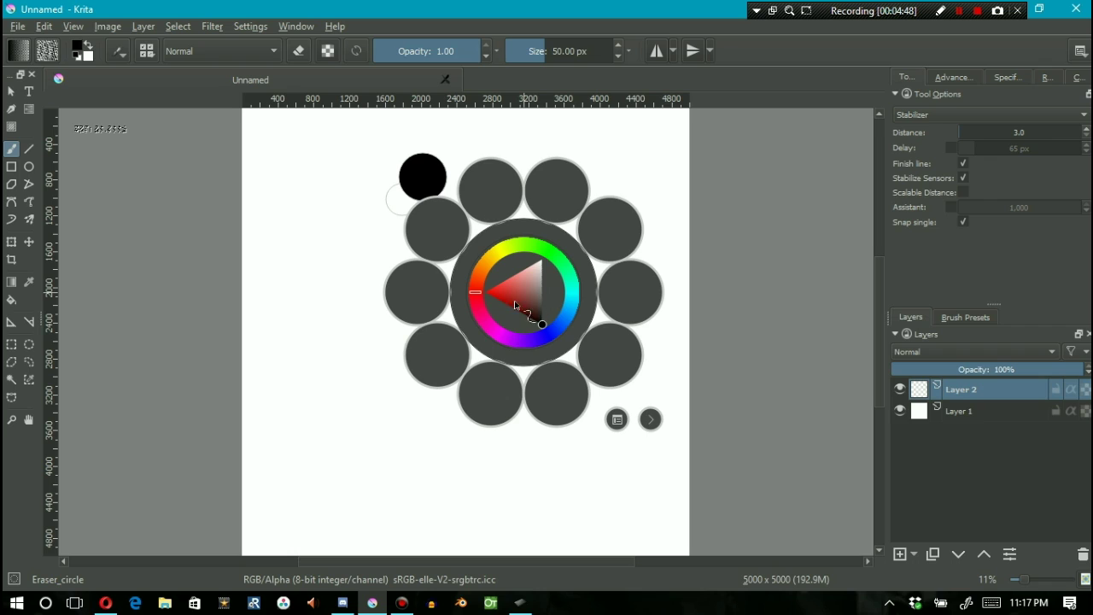
pyautogui.click(617, 419)
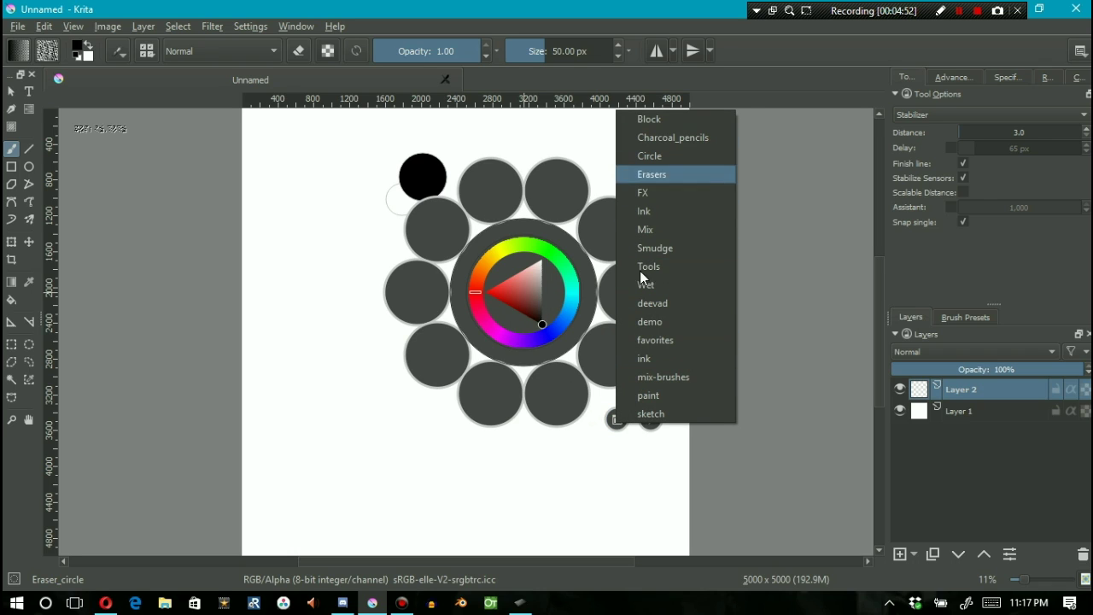
pyautogui.click(653, 337)
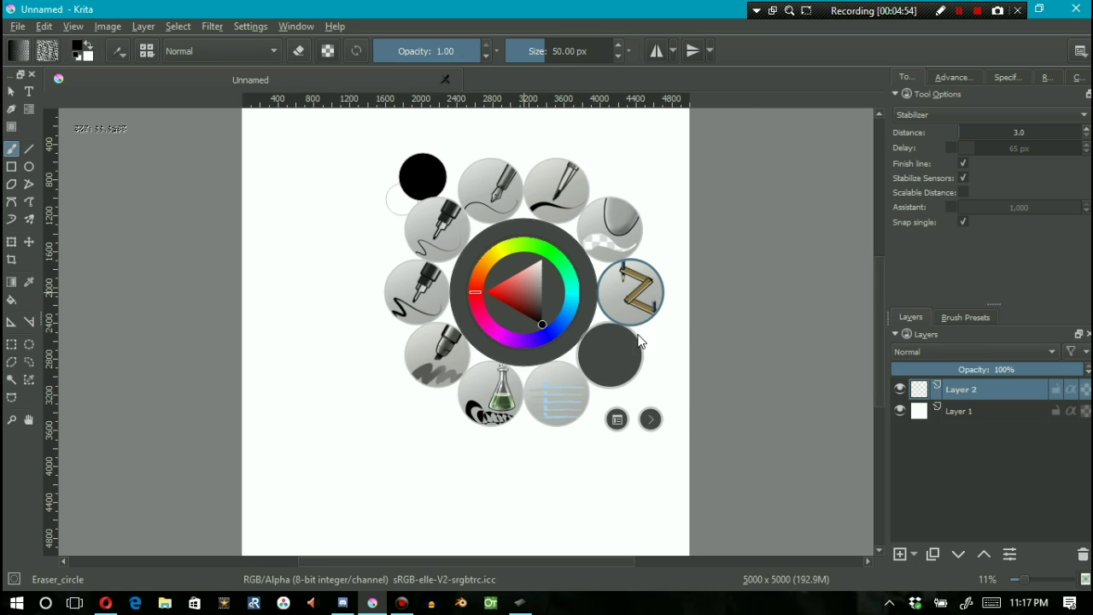
pyautogui.click(615, 246)
pyautogui.rightClick(559, 318)
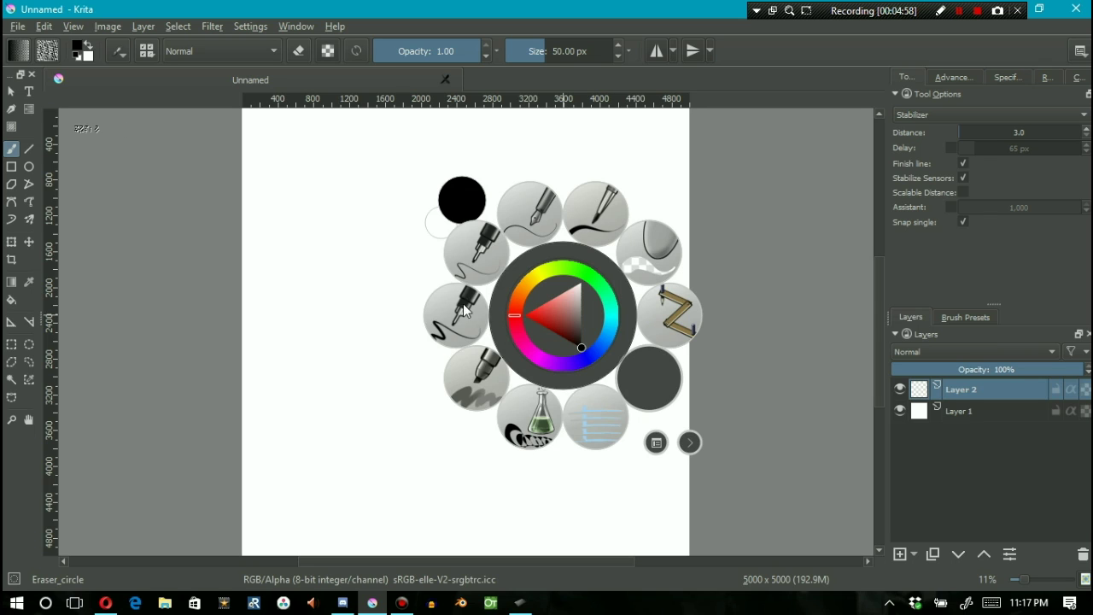
pyautogui.click(468, 263)
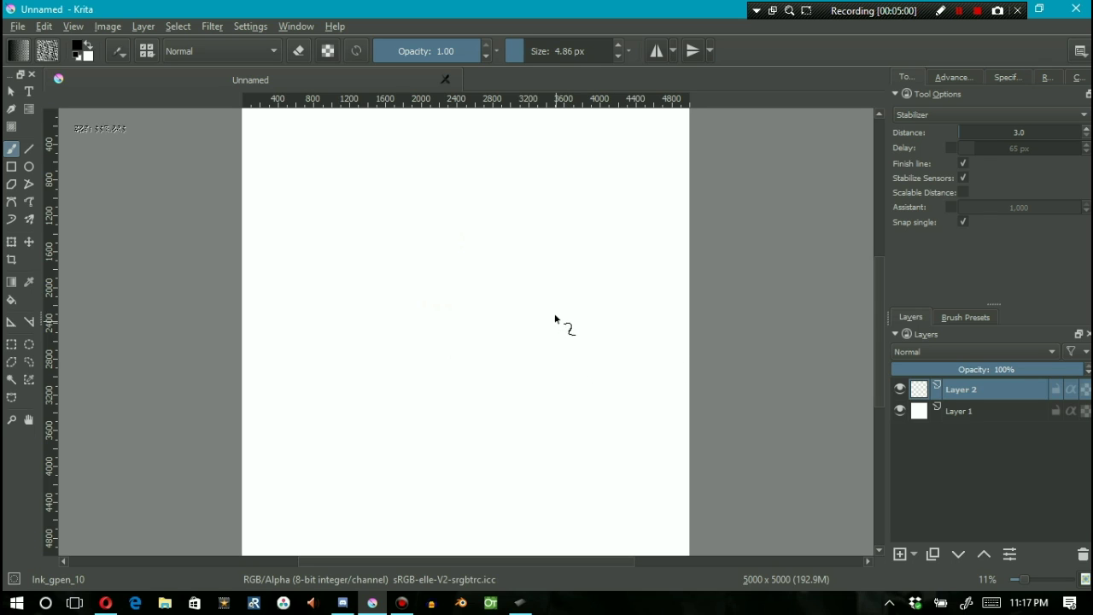
# - Draw thin overlapping looping strokes on Layer 2 with the Ink_gpen_10 brush
pyautogui.moveTo(538, 268)
pyautogui.mouseDown()
pyautogui.moveTo(502, 296)
pyautogui.moveTo(544, 310)
pyautogui.moveTo(516, 187)
pyautogui.moveTo(488, 261)
pyautogui.moveTo(536, 325)
pyautogui.moveTo(532, 247)
pyautogui.moveTo(506, 267)
pyautogui.mouseUp()
pyautogui.scroll(3, 506, 269)
pyautogui.moveTo(520, 220)
pyautogui.mouseDown()
pyautogui.moveTo(547, 258)
pyautogui.moveTo(545, 182)
pyautogui.moveTo(560, 273)
pyautogui.moveTo(580, 291)
pyautogui.moveTo(567, 242)
pyautogui.moveTo(577, 262)
pyautogui.moveTo(547, 220)
pyautogui.mouseUp()
# - Choose the Eraser_circle preset from the pop-up palette and paint a thick black scribble over the inner loops
pyautogui.rightClick(540, 211)
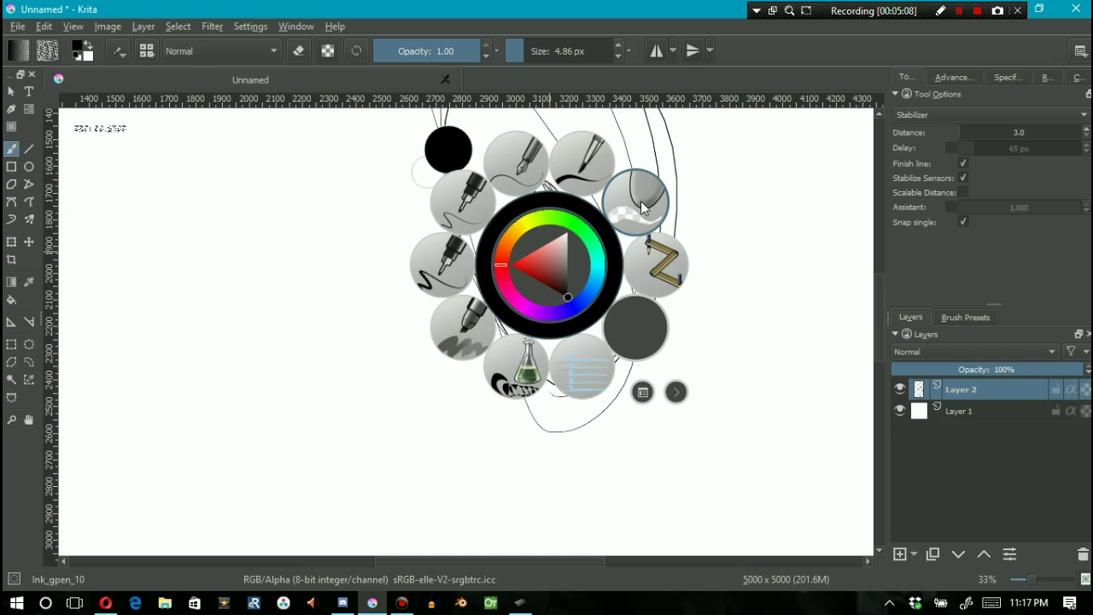
pyautogui.click(368, 158)
pyautogui.moveTo(533, 227)
pyautogui.mouseDown()
pyautogui.moveTo(508, 178)
pyautogui.moveTo(553, 281)
pyautogui.moveTo(517, 162)
pyautogui.mouseUp()
# - Turn on eraser mode and erase the middle of the thick black scribble
pyautogui.press('e')
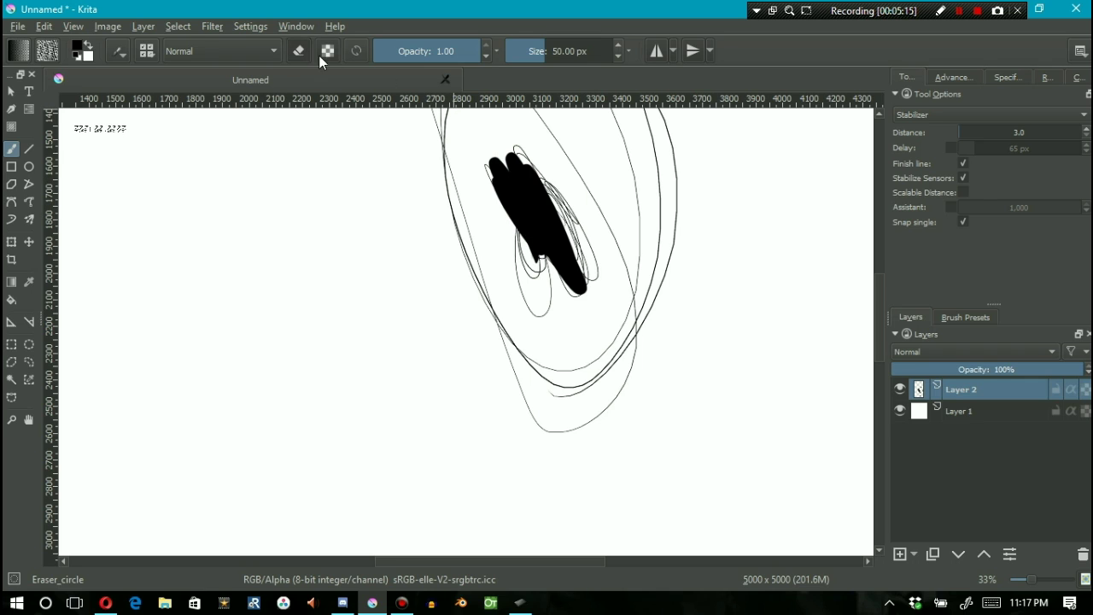
pyautogui.click(298, 51)
pyautogui.moveTo(581, 282)
pyautogui.mouseDown()
pyautogui.moveTo(538, 216)
pyautogui.moveTo(585, 214)
pyautogui.moveTo(564, 191)
pyautogui.mouseUp()
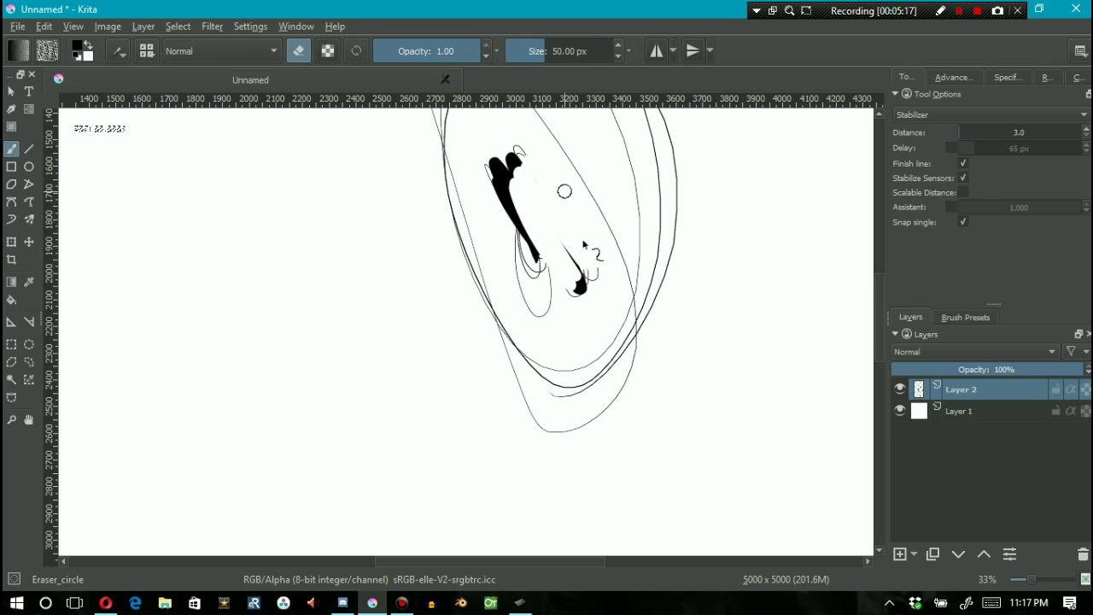
# - Switch to the previous preset to draw thin strokes, and back to Eraser_circle to erase part of the drawing
pyautogui.press('/')
pyautogui.moveTo(573, 305)
pyautogui.mouseDown()
pyautogui.moveTo(509, 211)
pyautogui.moveTo(521, 278)
pyautogui.moveTo(469, 264)
pyautogui.moveTo(454, 344)
pyautogui.moveTo(418, 271)
pyautogui.moveTo(448, 274)
pyautogui.moveTo(462, 228)
pyautogui.moveTo(488, 260)
pyautogui.moveTo(531, 262)
pyautogui.moveTo(486, 158)
pyautogui.moveTo(520, 162)
pyautogui.moveTo(509, 146)
pyautogui.moveTo(517, 180)
pyautogui.mouseUp()
pyautogui.press('/')
pyautogui.moveTo(541, 243)
pyautogui.mouseDown()
pyautogui.moveTo(530, 272)
pyautogui.moveTo(471, 312)
pyautogui.moveTo(431, 273)
pyautogui.mouseUp()
# - Pick the Shape_fill preset followed by Ink_gpen_10, and scribble thin zigzag strokes beside the loops
pyautogui.rightClick(425, 264)
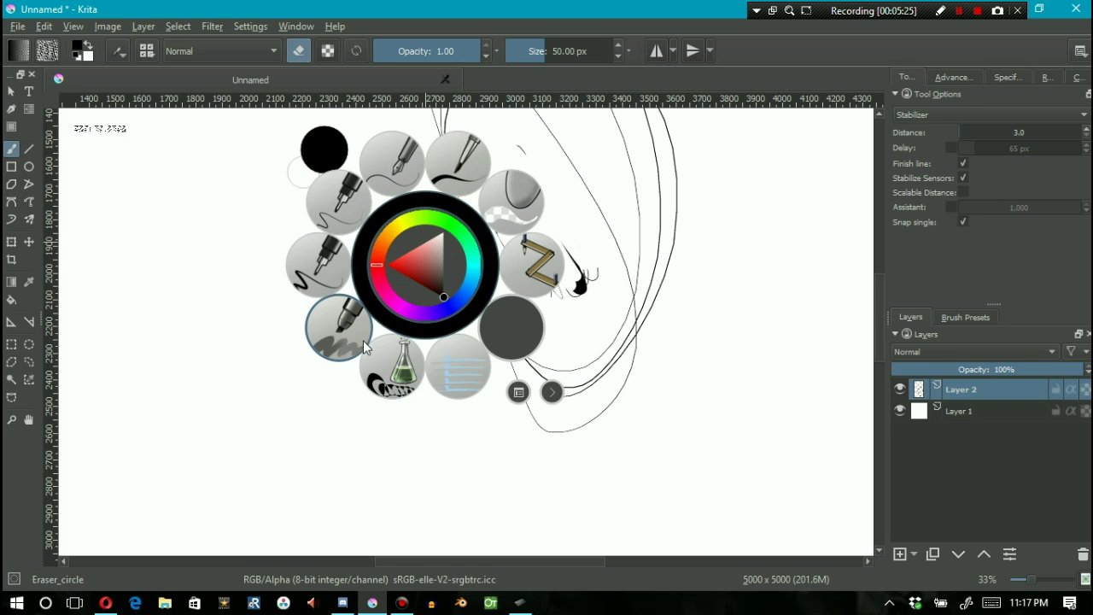
pyautogui.click(397, 364)
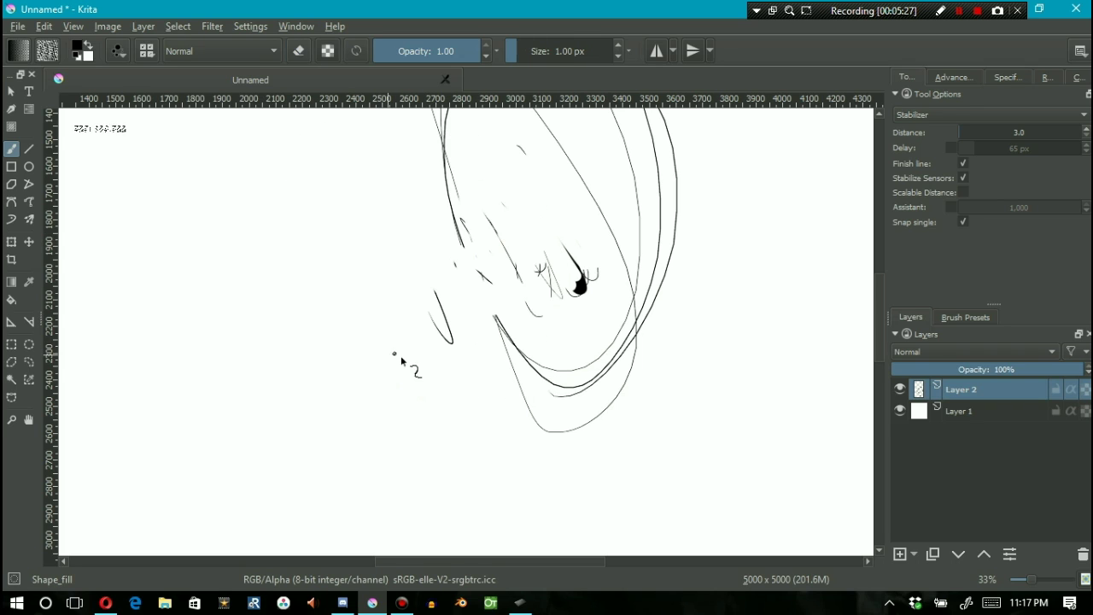
pyautogui.rightClick(436, 368)
pyautogui.click(367, 323)
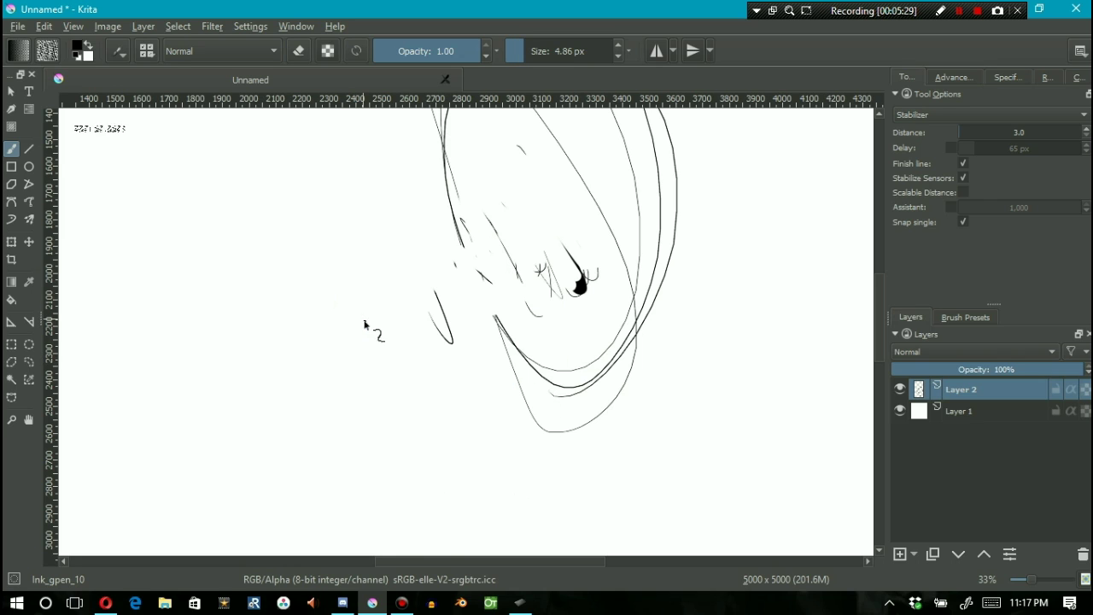
pyautogui.moveTo(321, 222)
pyautogui.mouseDown()
pyautogui.moveTo(282, 264)
pyautogui.moveTo(246, 256)
pyautogui.moveTo(247, 282)
pyautogui.mouseUp()
# - Switch back to the previous Shape_fill preset and draw large filled black shapes beneath and beside the zigzag strokes
pyautogui.press('/')
pyautogui.moveTo(309, 434); pyautogui.dragTo(256, 345)
pyautogui.moveTo(419, 343)
pyautogui.mouseDown()
pyautogui.moveTo(256, 460)
pyautogui.moveTo(246, 309)
pyautogui.moveTo(308, 288)
pyautogui.moveTo(348, 260)
pyautogui.mouseUp()
pyautogui.rightClick(389, 269)
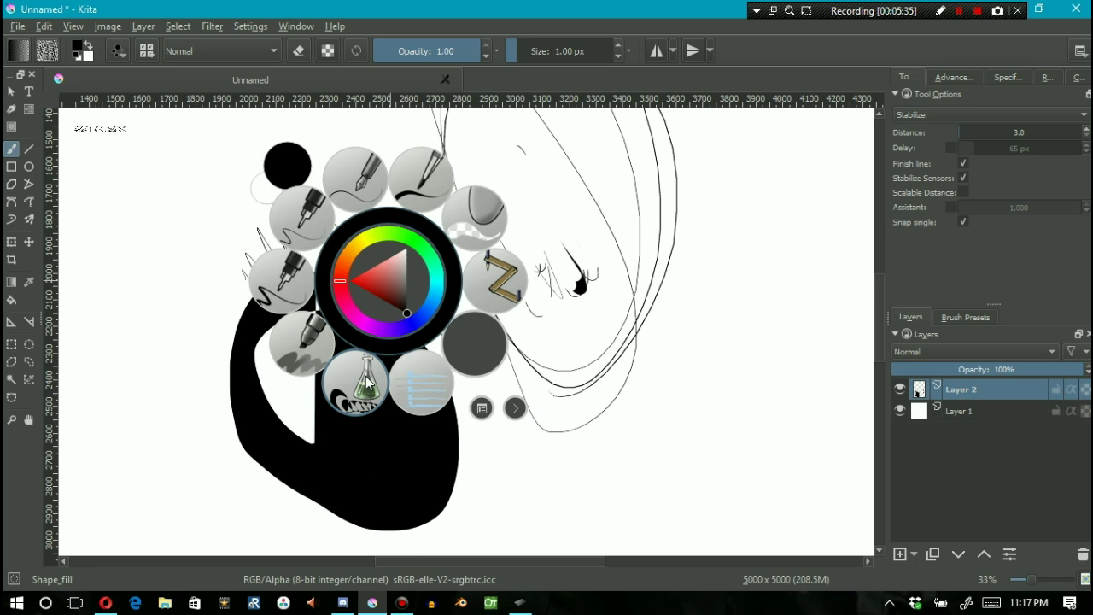
pyautogui.click(545, 429)
pyautogui.moveTo(340, 233)
pyautogui.mouseDown()
pyautogui.moveTo(502, 281)
pyautogui.moveTo(426, 235)
pyautogui.mouseUp()
# - Toggle to the Ink_gpen_10 preset and draw thin looping lines across the existing shapes
pyautogui.press('/')
pyautogui.moveTo(631, 324); pyautogui.dragTo(600, 253)
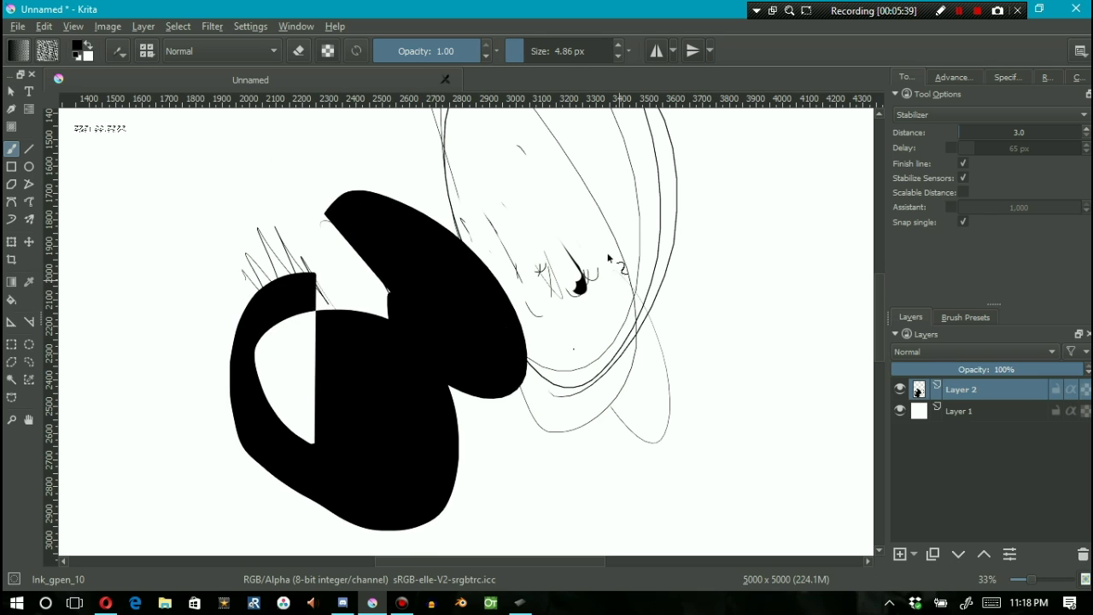
pyautogui.moveTo(612, 321)
pyautogui.mouseDown()
pyautogui.moveTo(474, 199)
pyautogui.moveTo(243, 200)
pyautogui.moveTo(184, 303)
pyautogui.mouseUp()
# - Toggle back to the Shape_fill preset and add more filled black shapes around and above the existing ones
pyautogui.press('/')
pyautogui.moveTo(171, 207); pyautogui.dragTo(135, 292)
pyautogui.moveTo(185, 393); pyautogui.dragTo(188, 394)
pyautogui.moveTo(282, 194)
pyautogui.mouseDown()
pyautogui.moveTo(386, 175)
pyautogui.moveTo(526, 320)
pyautogui.moveTo(505, 293)
pyautogui.mouseUp()
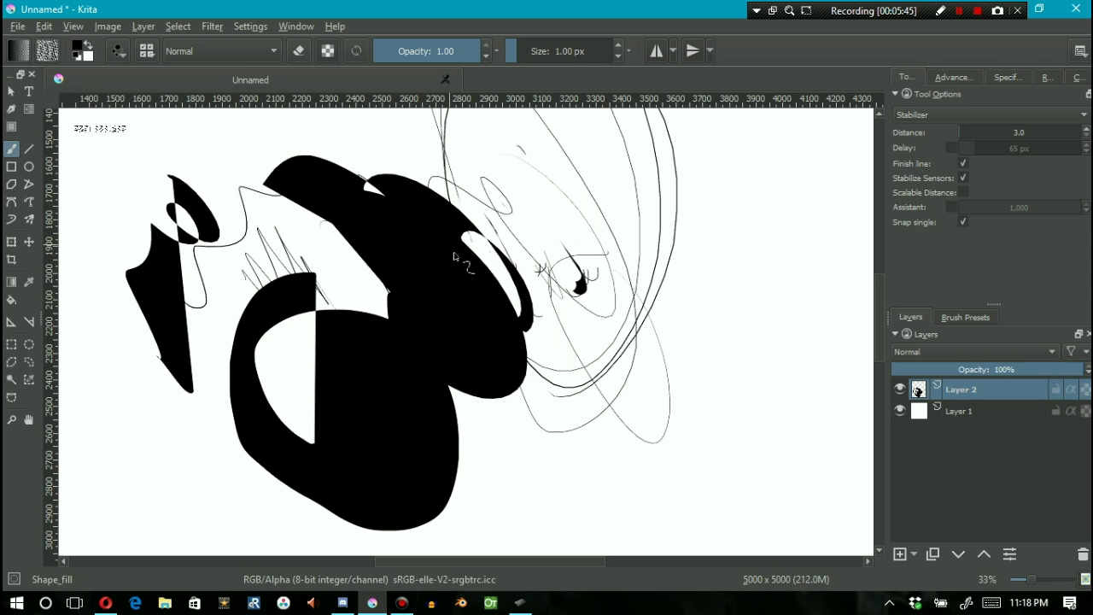
# - Turn on eraser mode for the Shape_fill brush and sweep over the drawing to clear Layer 2
pyautogui.click(299, 50)
pyautogui.moveTo(298, 152)
pyautogui.mouseDown()
pyautogui.moveTo(457, 165)
pyautogui.moveTo(575, 505)
pyautogui.moveTo(274, 544)
pyautogui.moveTo(87, 429)
pyautogui.moveTo(75, 323)
pyautogui.moveTo(120, 197)
pyautogui.mouseUp()
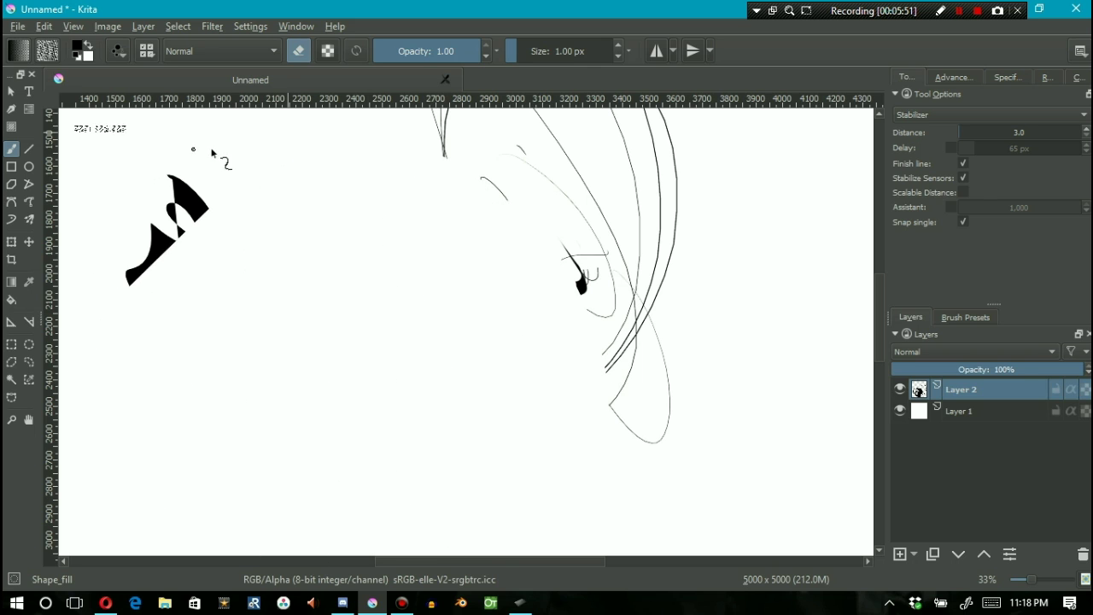
pyautogui.moveTo(541, 395); pyautogui.dragTo(529, 605)
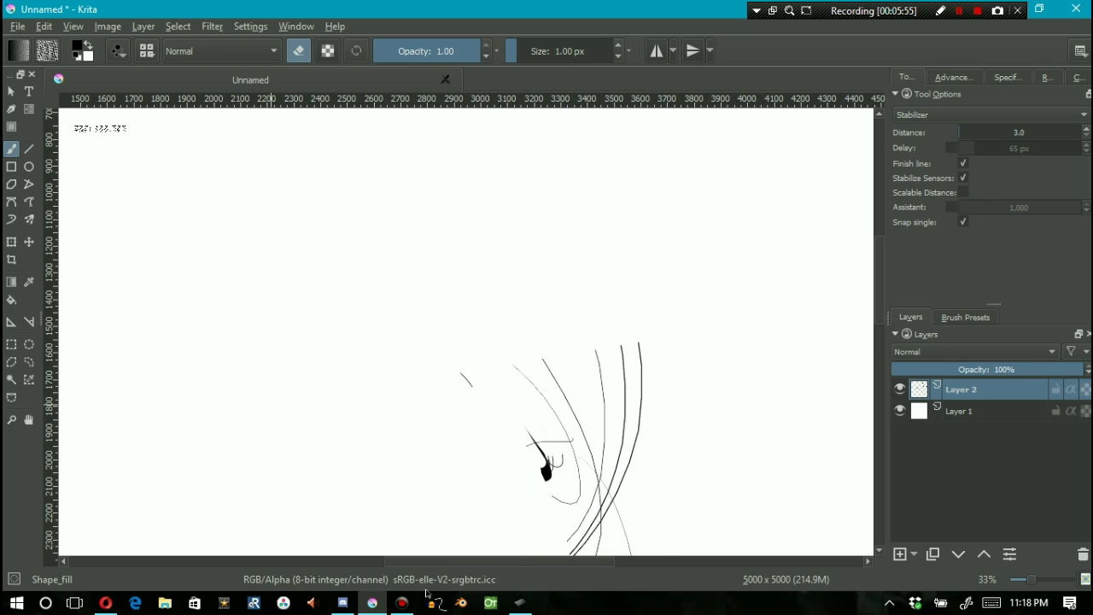
pyautogui.moveTo(524, 483); pyautogui.dragTo(517, 271)
pyautogui.moveTo(618, 360); pyautogui.dragTo(547, 359)
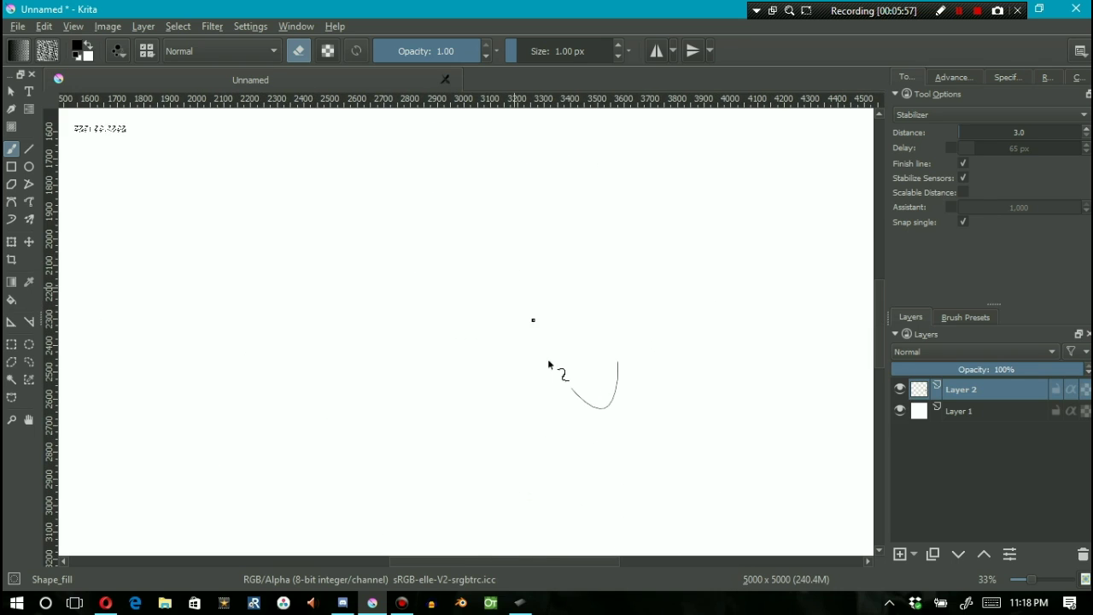
# - Reselect the Shape_fill preset in the pop-up palette
pyautogui.scroll(-3, 515, 403)
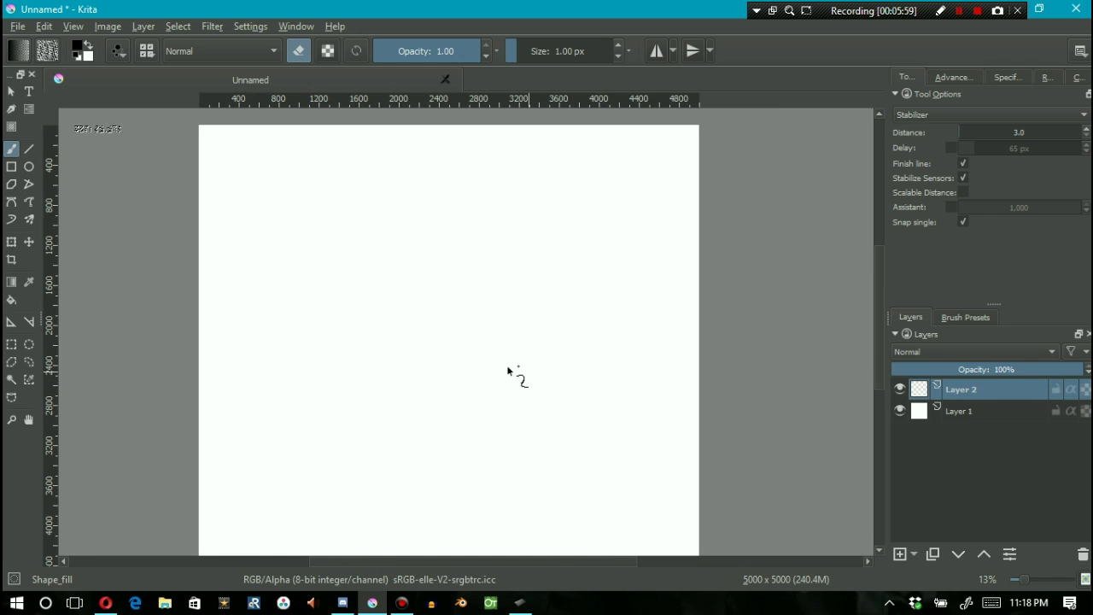
pyautogui.scroll(2, 507, 363)
pyautogui.rightClick(503, 357)
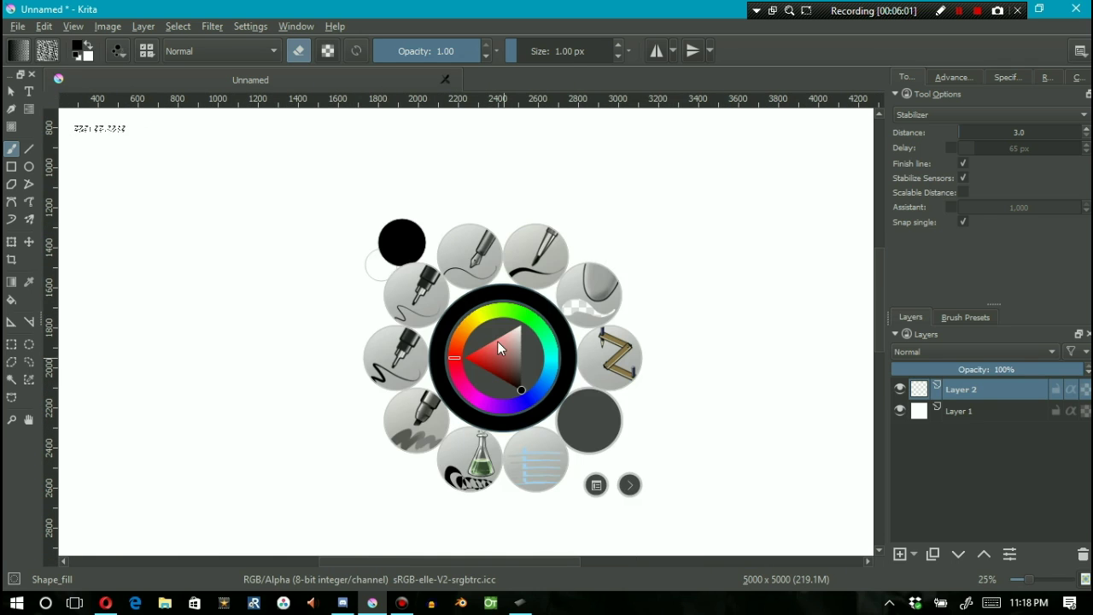
pyautogui.click(465, 456)
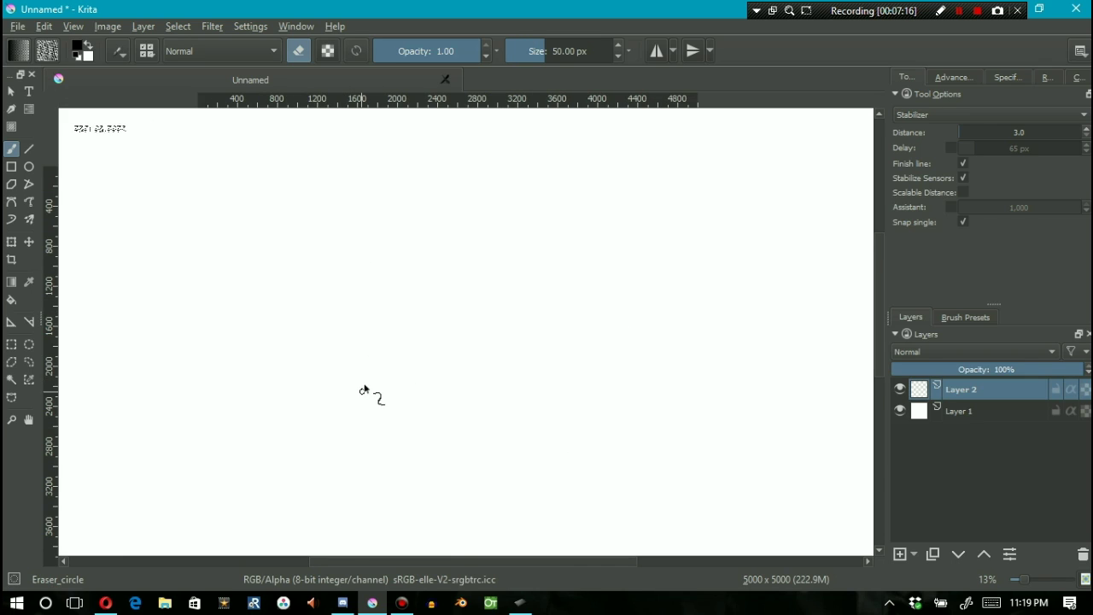
# - Place a Concentric Ellipse assistant with the Assistant tool and inspect its guide curves at several zoom levels
pyautogui.scroll(-2, 369, 377)
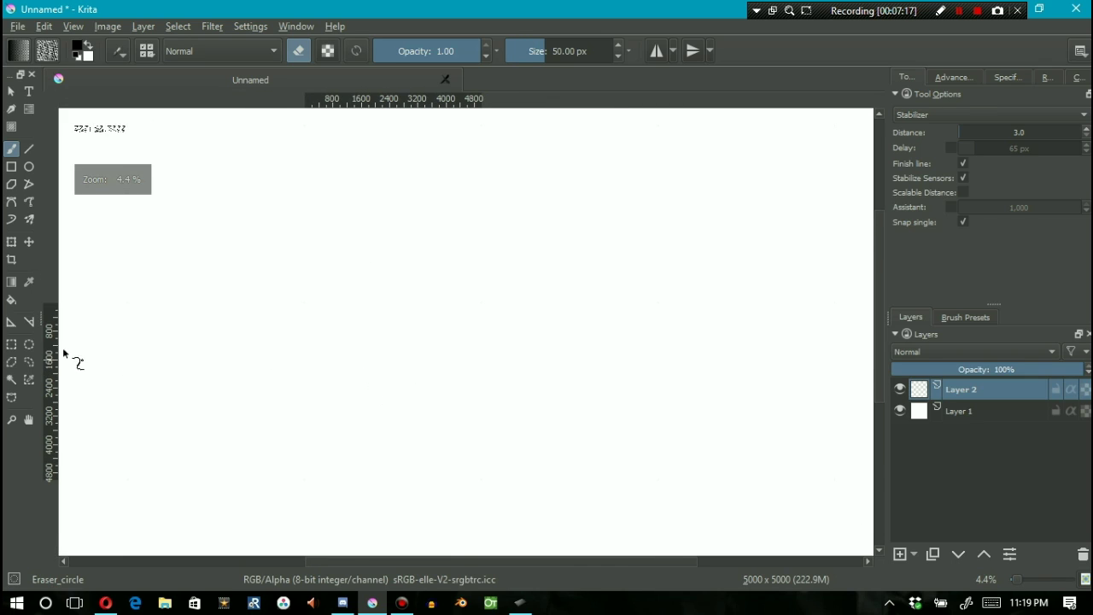
pyautogui.click(11, 321)
pyautogui.click(461, 283)
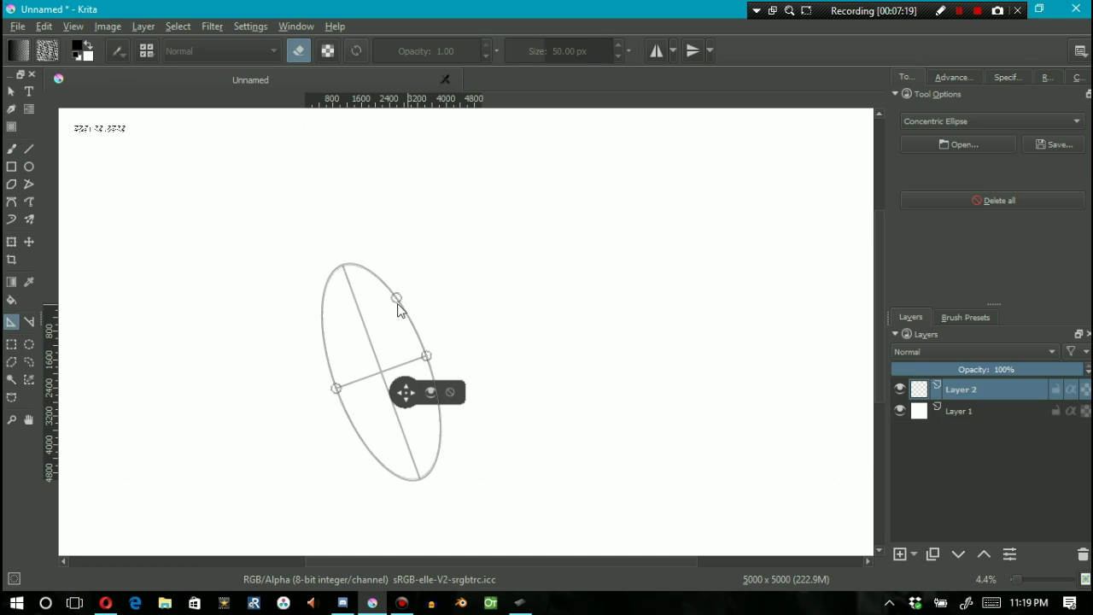
pyautogui.scroll(-2, 466, 350)
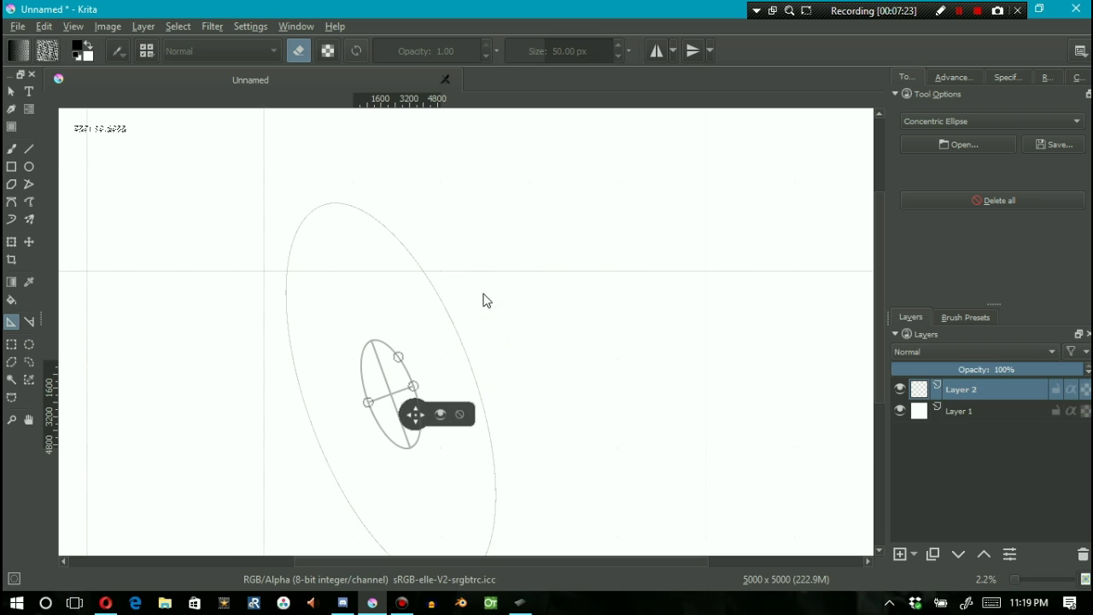
pyautogui.scroll(2, 471, 366)
pyautogui.scroll(1, 473, 384)
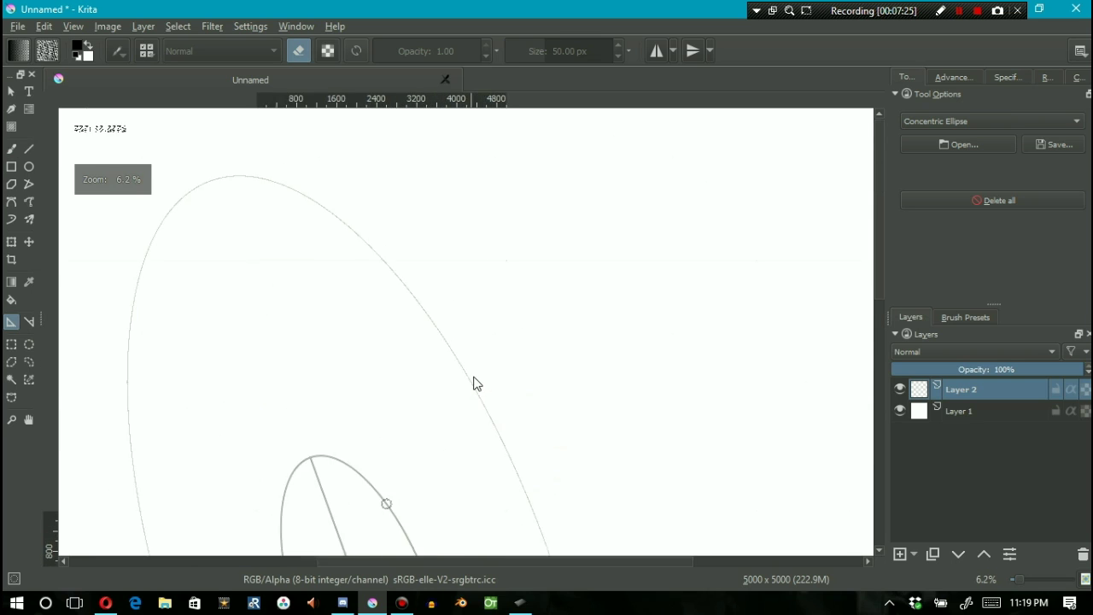
pyautogui.scroll(-1, 482, 465)
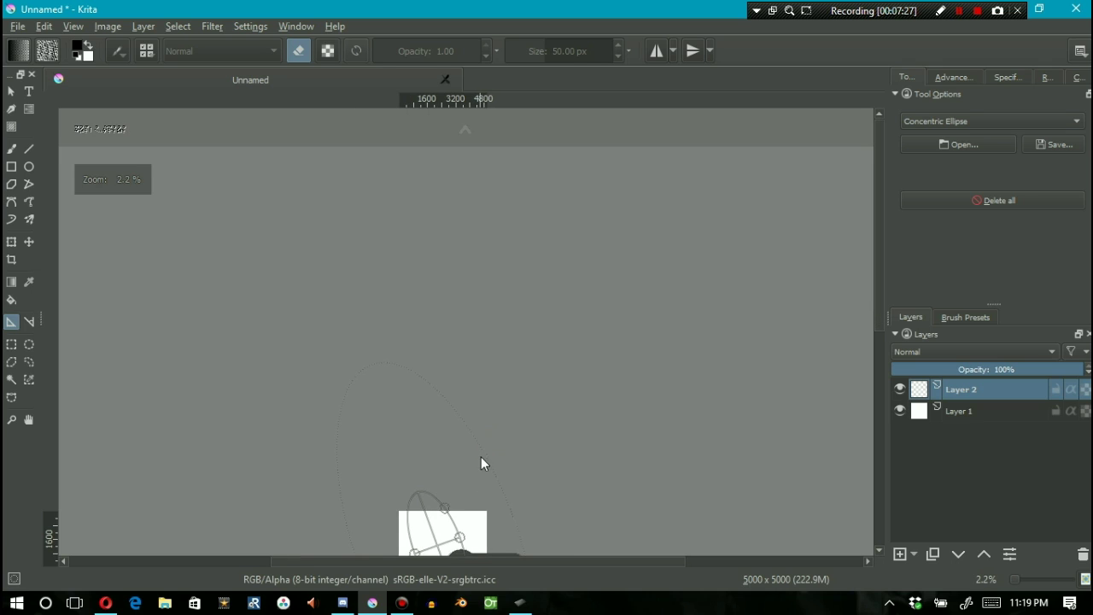
pyautogui.scroll(-2, 476, 367)
# - Place four Concentric Ellipse assistants around the canvas: upper-left, centre, upper-right and lower-right
pyautogui.scroll(3, 465, 402)
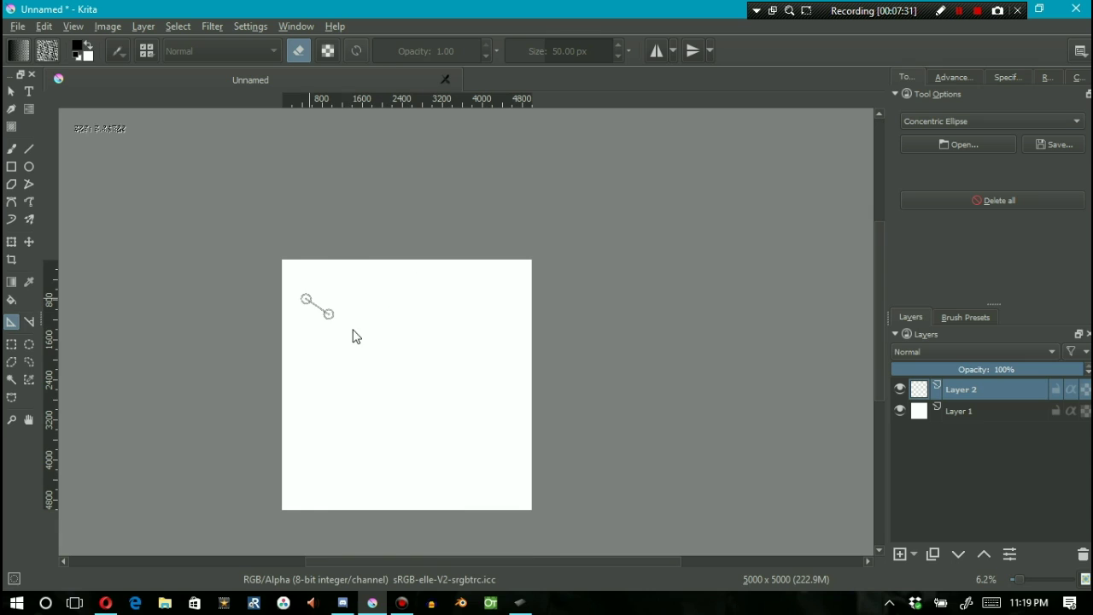
pyautogui.click(360, 388)
pyautogui.click(420, 363)
pyautogui.click(494, 342)
pyautogui.click(452, 345)
pyautogui.click(459, 305)
pyautogui.click(507, 436)
pyautogui.click(447, 464)
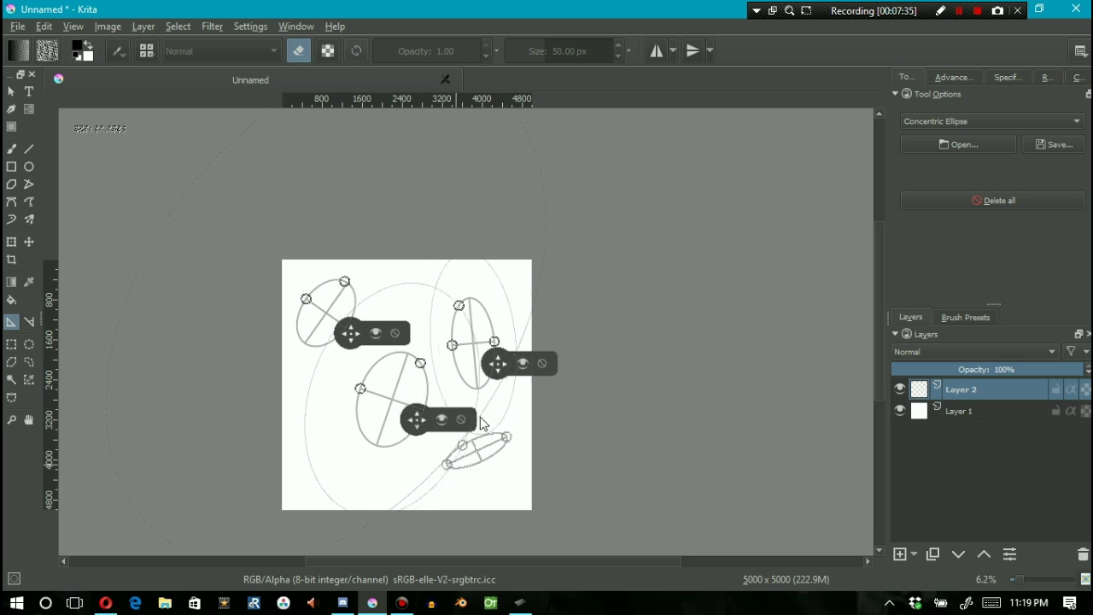
pyautogui.click(480, 402)
# - Add more Concentric Ellipse assistants in the canvas's lower-left area and overlapping across its upper half
pyautogui.click(397, 488)
pyautogui.click(340, 461)
pyautogui.click(373, 435)
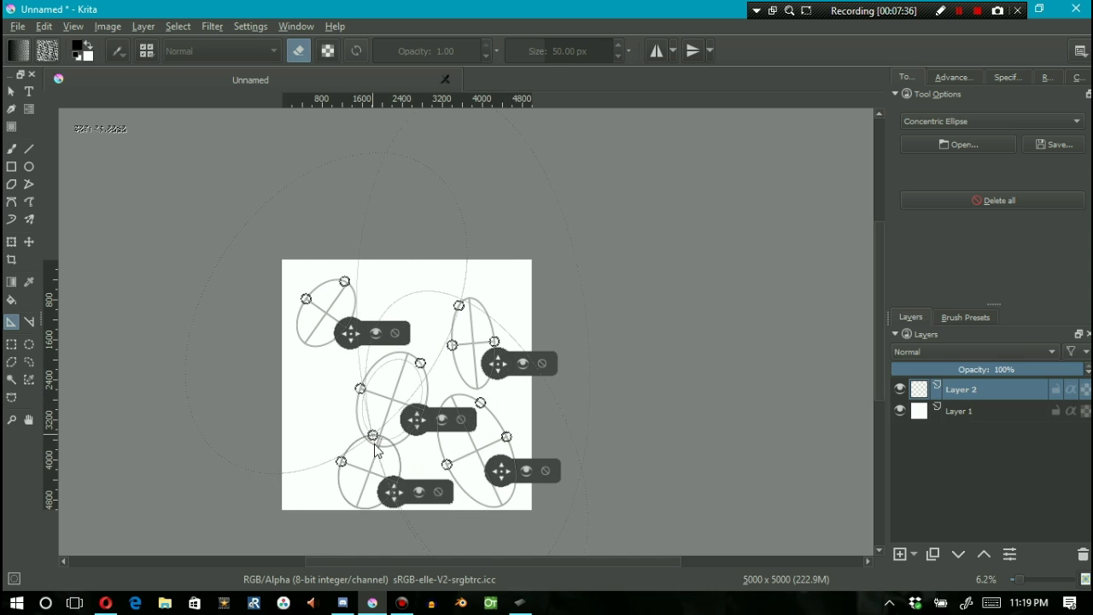
pyautogui.click(322, 370)
pyautogui.click(398, 295)
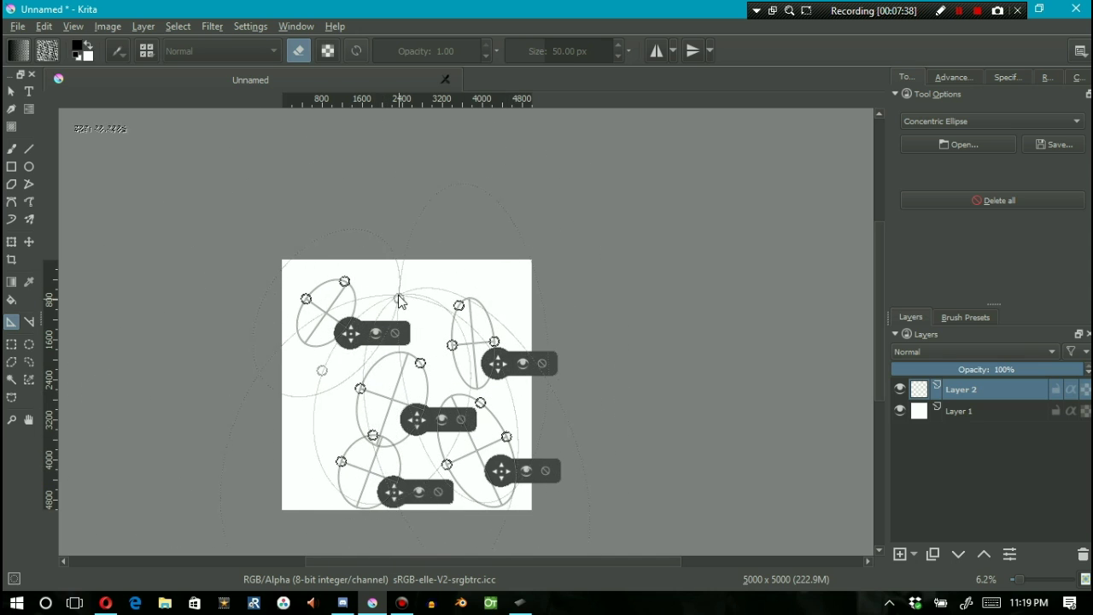
pyautogui.click(362, 278)
pyautogui.click(438, 276)
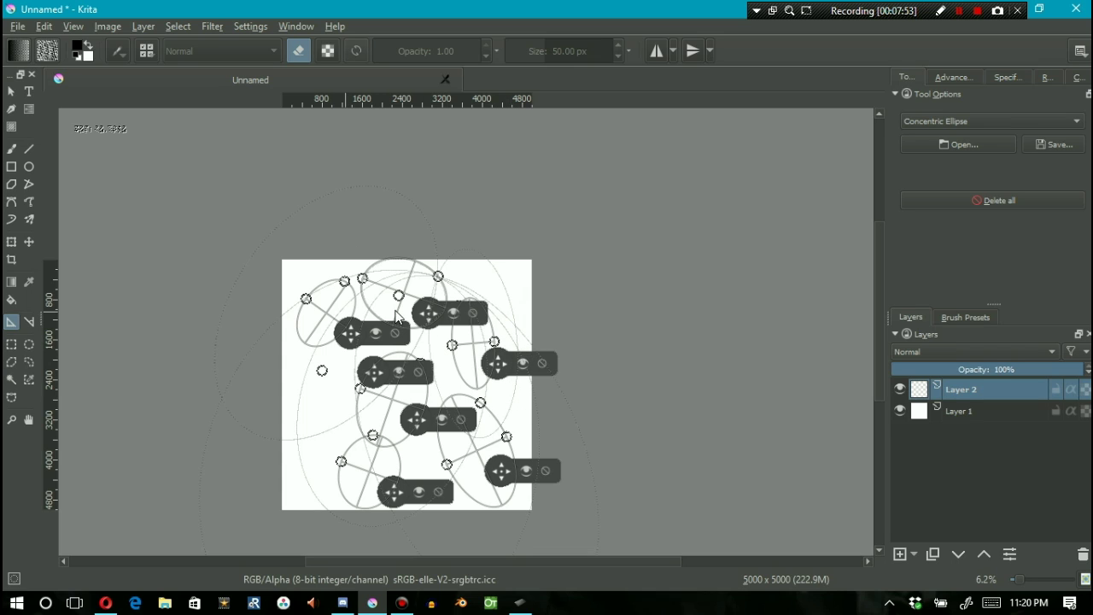
# - Replace the Concentric Ellipse assistant in the canvas's upper-right area with a smaller one near the right edge
pyautogui.click(540, 364)
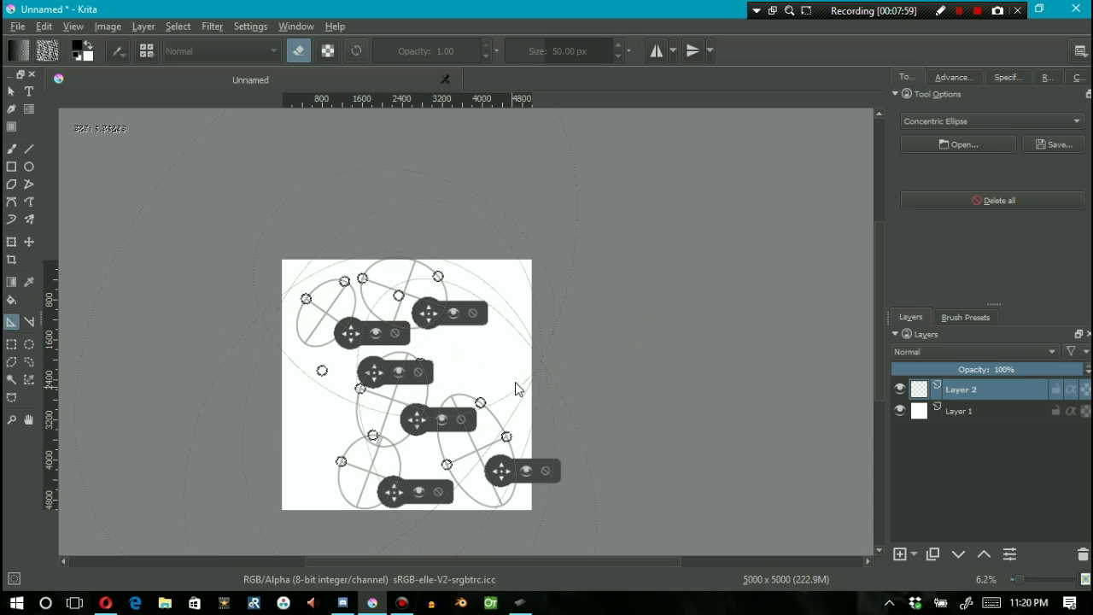
pyautogui.click(459, 364)
pyautogui.click(507, 341)
pyautogui.click(494, 287)
pyautogui.moveTo(494, 339); pyautogui.dragTo(519, 330)
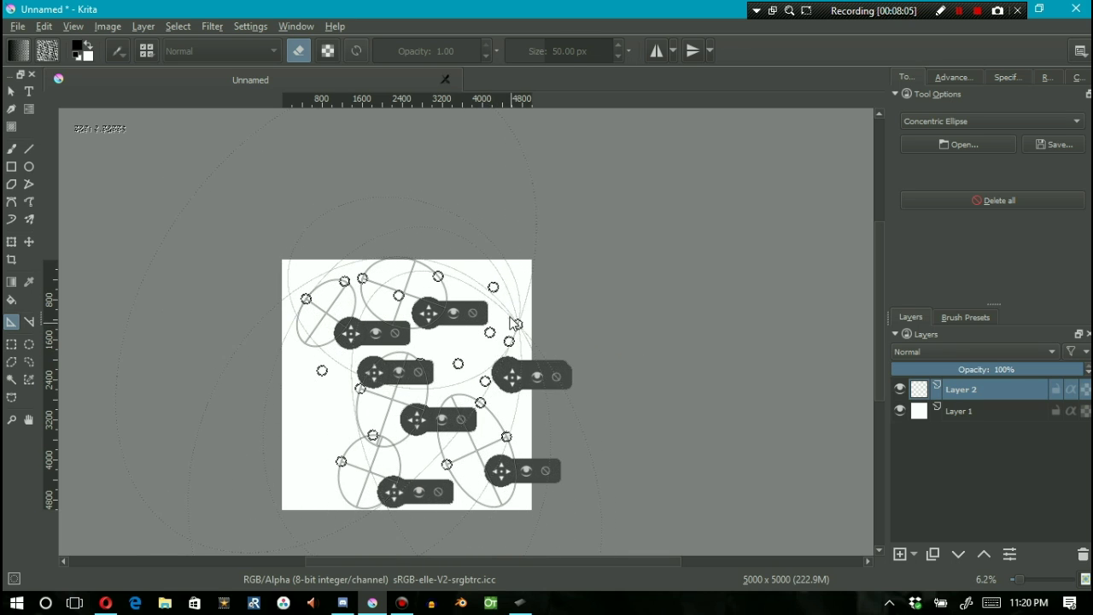
pyautogui.hotkey('ctrl', 'z')
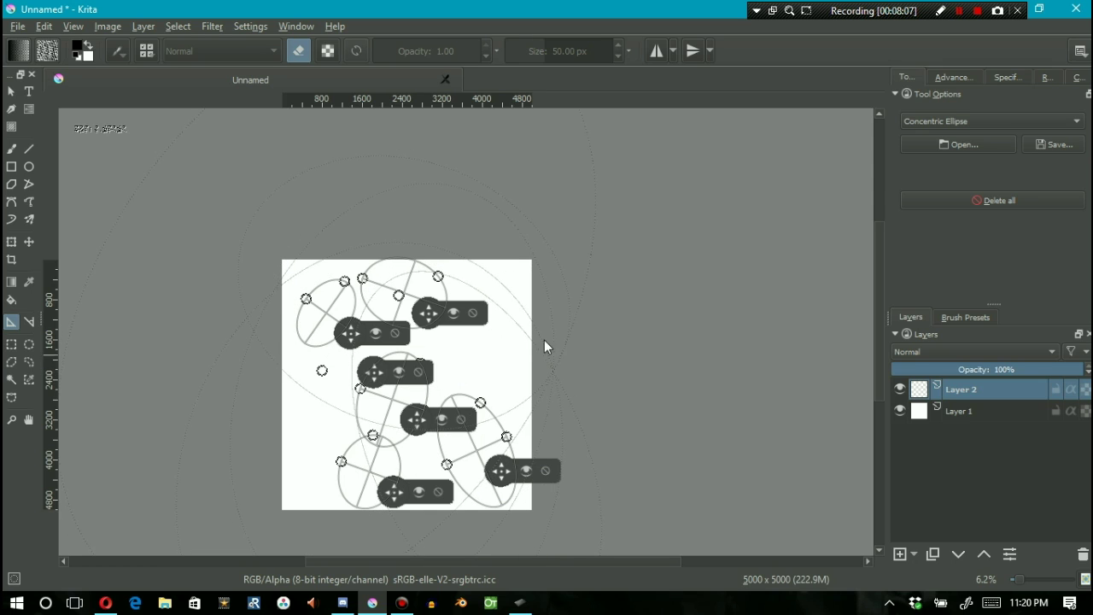
pyautogui.hotkey('ctrl', 'z')
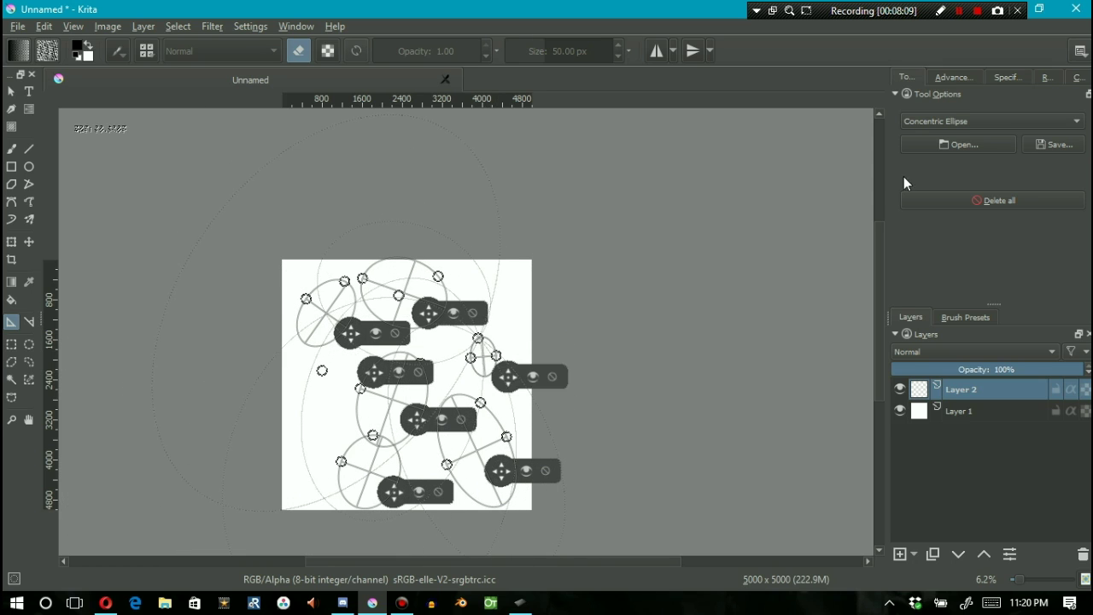
# - Save the current assistants as a Krita Assistant file named "delete me" in the Assistant folder
pyautogui.click(1066, 148)
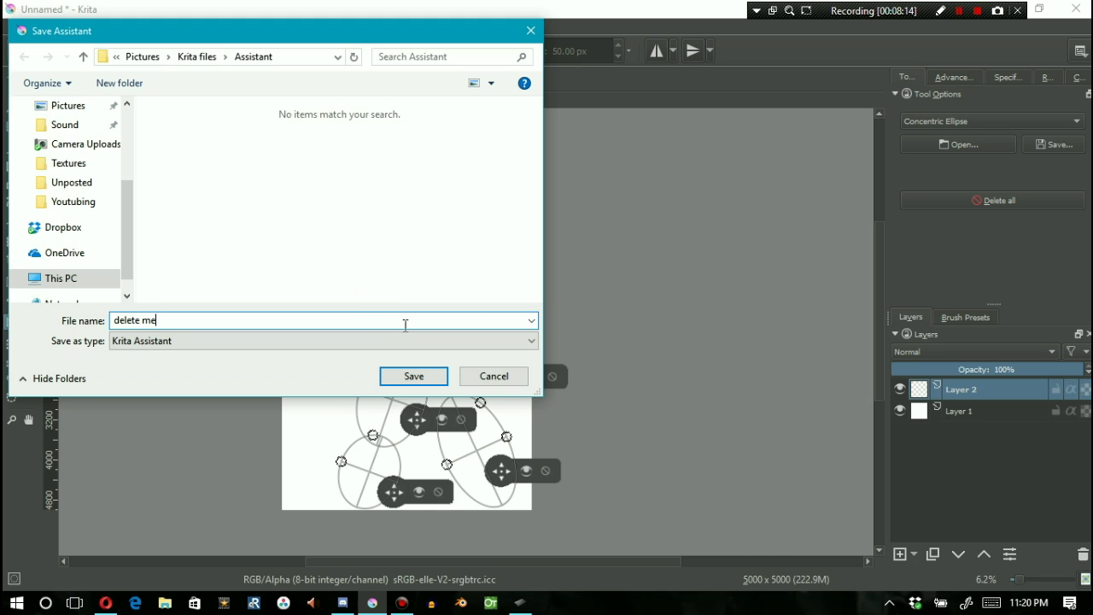
pyautogui.write('delete me')
pyautogui.press('Return')
# - Delete all assistants from the canvas and load the saved set from "delete me.paintingassistant"
pyautogui.click(969, 202)
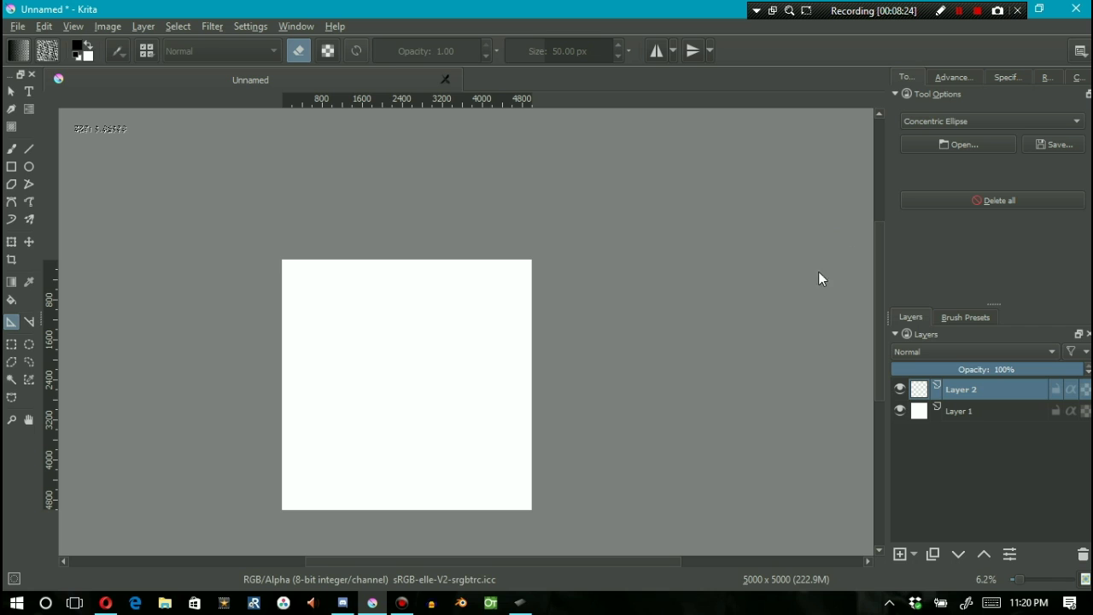
pyautogui.click(939, 145)
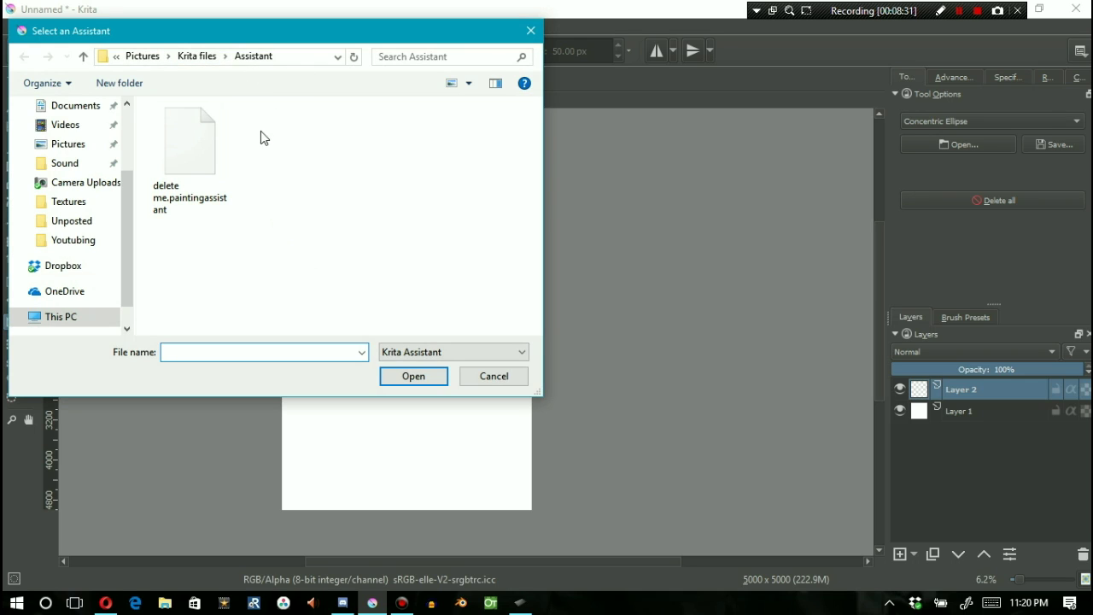
pyautogui.click(196, 152)
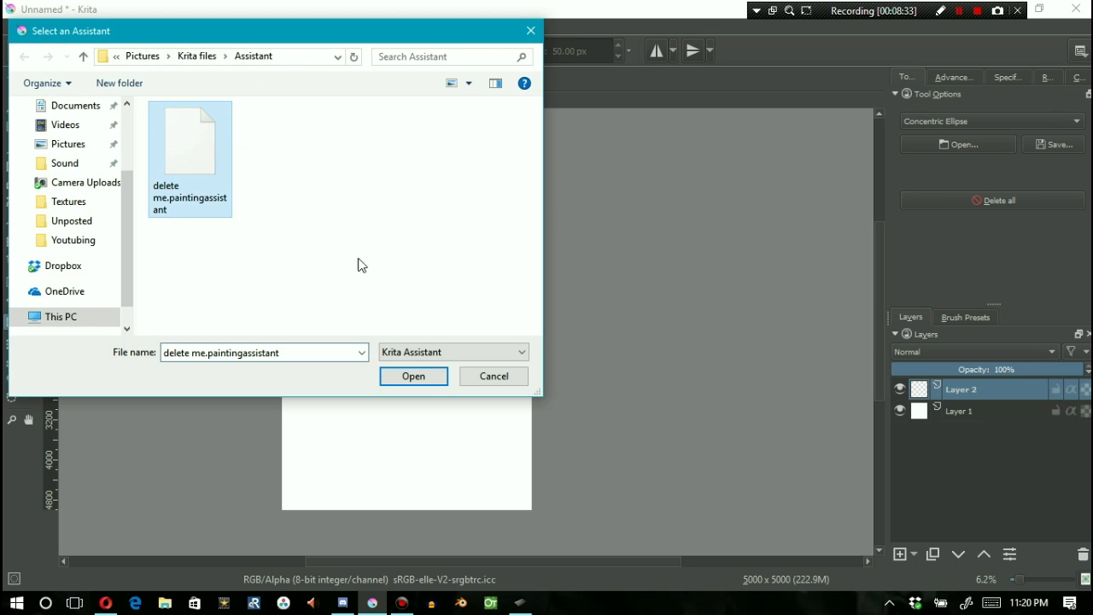
pyautogui.click(412, 375)
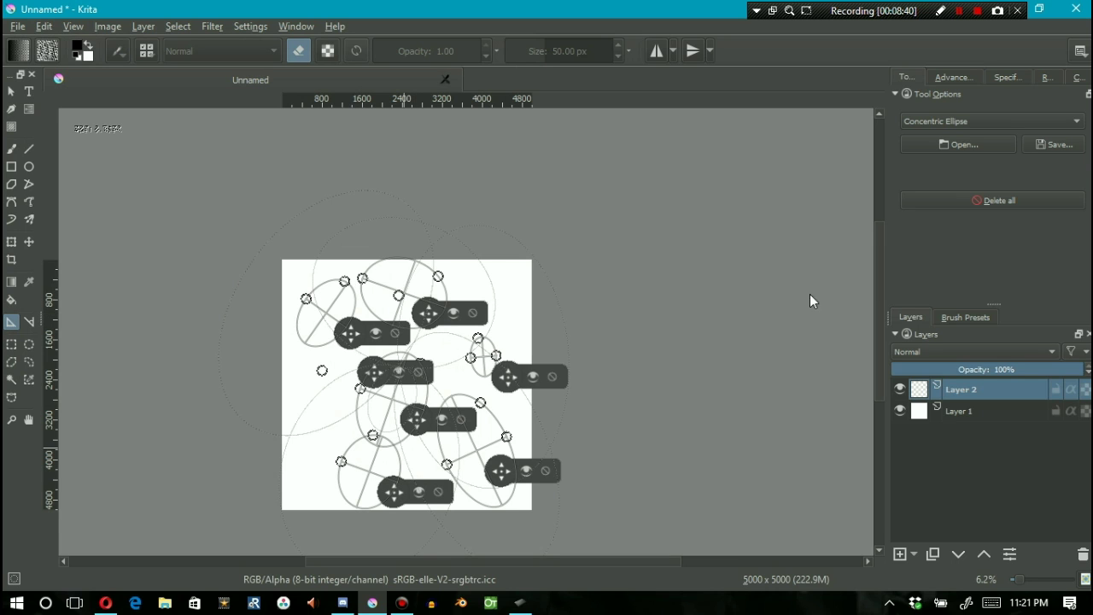
# - Clear and reload the assistants from "delete me.paintingassistant" twice more, finishing with all assistants deleted
pyautogui.click(934, 204)
pyautogui.click(939, 144)
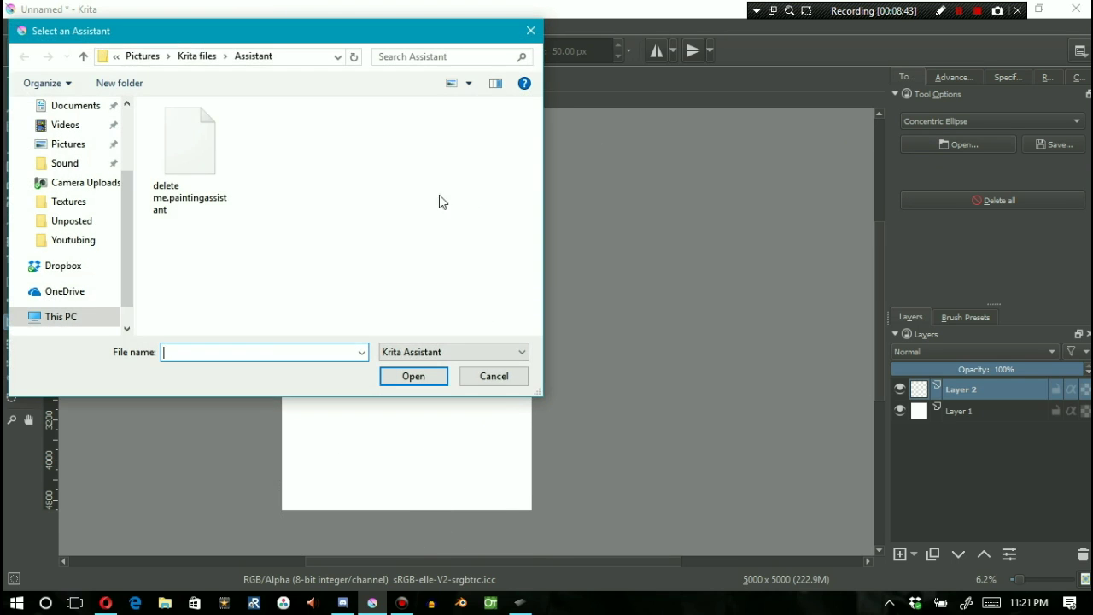
pyautogui.click(214, 174)
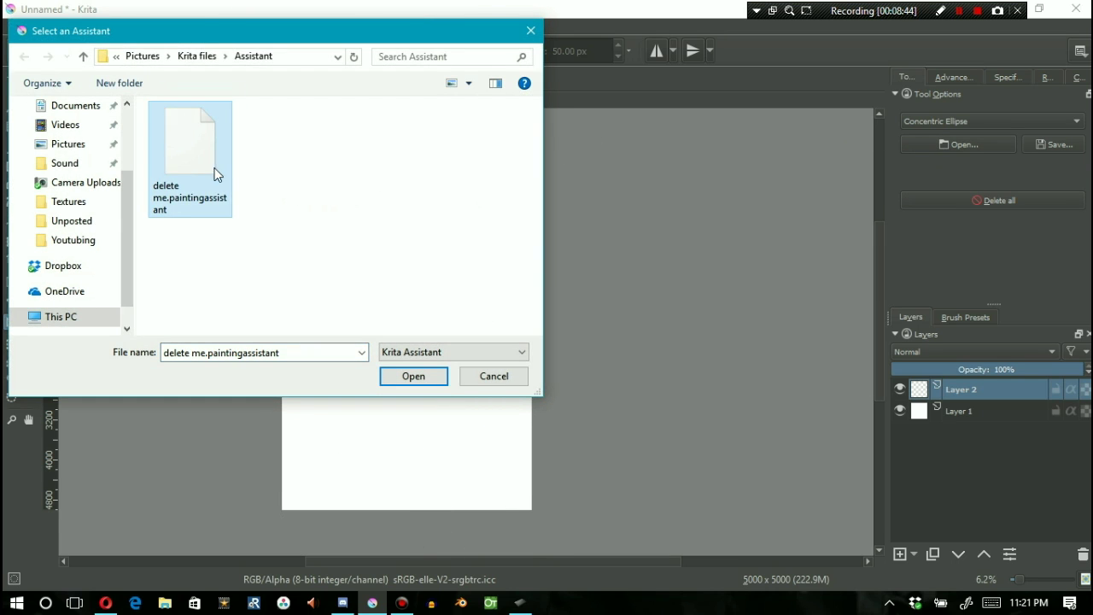
pyautogui.click(405, 379)
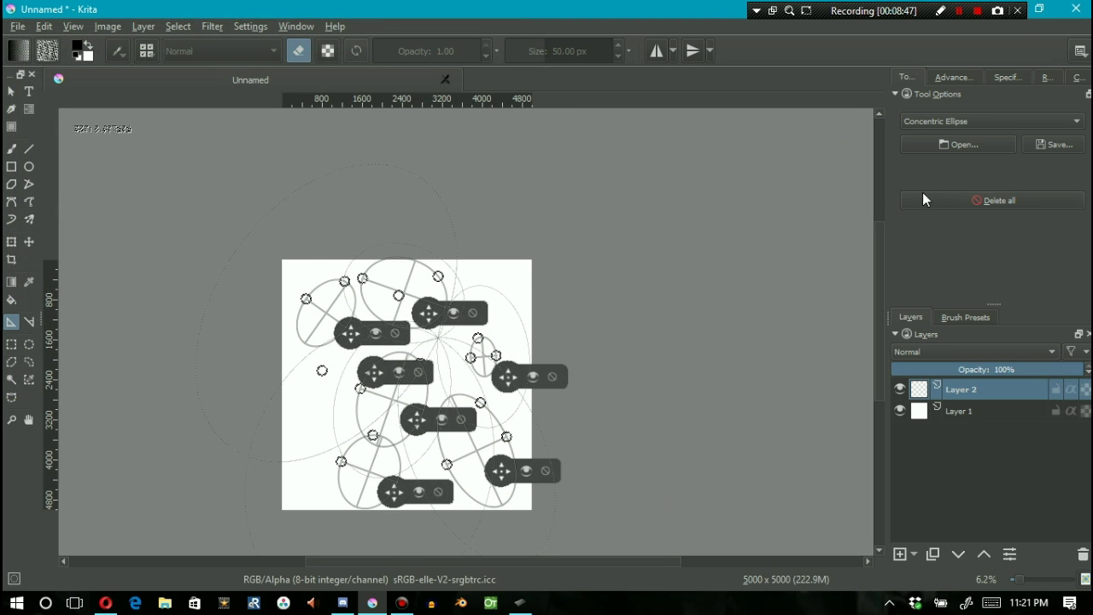
pyautogui.click(952, 198)
pyautogui.click(920, 144)
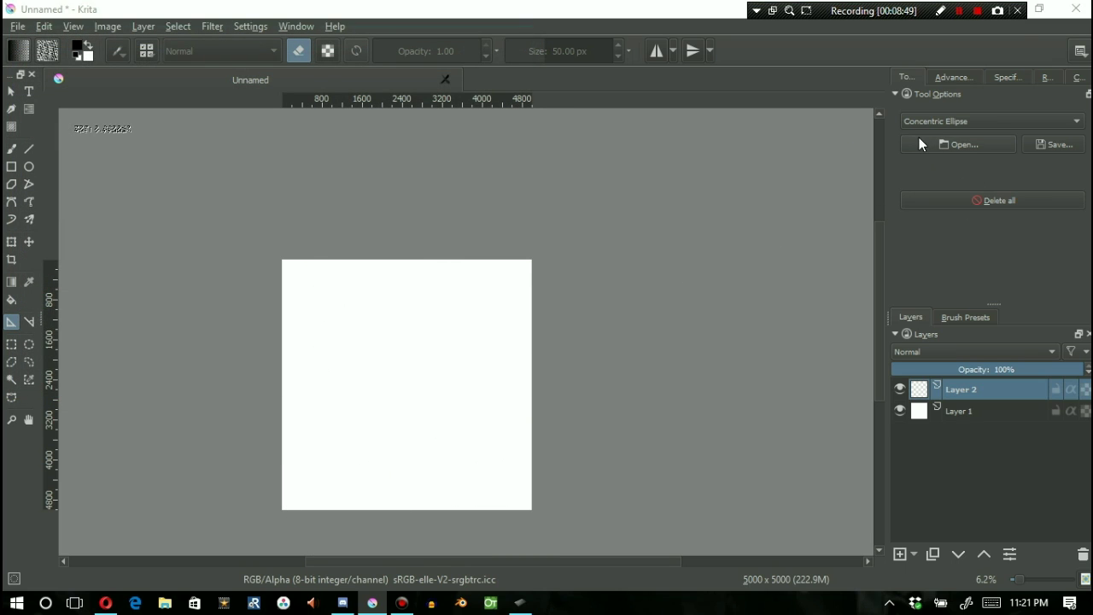
pyautogui.click(190, 158)
pyautogui.click(411, 373)
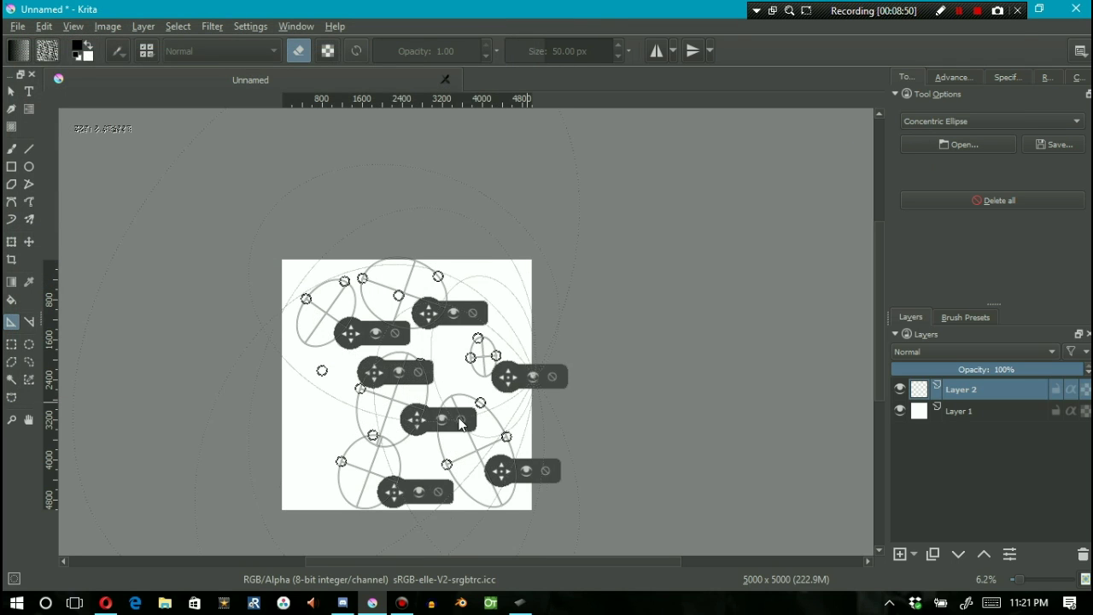
pyautogui.click(956, 201)
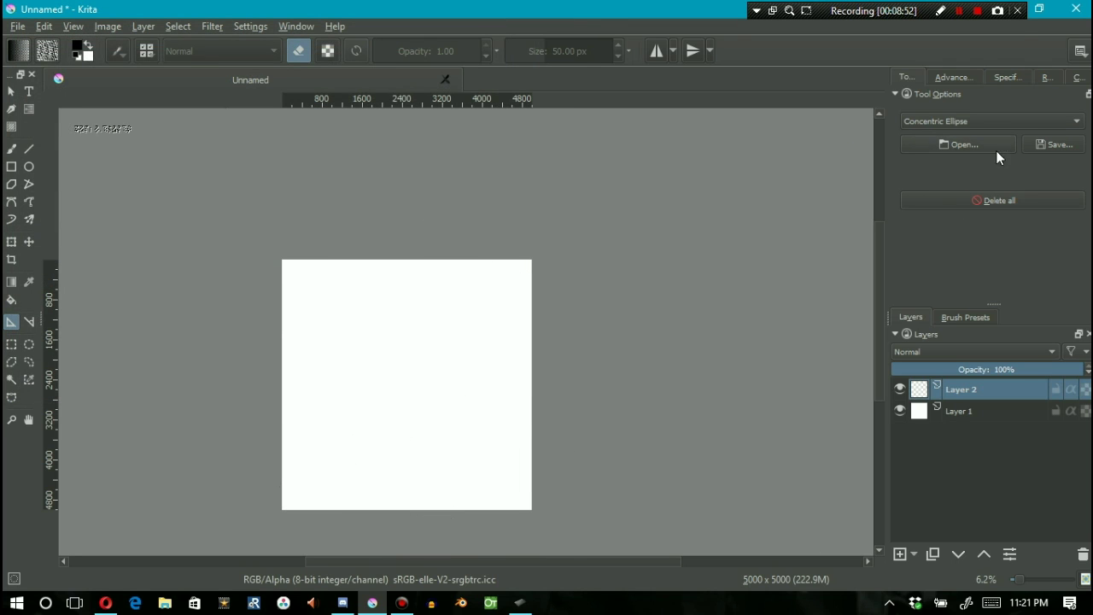
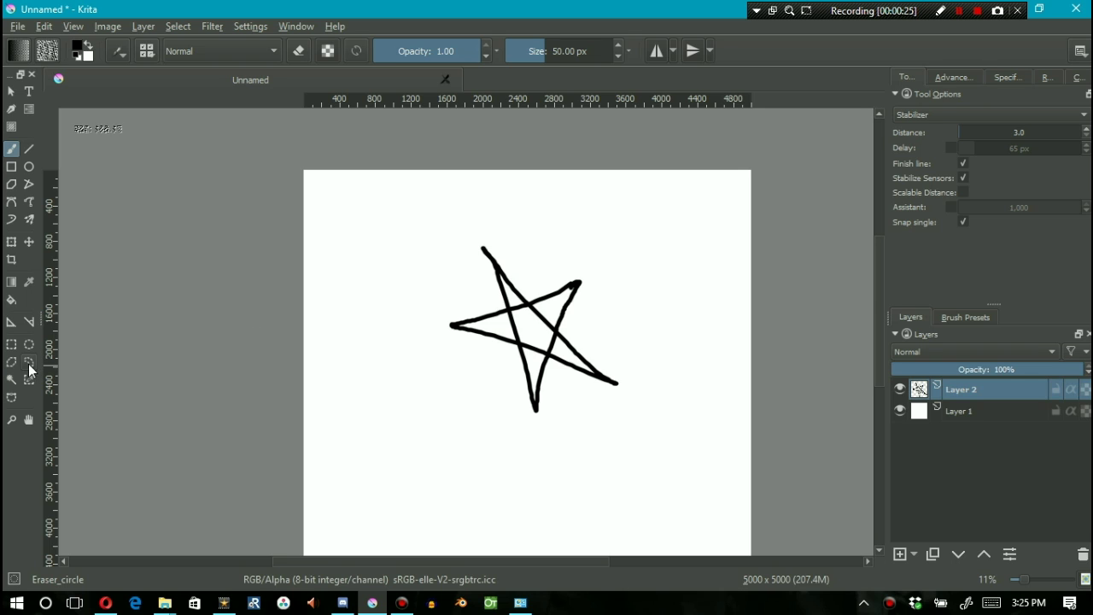
# - Draw a freehand outline selection around the star and start a free transform on it
pyautogui.click(29, 363)
pyautogui.moveTo(461, 227)
pyautogui.mouseDown()
pyautogui.moveTo(663, 301)
pyautogui.moveTo(666, 426)
pyautogui.moveTo(460, 453)
pyautogui.moveTo(458, 340)
pyautogui.moveTo(442, 281)
pyautogui.moveTo(620, 230)
pyautogui.moveTo(641, 404)
pyautogui.moveTo(579, 437)
pyautogui.moveTo(437, 439)
pyautogui.moveTo(420, 306)
pyautogui.mouseUp()
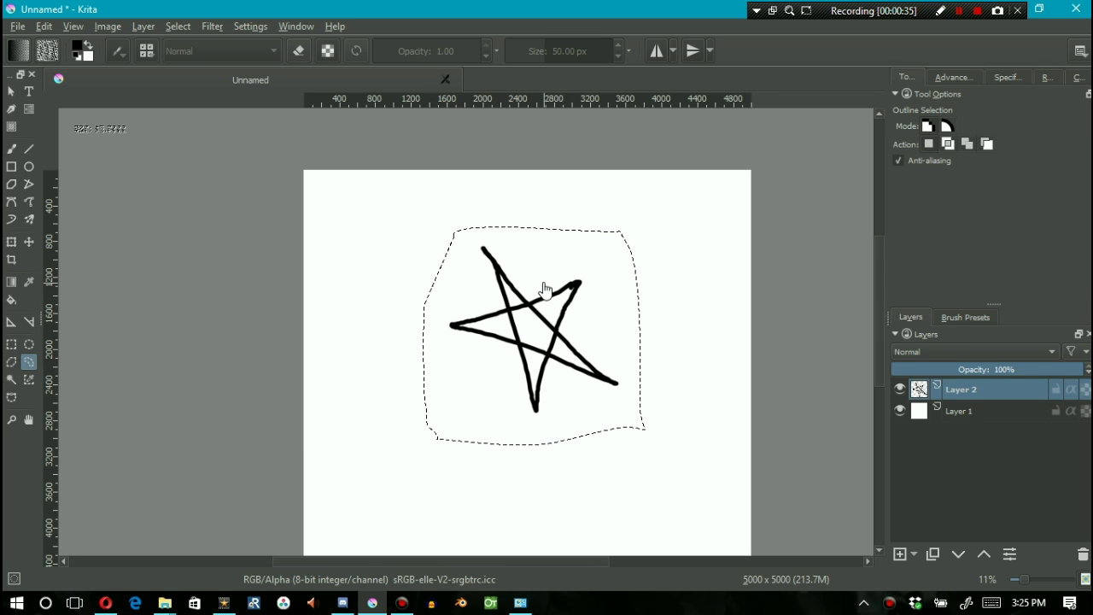
pyautogui.hotkey('ctrl', 't')
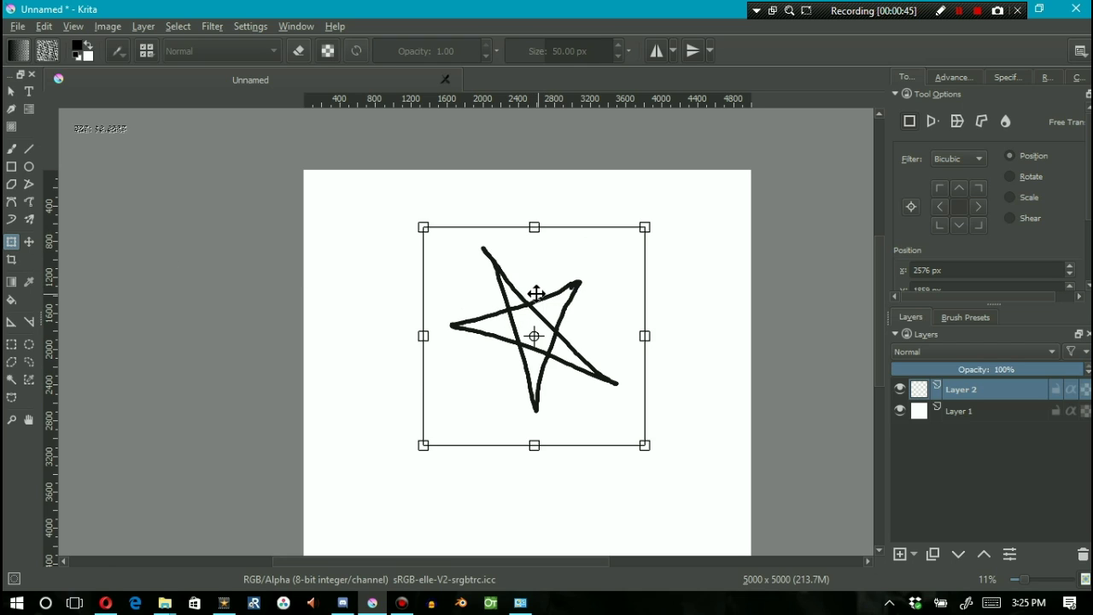
# - Try moving, shrinking and rotating the star with its transform box, and undo the changes
pyautogui.moveTo(421, 224); pyautogui.dragTo(506, 272)
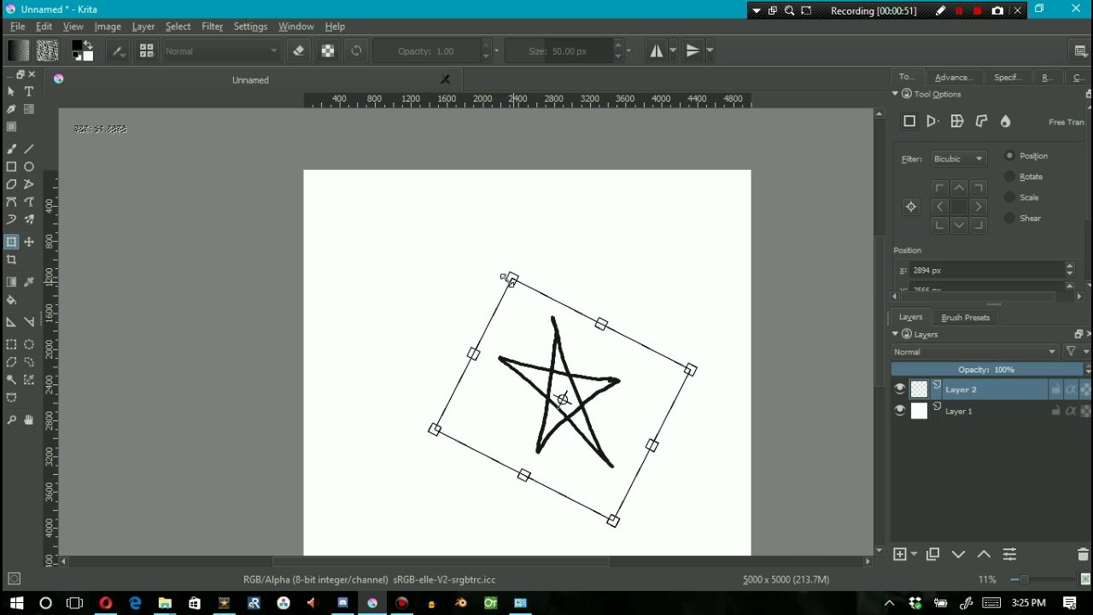
pyautogui.hotkey('ctrl', 'z')
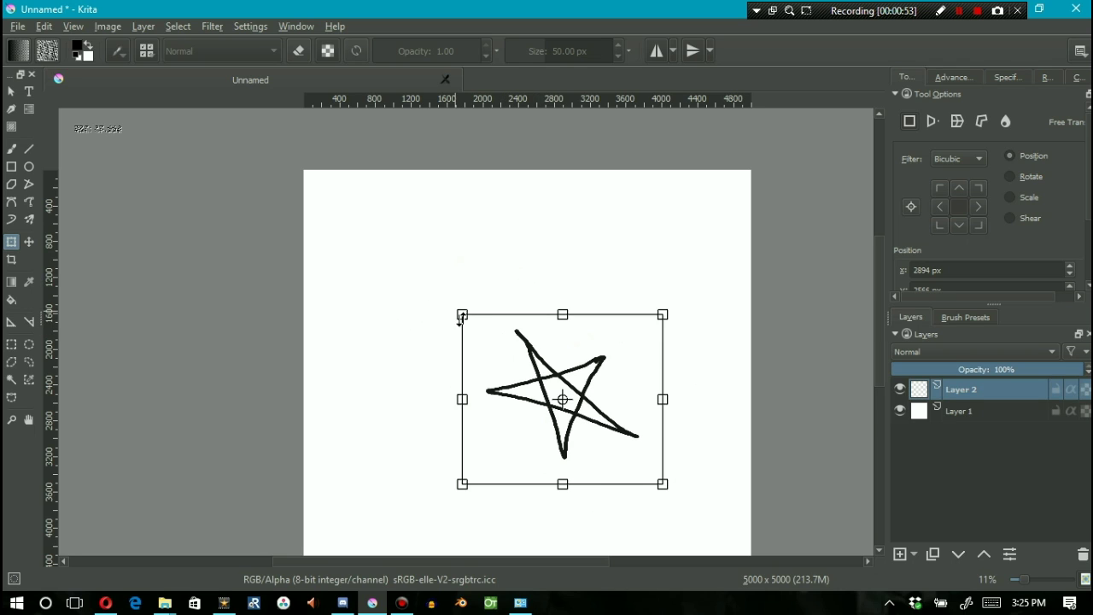
pyautogui.moveTo(461, 318); pyautogui.dragTo(500, 300)
pyautogui.hotkey('ctrl', 'z')
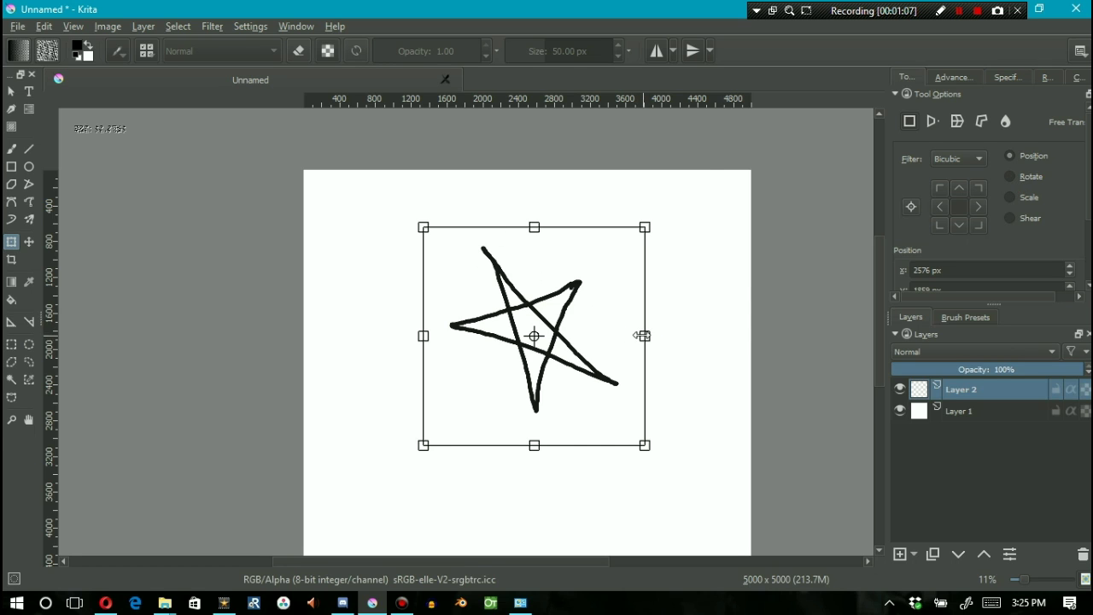
# - Try mirroring the star horizontally by pulling one side past the other, then rotating it slightly, undoing both
pyautogui.moveTo(642, 335); pyautogui.dragTo(218, 323)
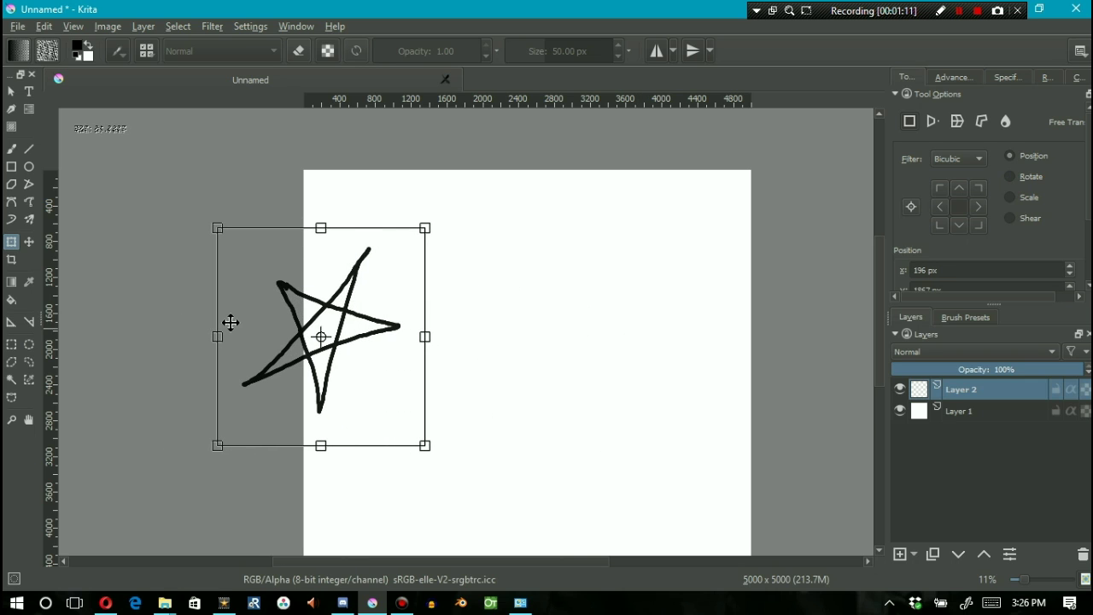
pyautogui.hotkey('ctrl', 'z')
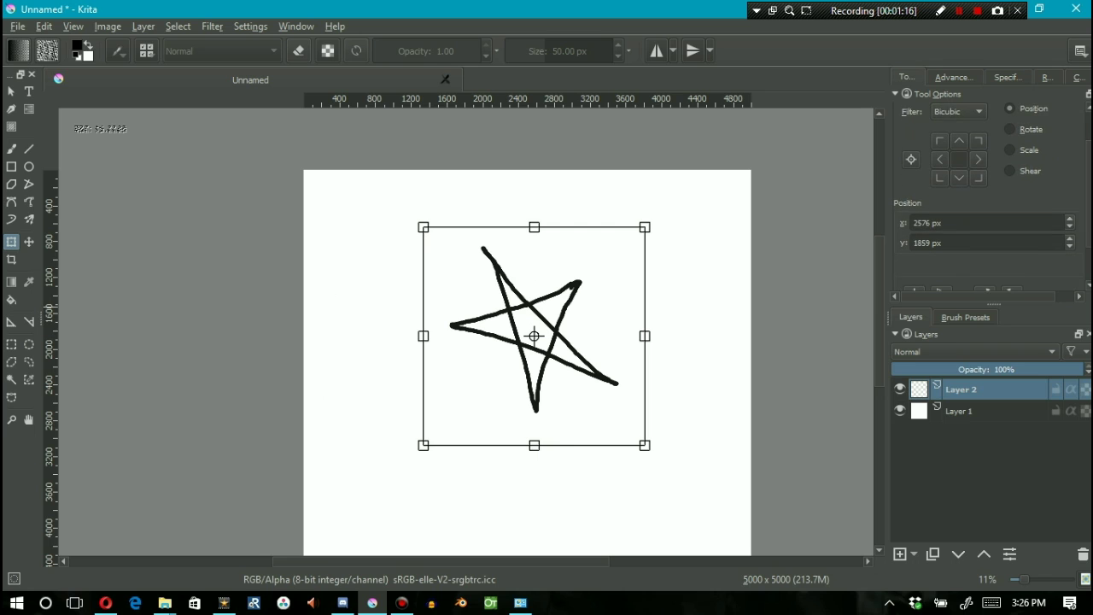
pyautogui.scroll(-1, 481, 295)
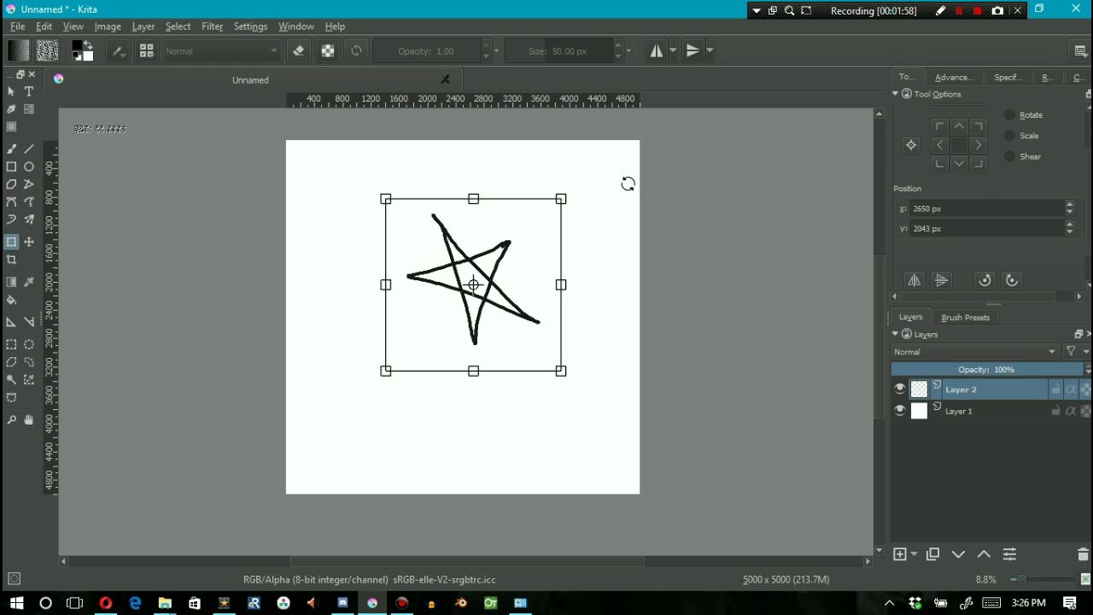
pyautogui.moveTo(582, 250); pyautogui.dragTo(499, 247)
pyautogui.hotkey('ctrl', 'z')
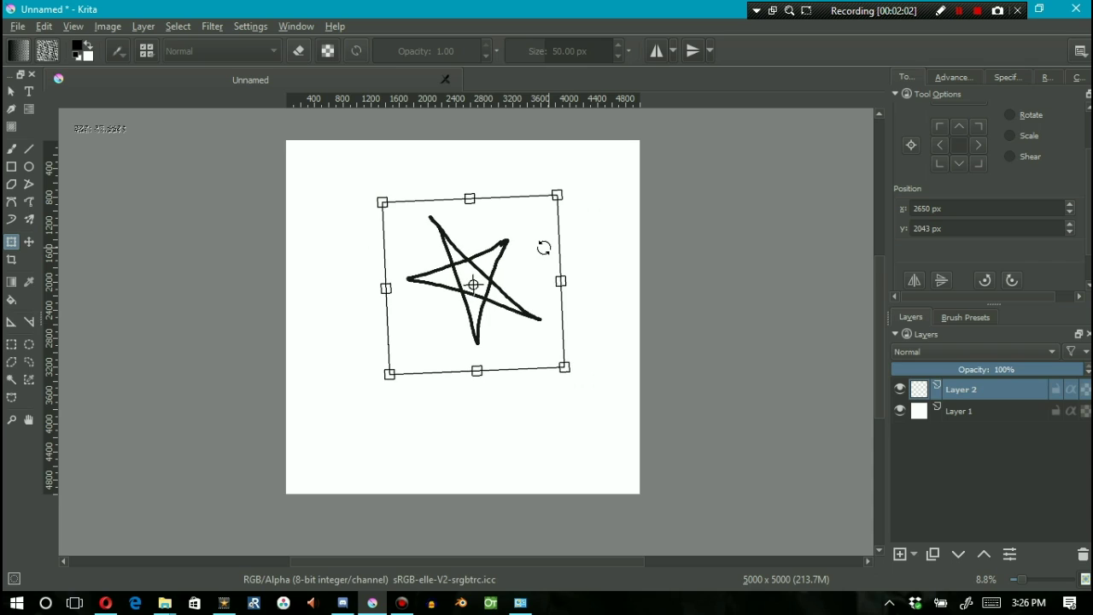
pyautogui.hotkey('ctrl', 'z')
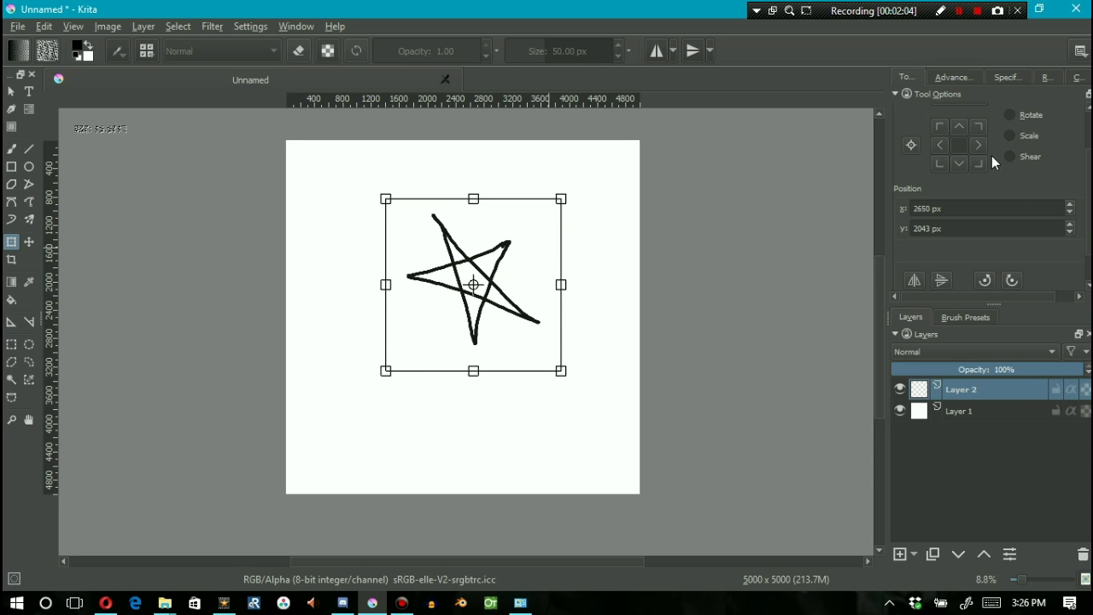
# - Switch the transform settings to Rotate and try a 180° rotation of the star about the X axis
pyautogui.click(1011, 115)
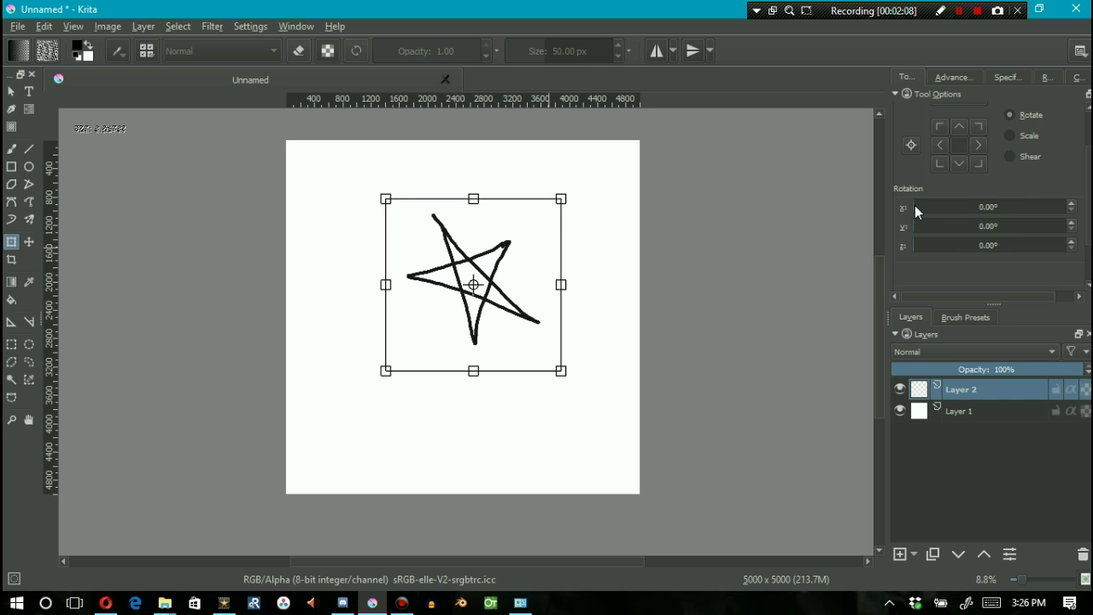
pyautogui.moveTo(917, 209); pyautogui.dragTo(993, 211)
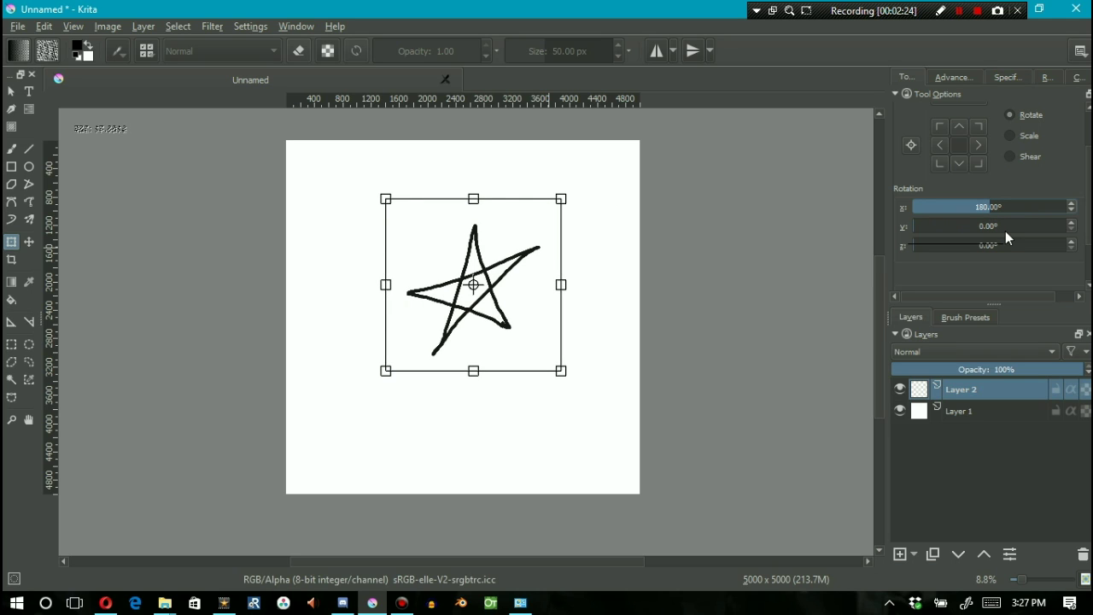
pyautogui.moveTo(478, 391); pyautogui.dragTo(481, 407)
pyautogui.press('Return')
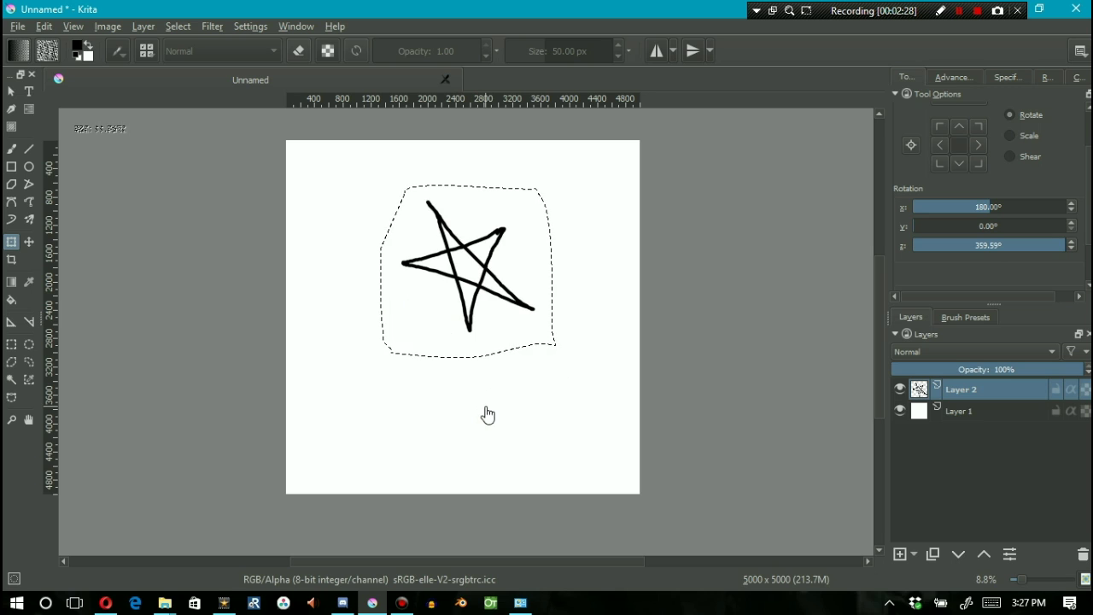
# - Try rotating the star 180° about the Y axis and moving it toward the canvas's left side, then cancel
pyautogui.click(475, 282)
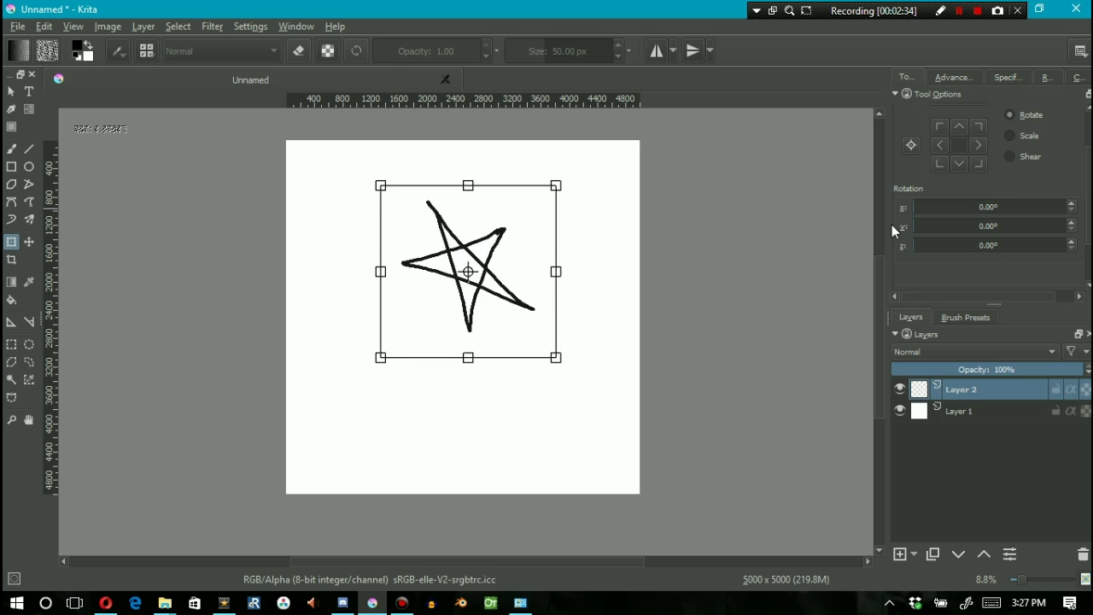
pyautogui.moveTo(914, 226); pyautogui.dragTo(991, 228)
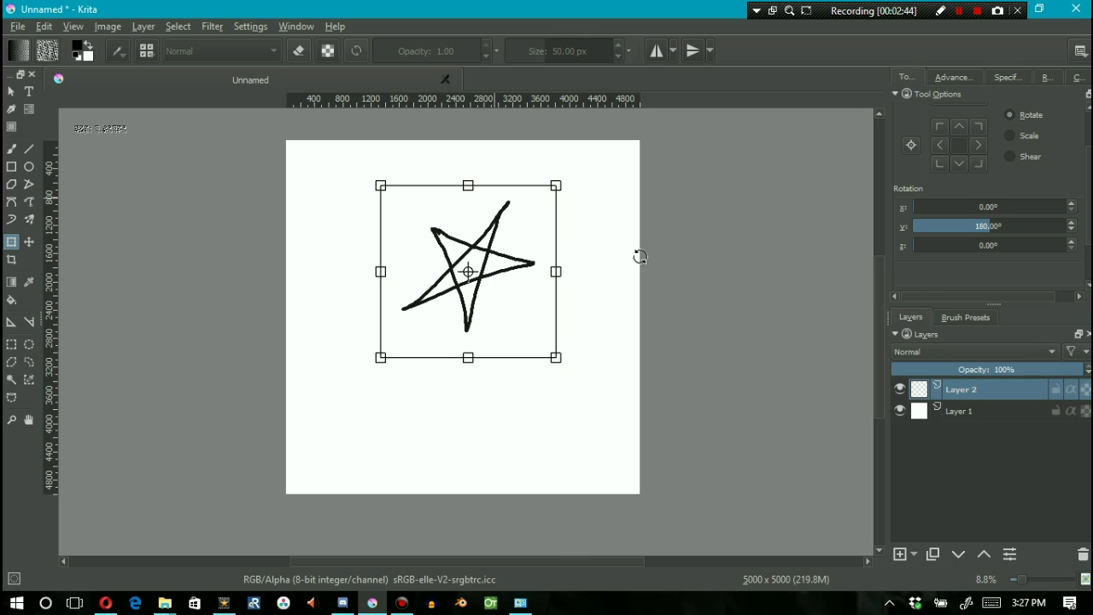
pyautogui.moveTo(466, 298); pyautogui.dragTo(390, 299)
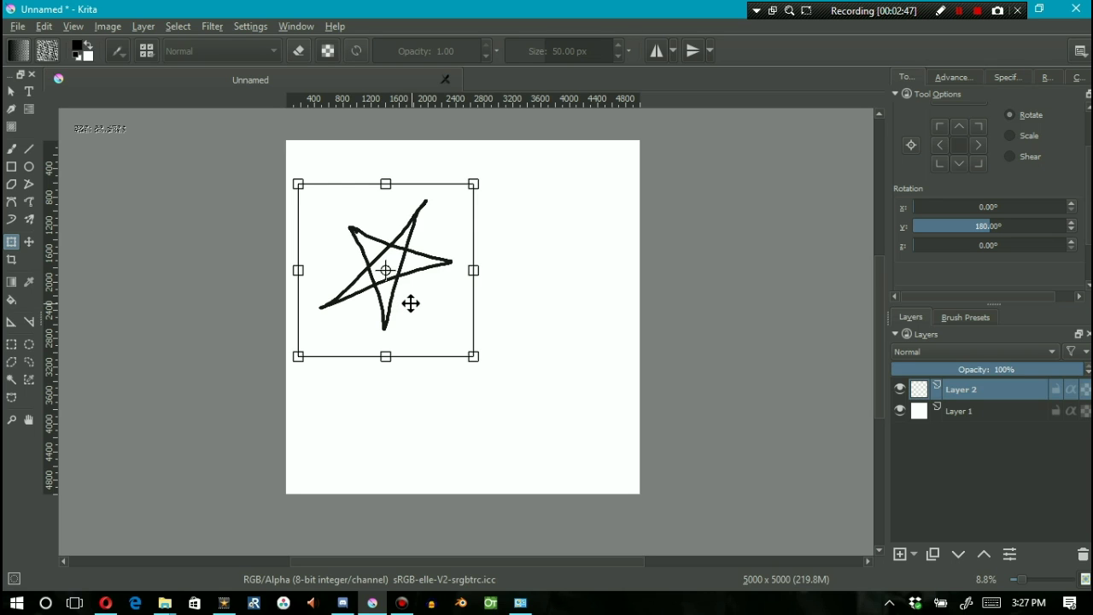
pyautogui.press('Escape')
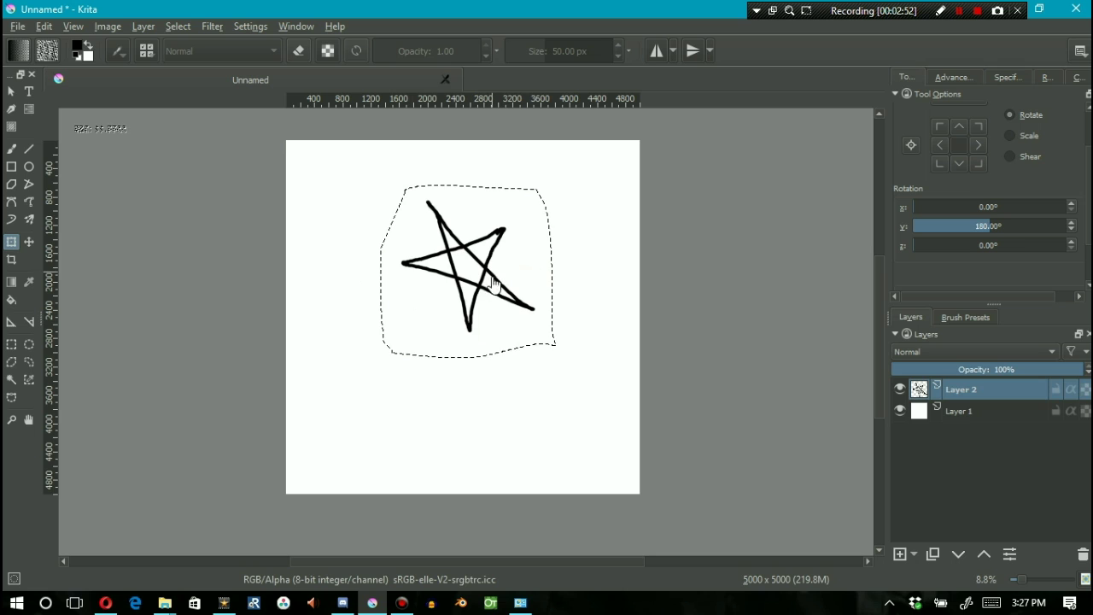
# - Restart the transform on the selected star and set its Y rotation to 180°
pyautogui.moveTo(492, 285)
pyautogui.mouseDown()
pyautogui.moveTo(459, 292)
pyautogui.moveTo(493, 302)
pyautogui.mouseUp()
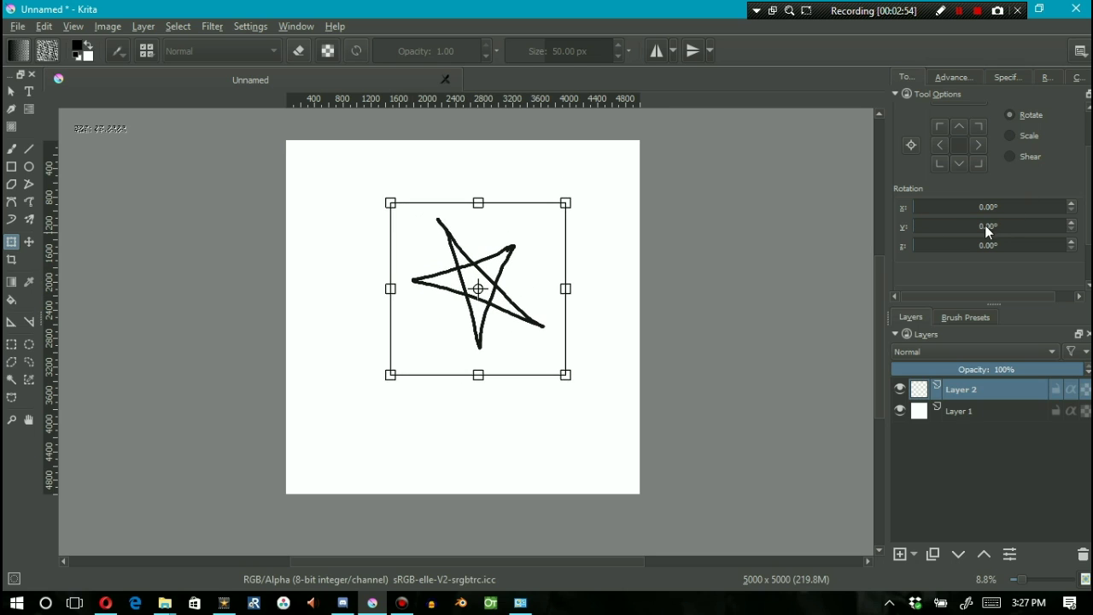
pyautogui.moveTo(984, 225); pyautogui.dragTo(991, 228)
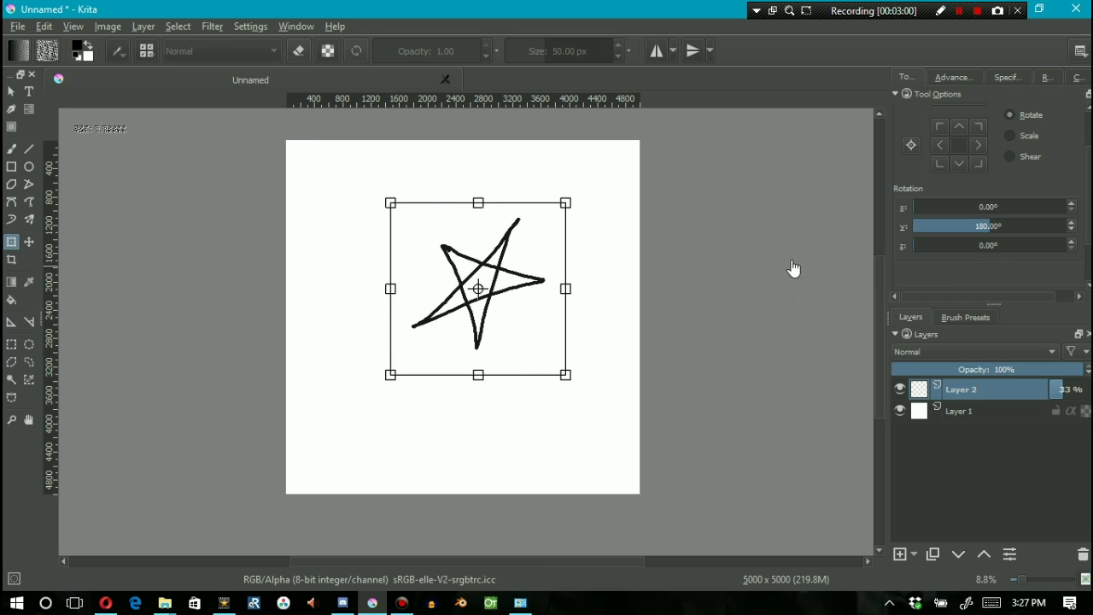
# - Confirm the star's 180° Y rotation and try rotating it about the Z axis, returning Z to 0°
pyautogui.press('Return')
pyautogui.moveTo(918, 245); pyautogui.dragTo(958, 249)
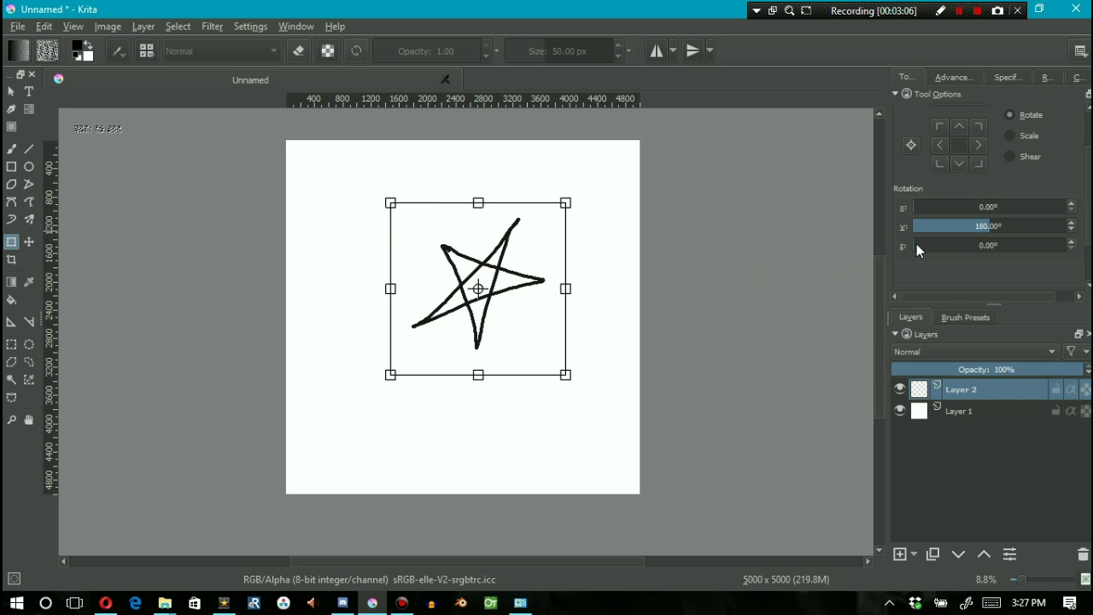
pyautogui.moveTo(916, 245); pyautogui.dragTo(891, 227)
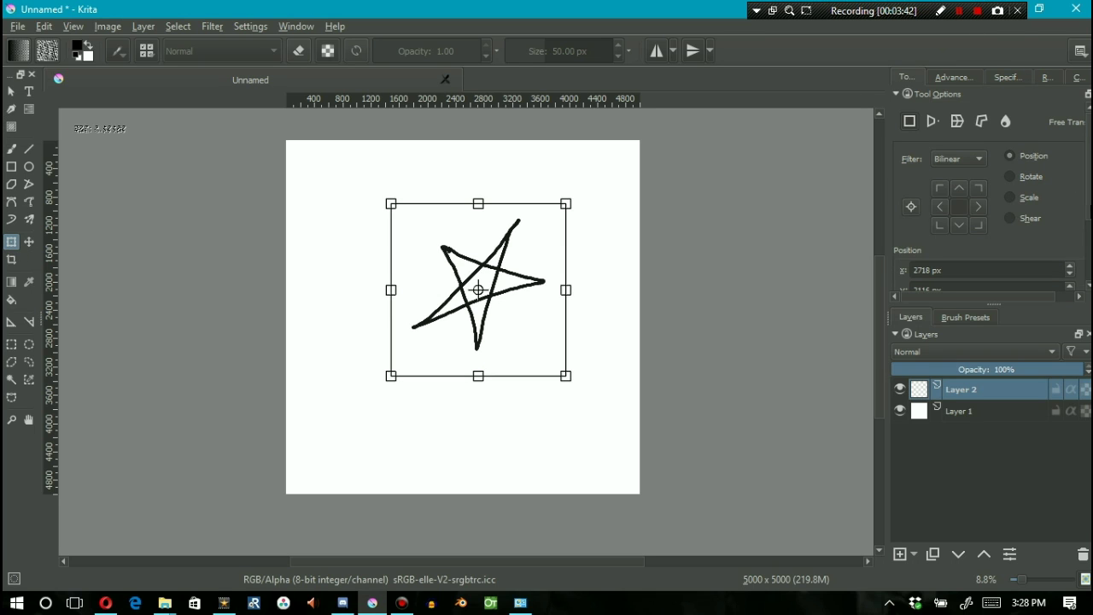
# - Look through the free transform options, from the position values to the mirror, rotate, reset and apply controls
pyautogui.scroll(-3, 990, 196)
pyautogui.scroll(1, 990, 197)
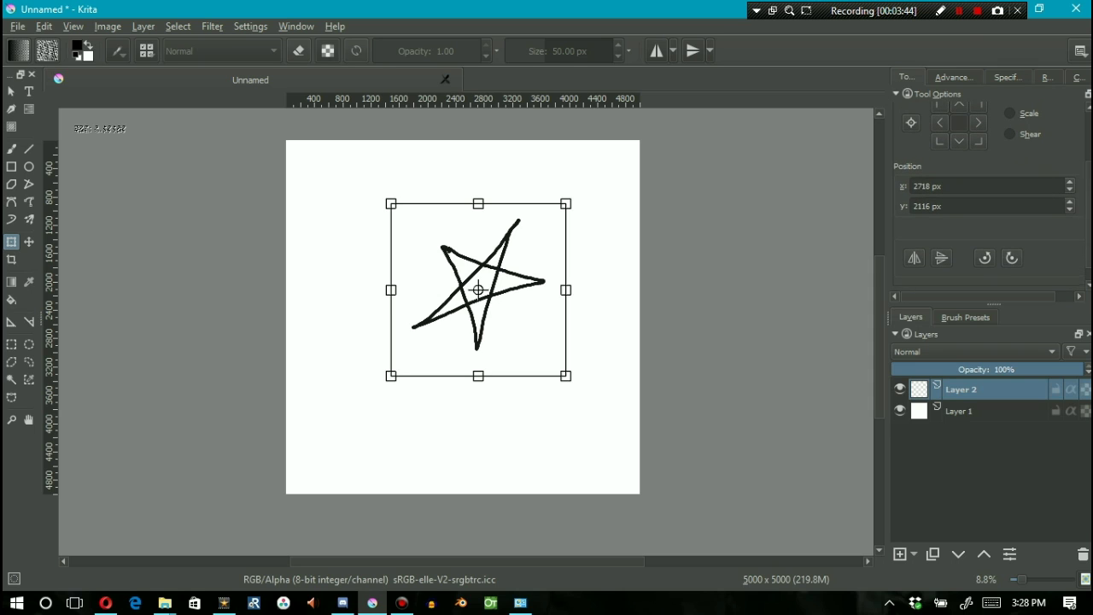
pyautogui.scroll(2, 990, 196)
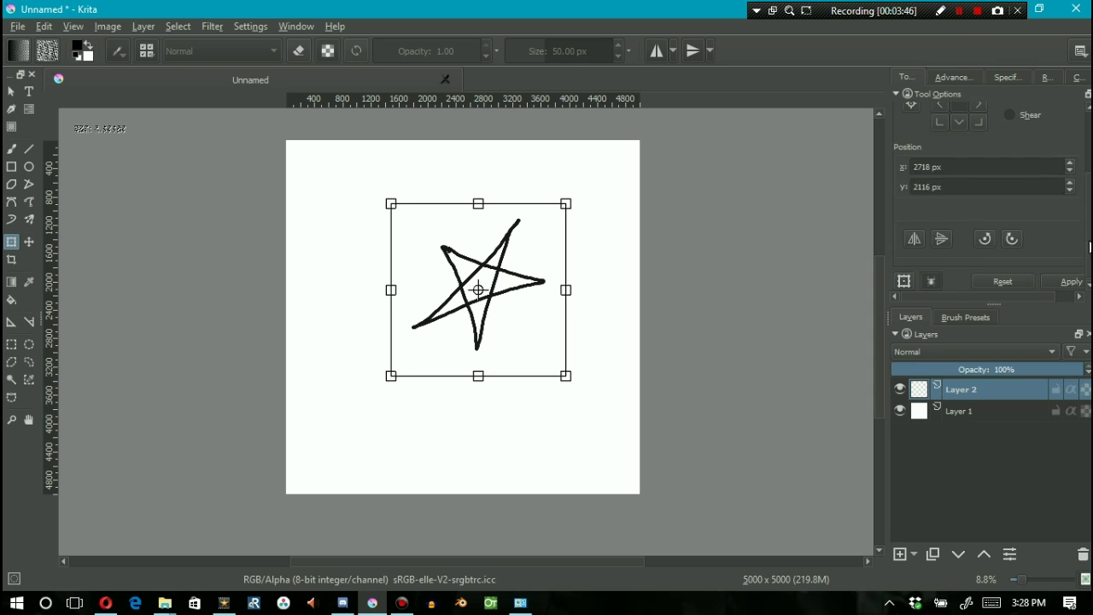
pyautogui.scroll(-1, 1089, 265)
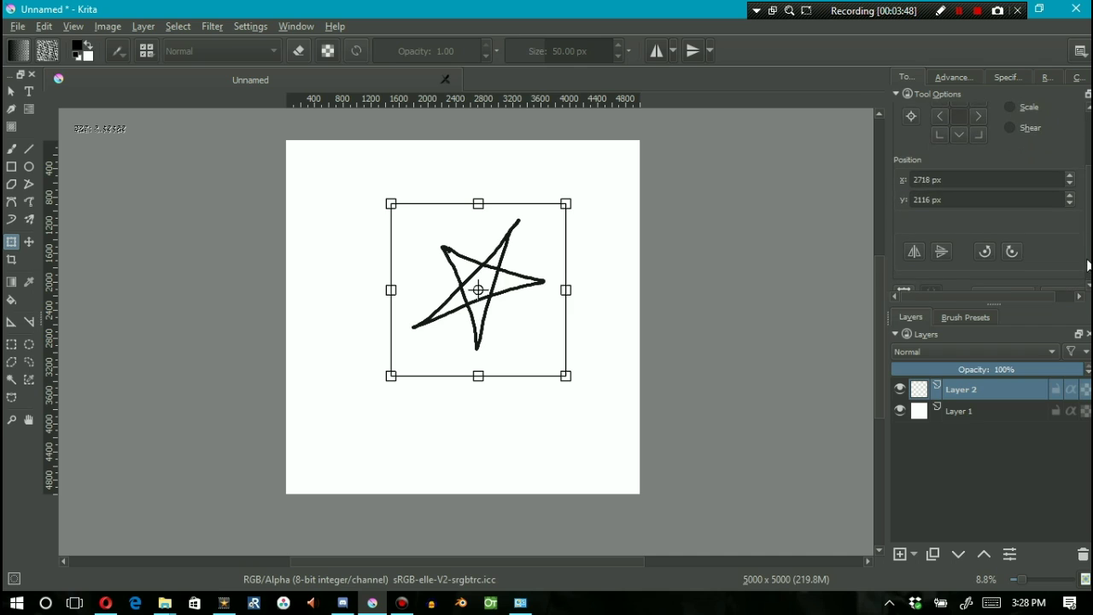
pyautogui.moveTo(1088, 265); pyautogui.dragTo(1086, 101)
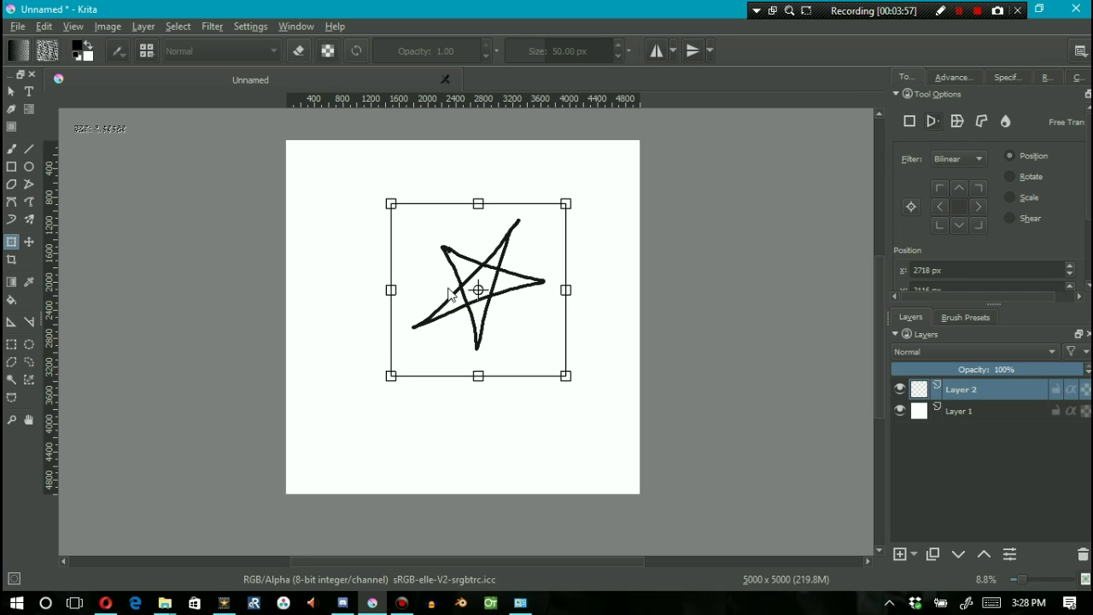
# - Try distorting the star in Perspective mode by moving its lower-left, upper-left and lower-right corners, then cancel the transform
pyautogui.moveTo(391, 376); pyautogui.dragTo(434, 450)
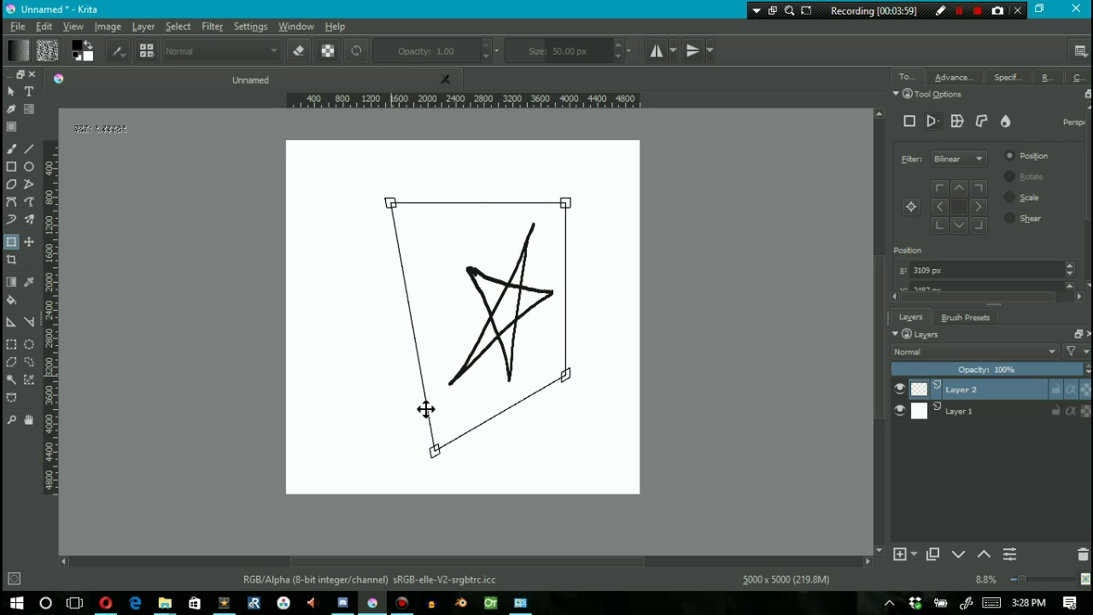
pyautogui.moveTo(402, 205); pyautogui.dragTo(446, 178)
pyautogui.moveTo(435, 454); pyautogui.dragTo(454, 476)
pyautogui.moveTo(565, 374); pyautogui.dragTo(552, 384)
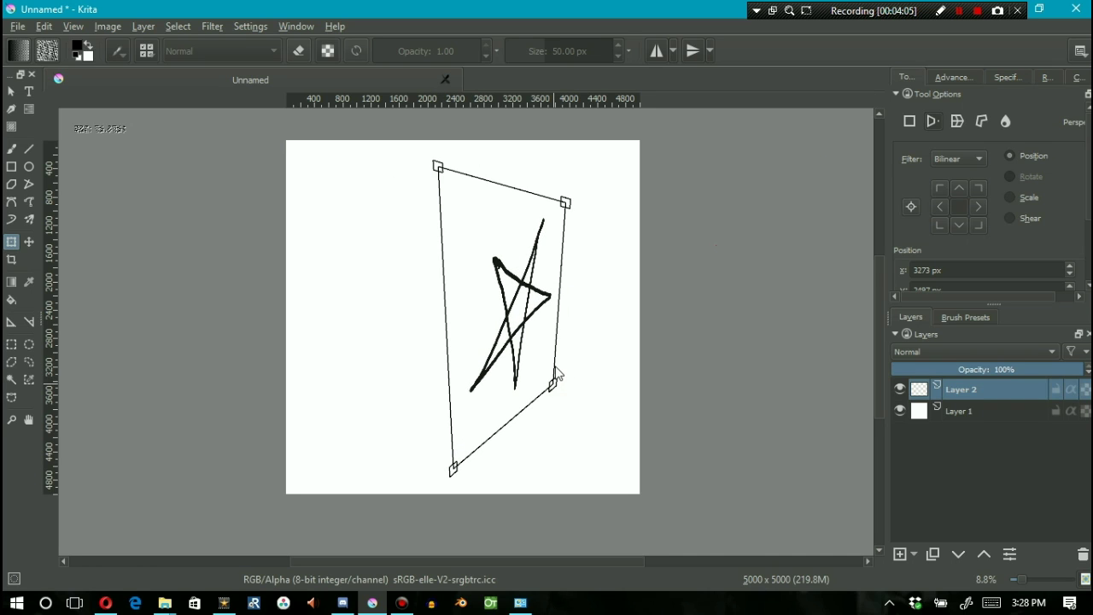
pyautogui.press('Escape')
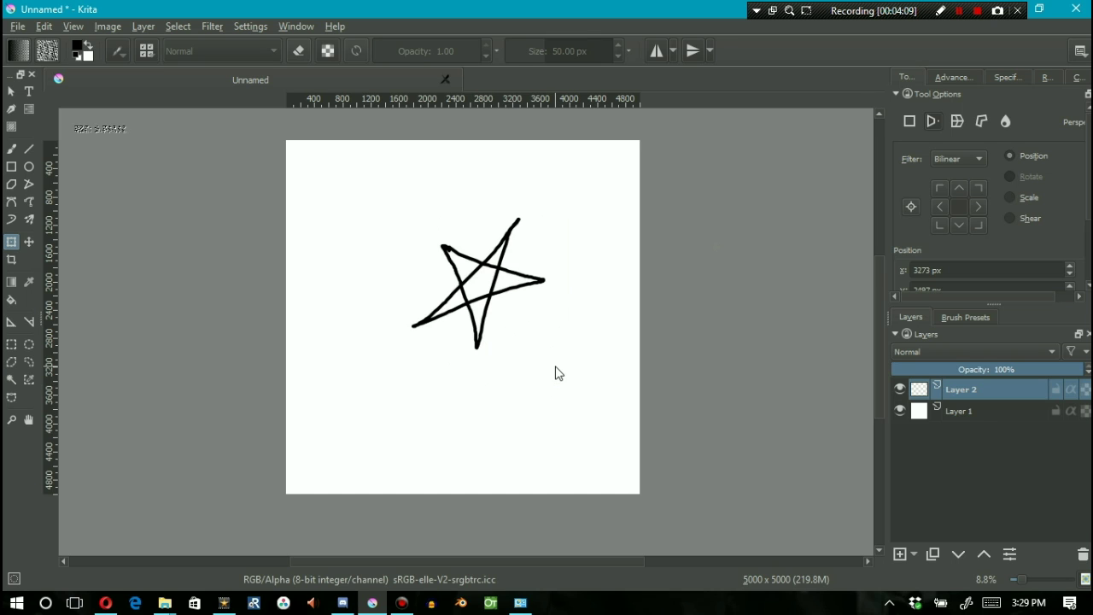
# - Restart the star's transform in Warp mode and pull its centre, right-middle and upper-right anchor points
pyautogui.click(476, 290)
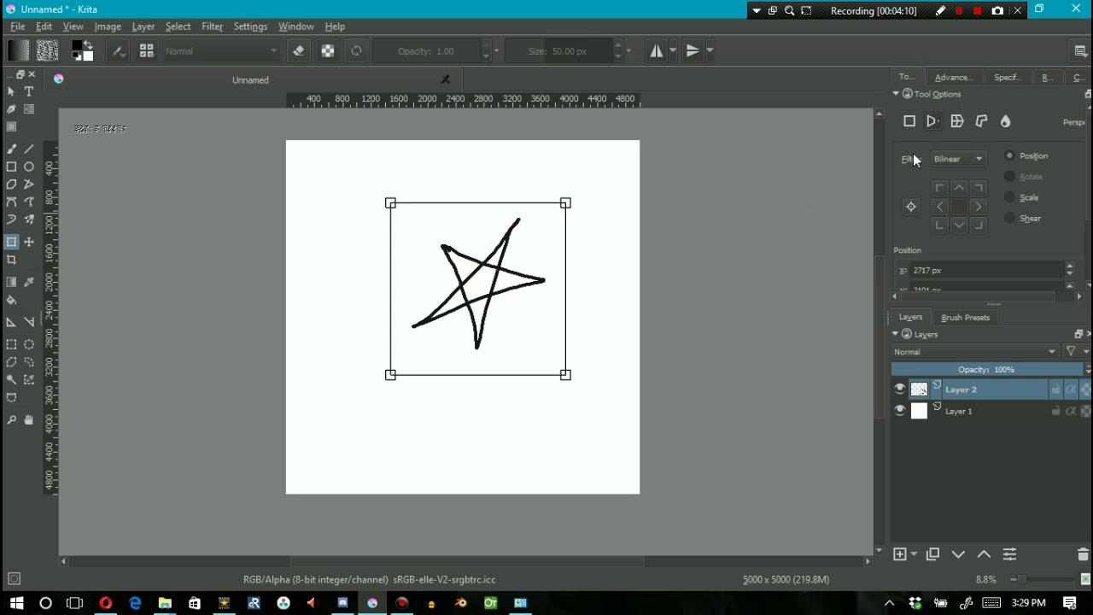
pyautogui.click(956, 122)
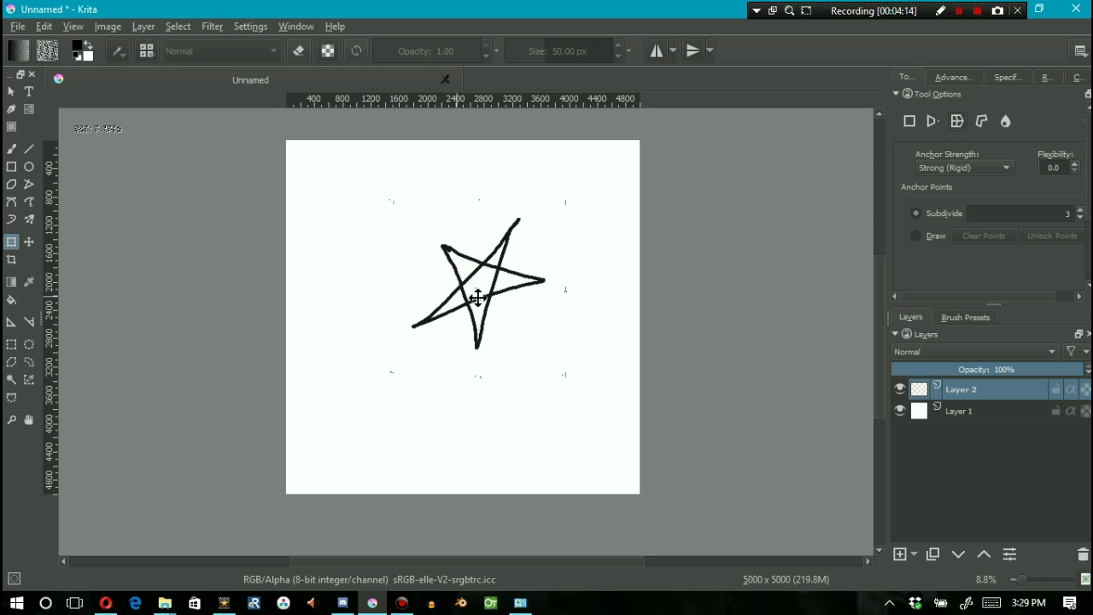
pyautogui.moveTo(487, 285)
pyautogui.mouseDown()
pyautogui.moveTo(465, 282)
pyautogui.moveTo(478, 298)
pyautogui.moveTo(488, 281)
pyautogui.mouseUp()
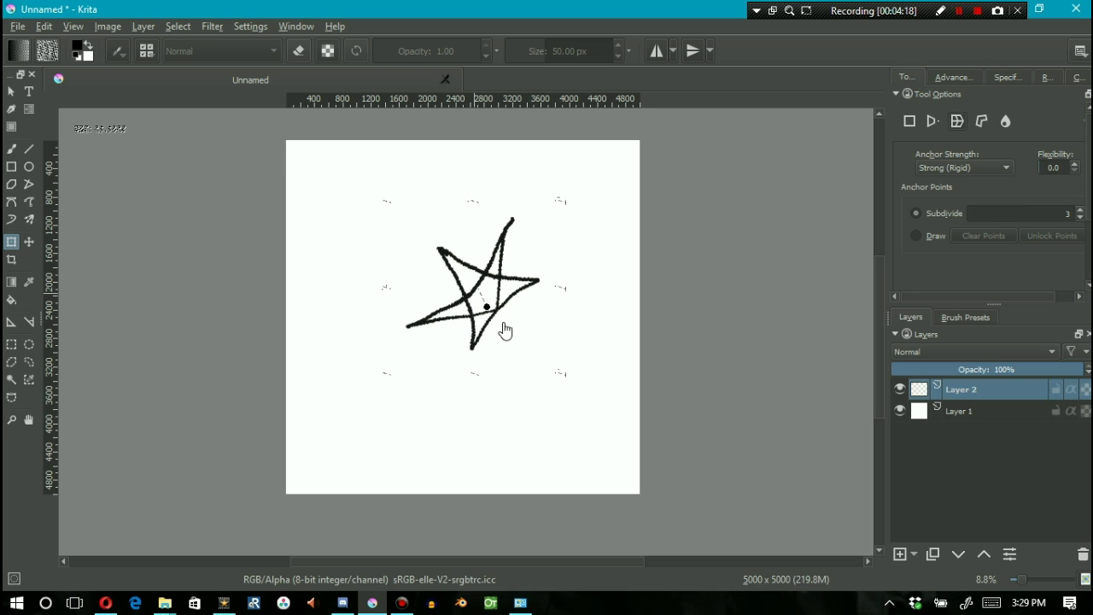
pyautogui.moveTo(504, 329); pyautogui.dragTo(589, 311)
pyautogui.moveTo(573, 224); pyautogui.dragTo(611, 214)
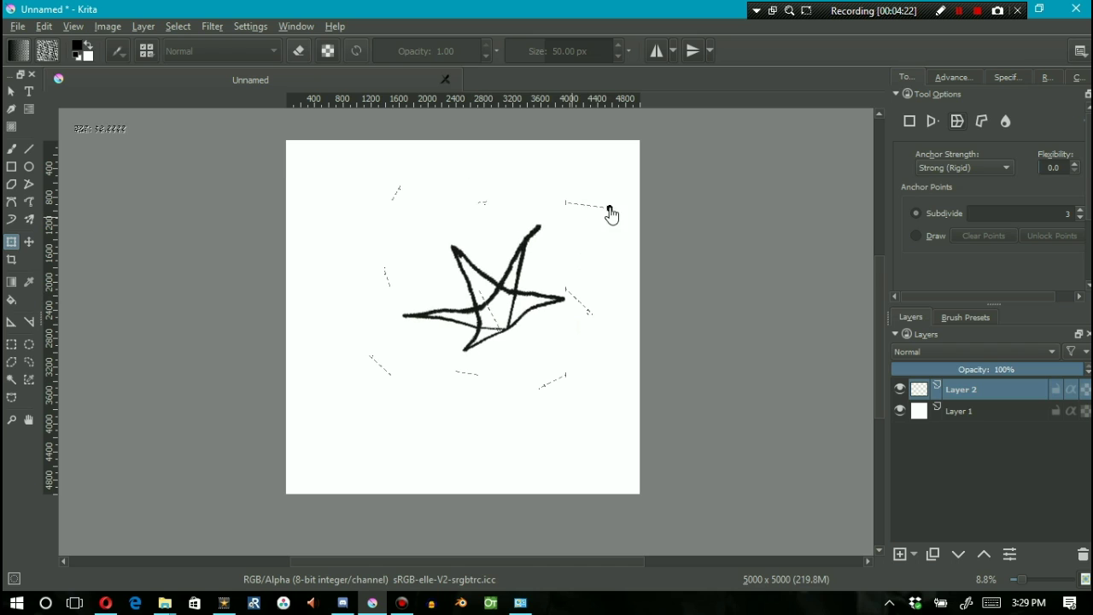
# - Pull the warp's top-middle anchor point down toward the star, apply the warp, then undo it
pyautogui.moveTo(481, 205); pyautogui.dragTo(501, 225)
pyautogui.hotkey('ctrl', 'z')
pyautogui.moveTo(482, 210)
pyautogui.mouseDown()
pyautogui.moveTo(490, 234)
pyautogui.moveTo(487, 218)
pyautogui.mouseUp()
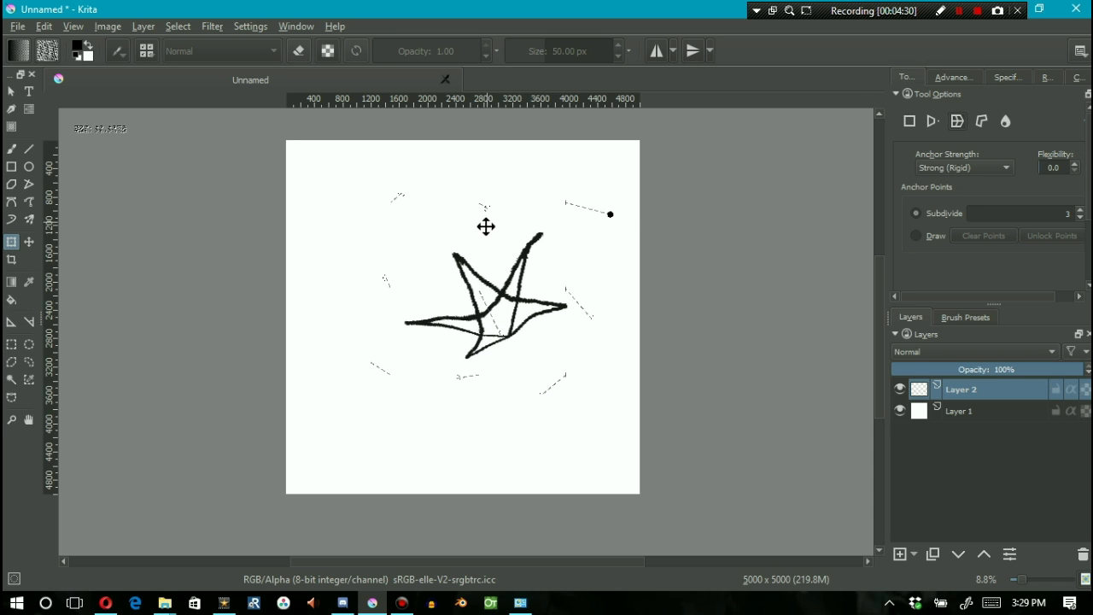
pyautogui.scroll(3, 484, 180)
pyautogui.scroll(1, 488, 158)
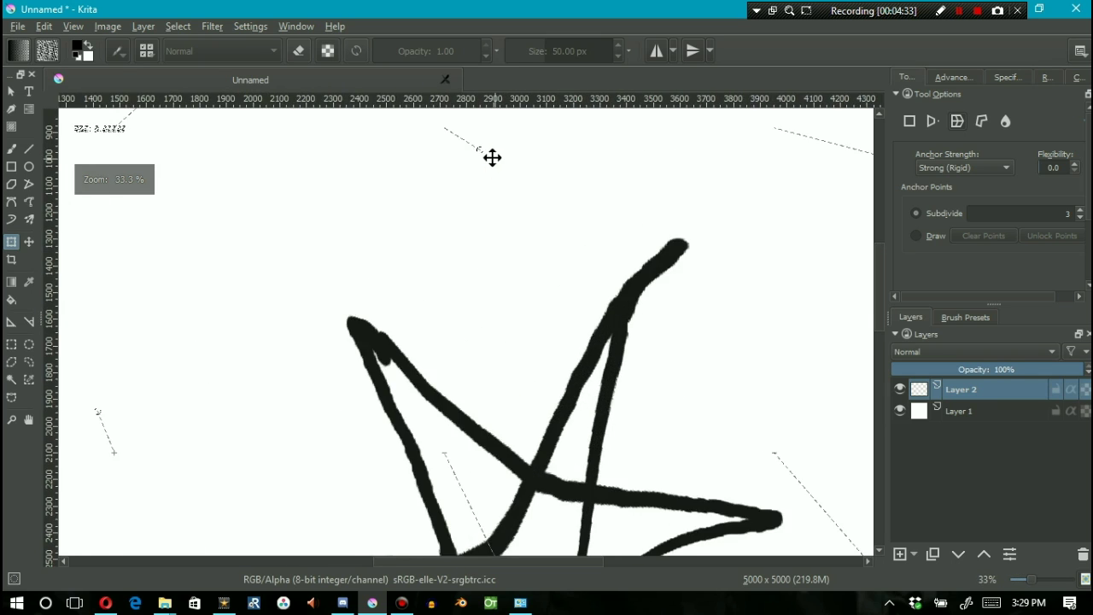
pyautogui.scroll(2, 492, 157)
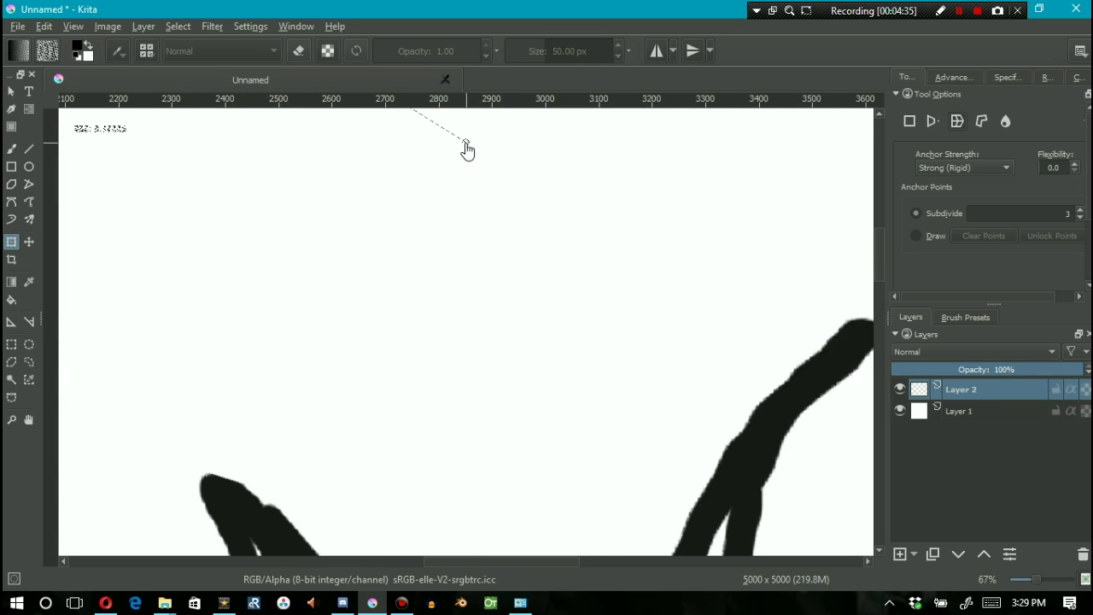
pyautogui.moveTo(481, 182)
pyautogui.mouseDown()
pyautogui.moveTo(476, 237)
pyautogui.moveTo(435, 264)
pyautogui.moveTo(456, 215)
pyautogui.mouseUp()
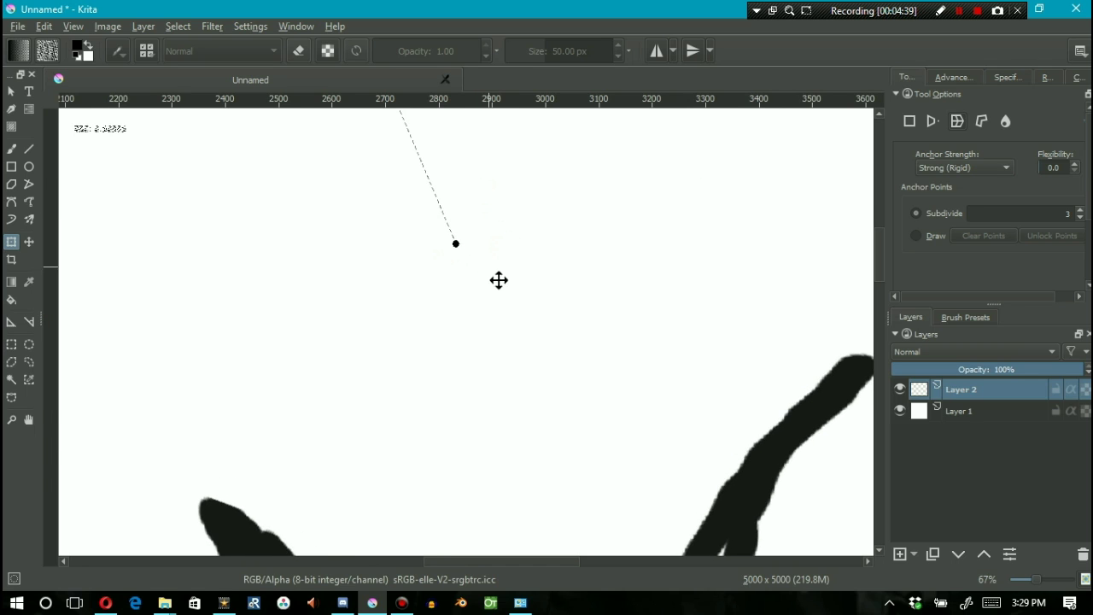
pyautogui.keyDown('ctrl'); pyautogui.scroll(-3, 493, 246); pyautogui.keyUp('ctrl')
pyautogui.scroll(-4, 489, 235)
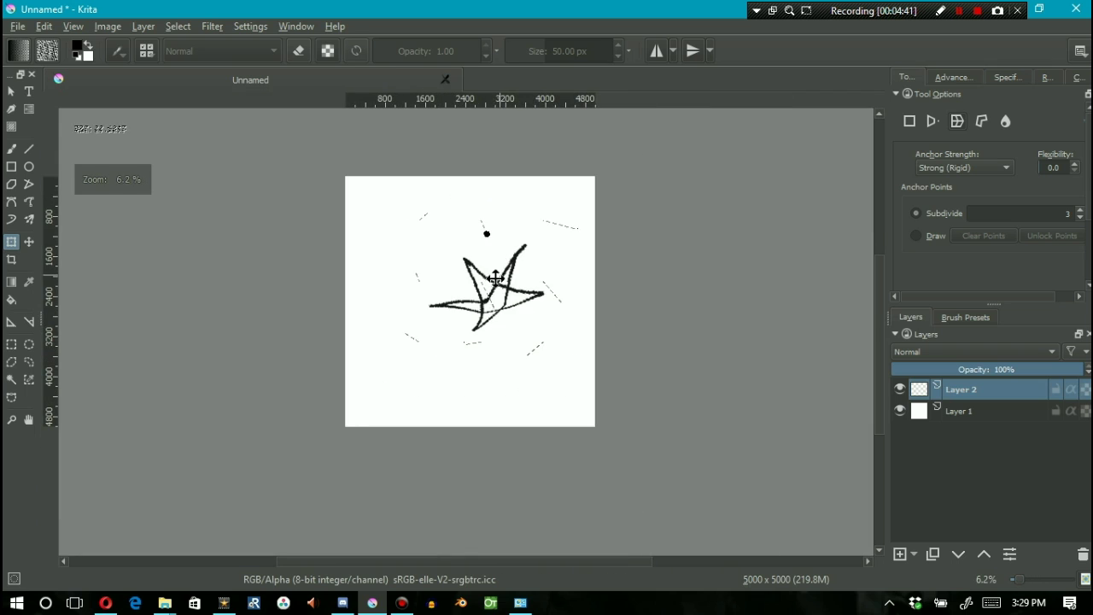
pyautogui.scroll(3, 485, 292)
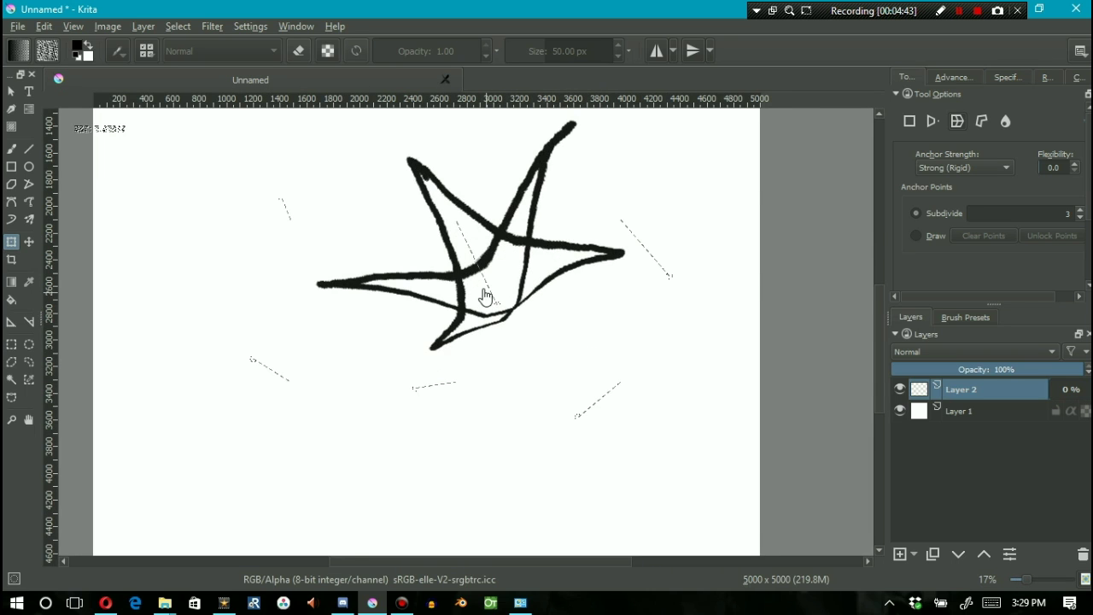
pyautogui.press('Return')
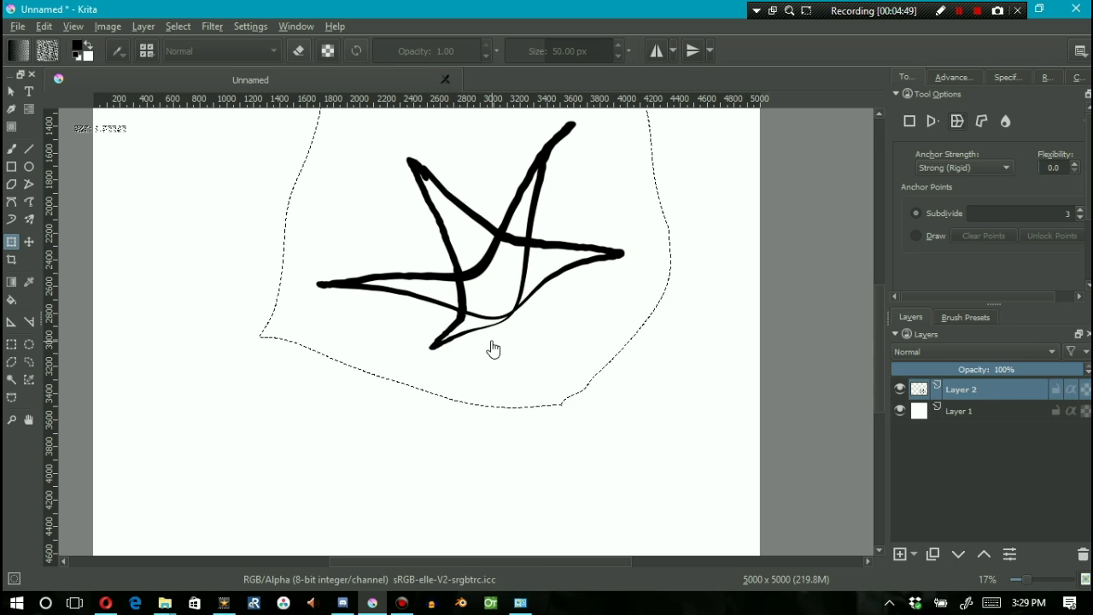
pyautogui.hotkey('ctrl', 'z')
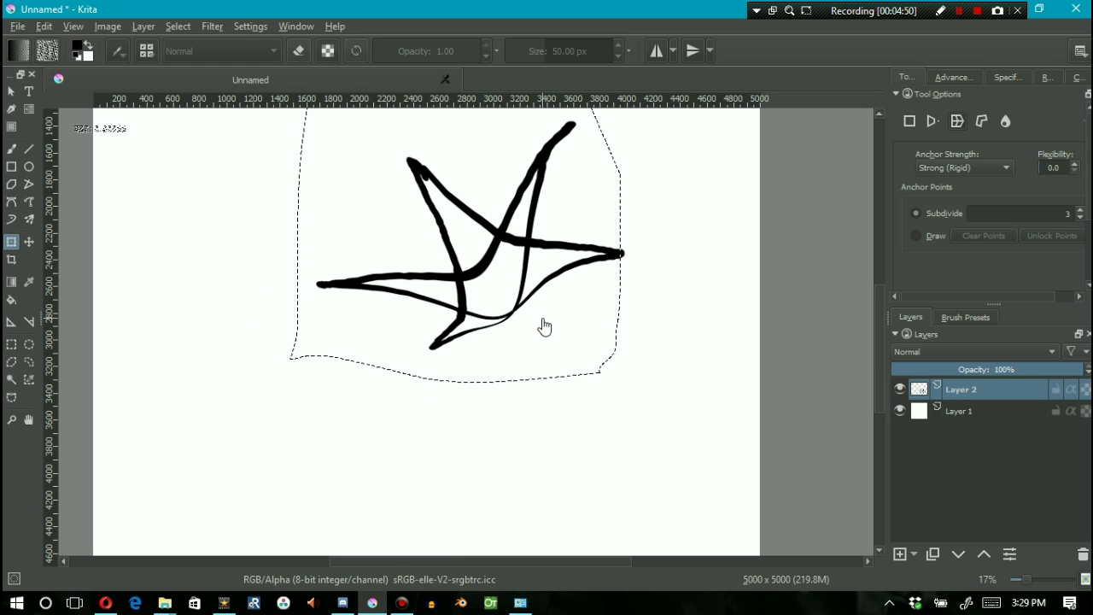
pyautogui.hotkey('ctrl', 'z')
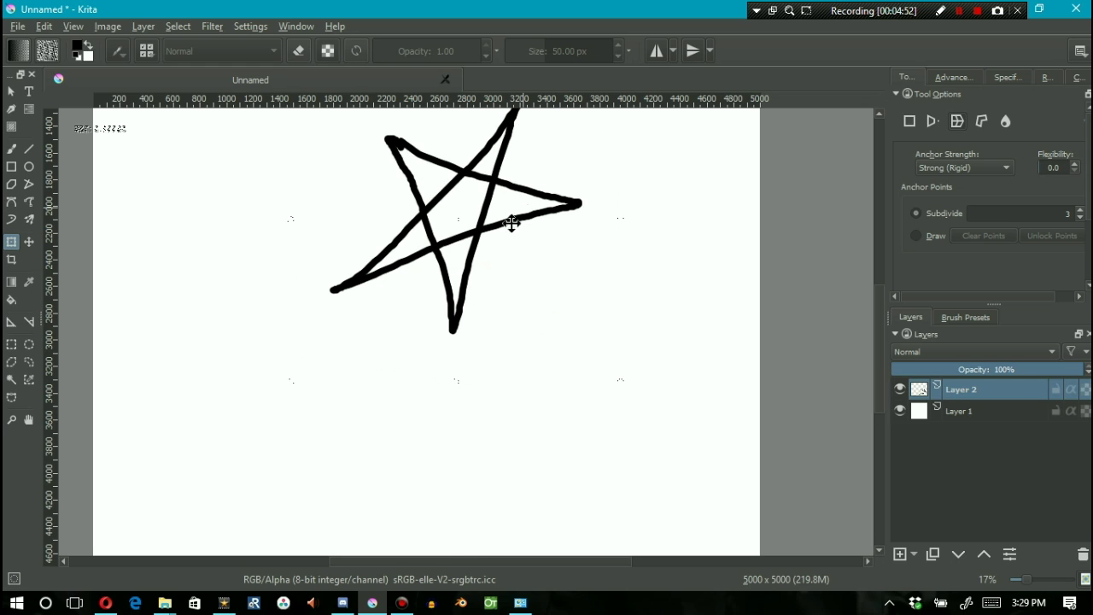
# - Set the warp's anchor point subdivision to 9, pull inner anchor points near the star's centre, and apply the warp
pyautogui.click(1079, 211)
pyautogui.click(1079, 210)
pyautogui.click(1079, 210)
pyautogui.click(1079, 210)
pyautogui.click(1080, 210)
pyautogui.click(1079, 210)
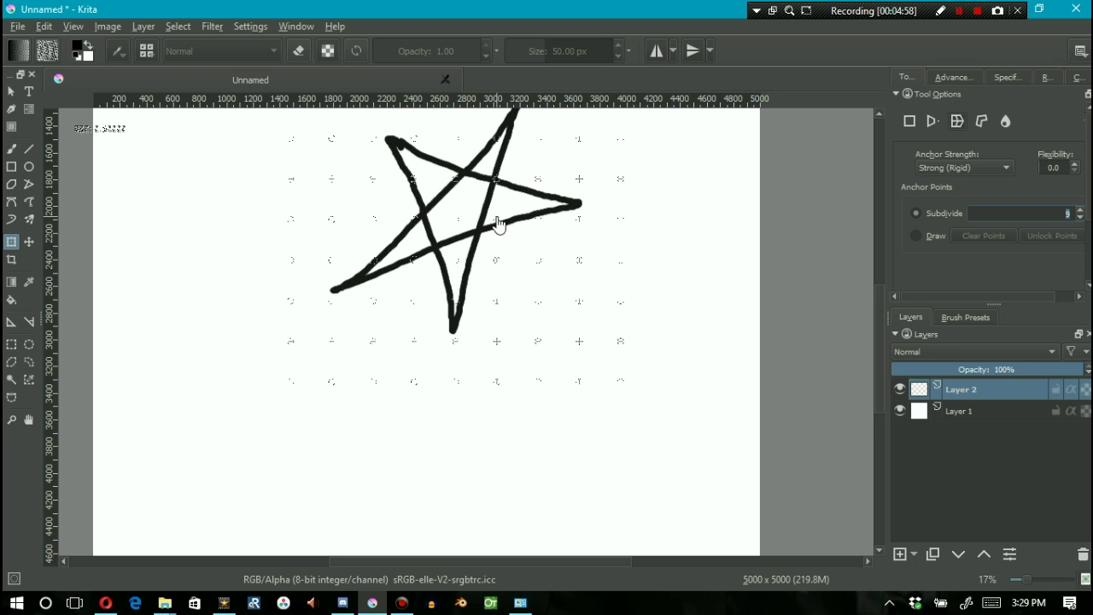
pyautogui.moveTo(495, 222)
pyautogui.mouseDown()
pyautogui.moveTo(513, 236)
pyautogui.moveTo(462, 227)
pyautogui.moveTo(514, 286)
pyautogui.moveTo(467, 280)
pyautogui.mouseUp()
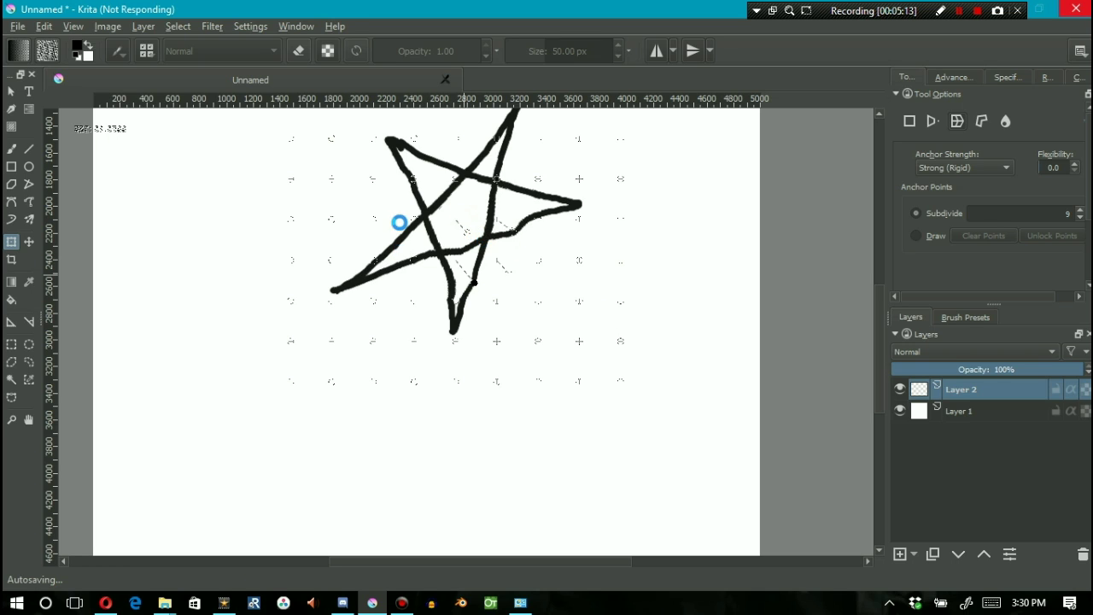
pyautogui.press('Return')
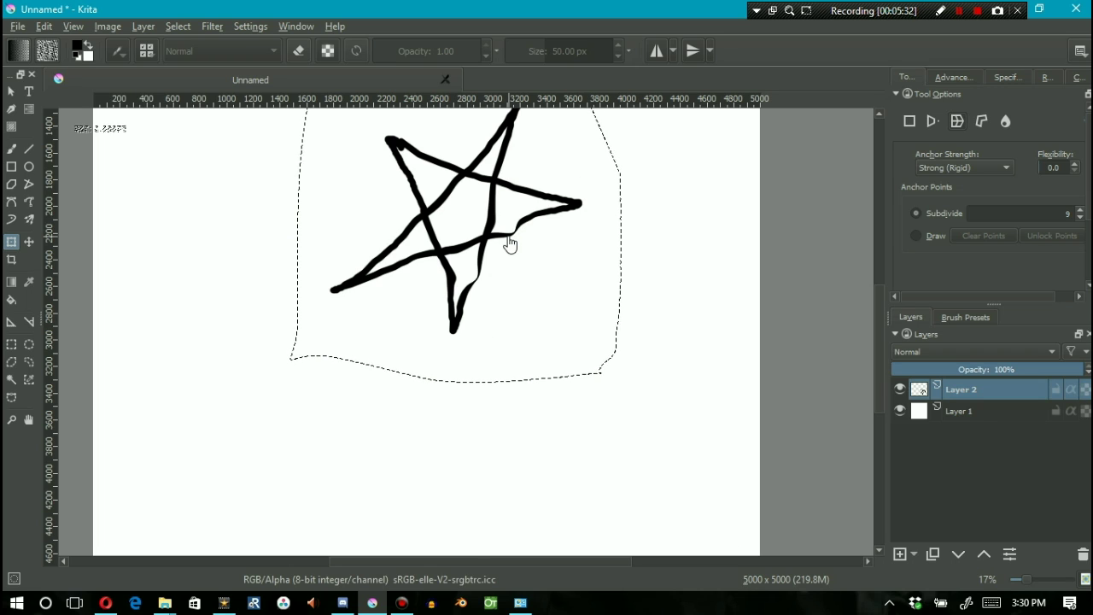
# - Undo the warp, the star's earlier transform, the drawn star and its selection until the canvas is empty
pyautogui.hotkey('ctrl', 'z')
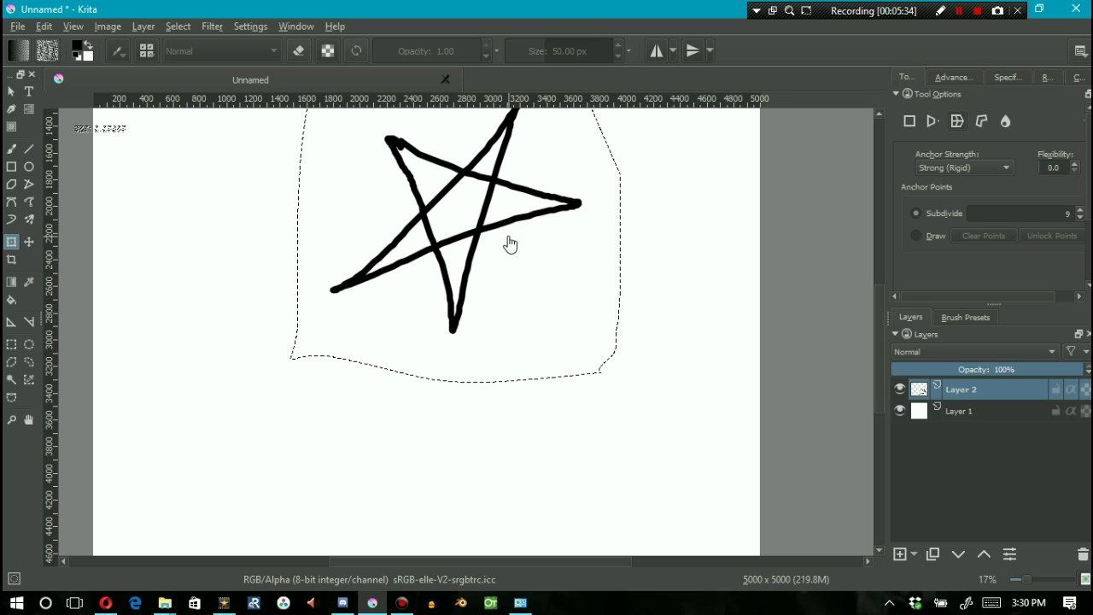
pyautogui.hotkey('ctrl', 'z')
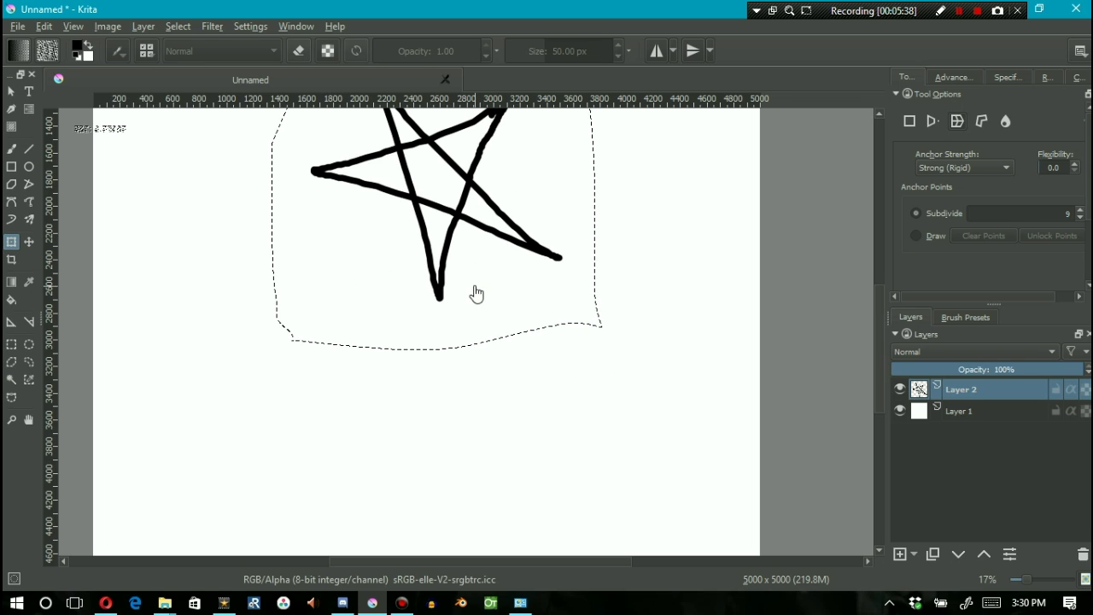
pyautogui.hotkey('ctrl', 'z')
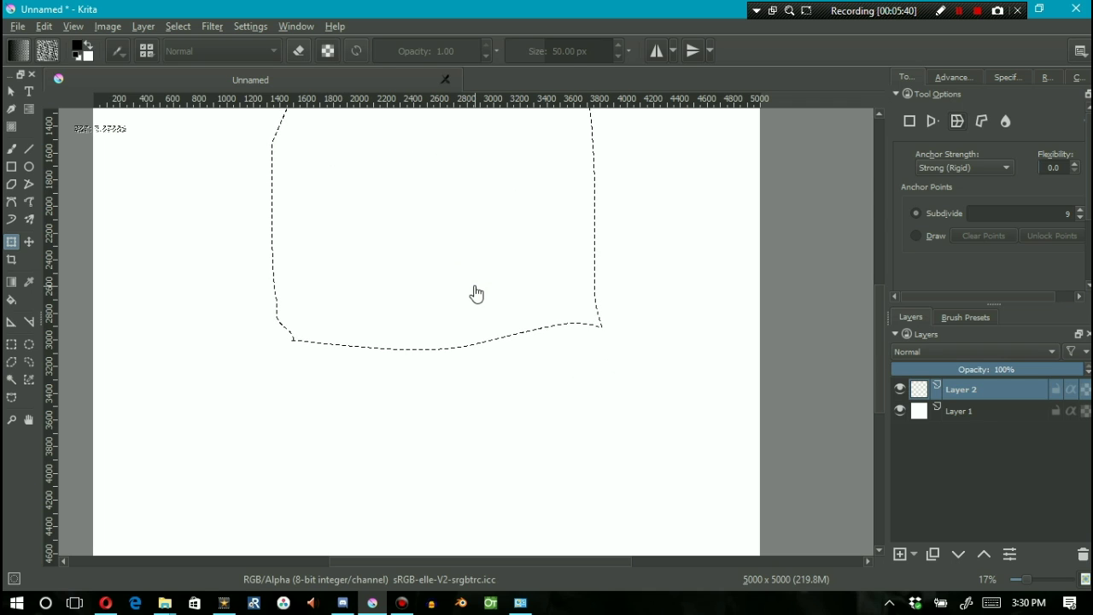
pyautogui.hotkey('ctrl', 'z')
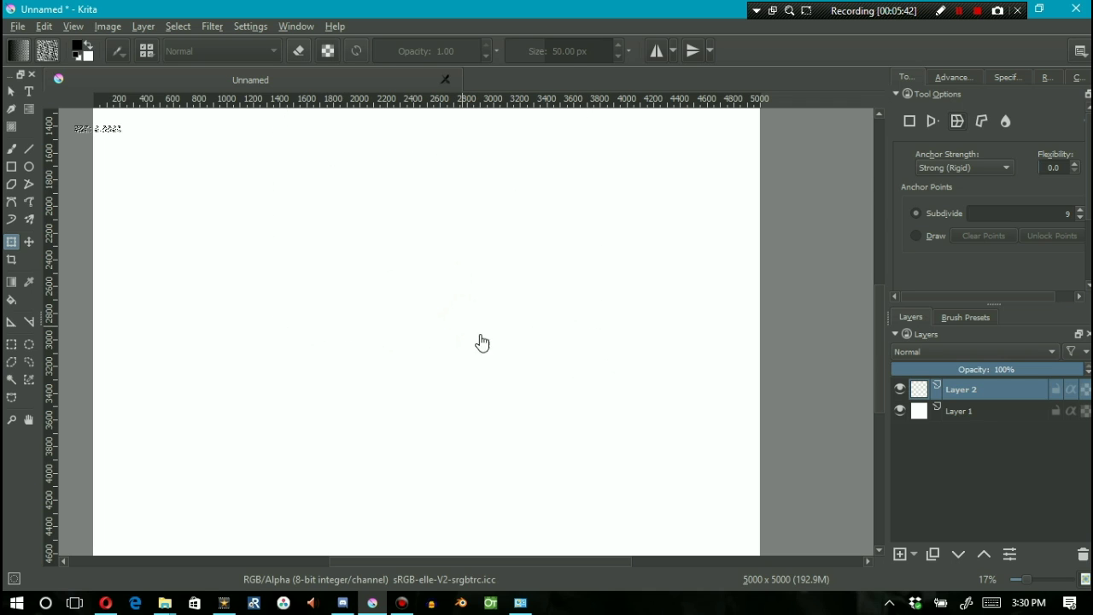
# - Brush the star's first three strokes in black, each on its own layer: Layer 2 and two new paint layers above it
pyautogui.press('b')
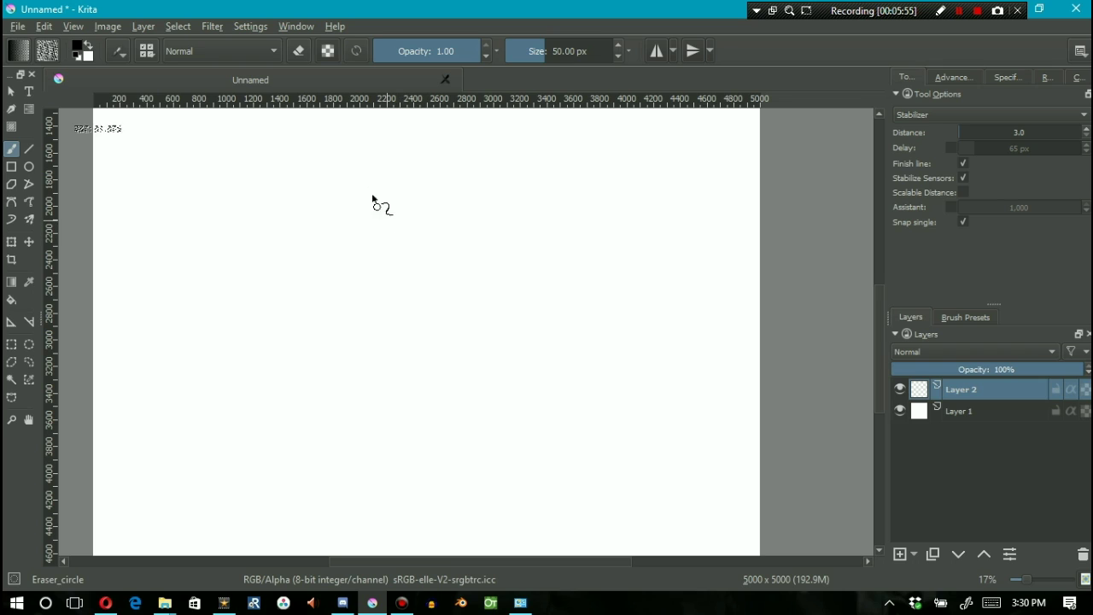
pyautogui.moveTo(370, 188); pyautogui.dragTo(539, 431)
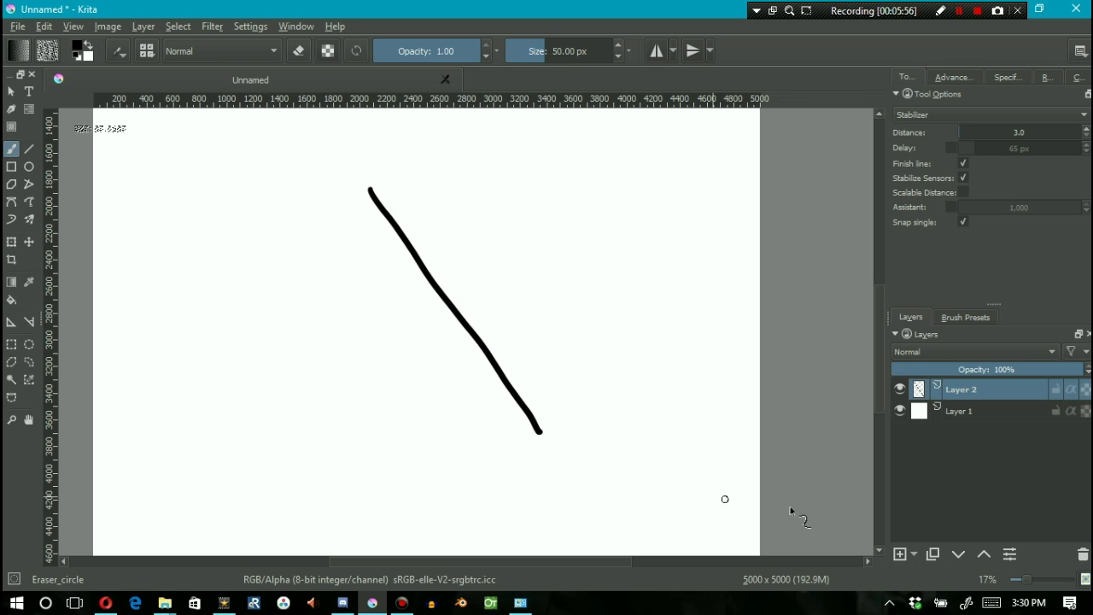
pyautogui.click(899, 553)
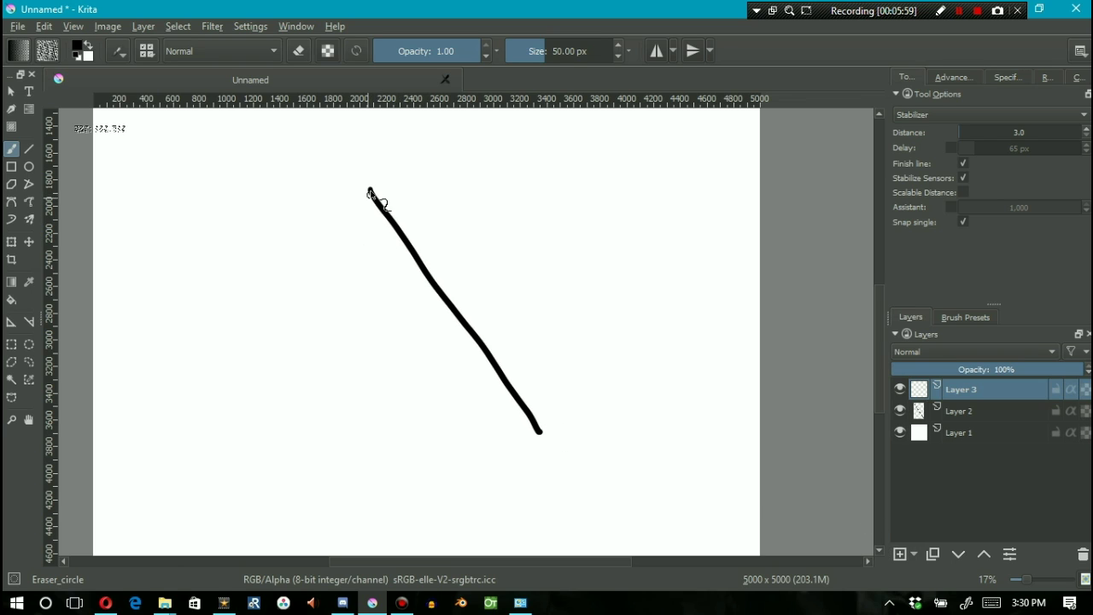
pyautogui.moveTo(368, 189); pyautogui.dragTo(284, 458)
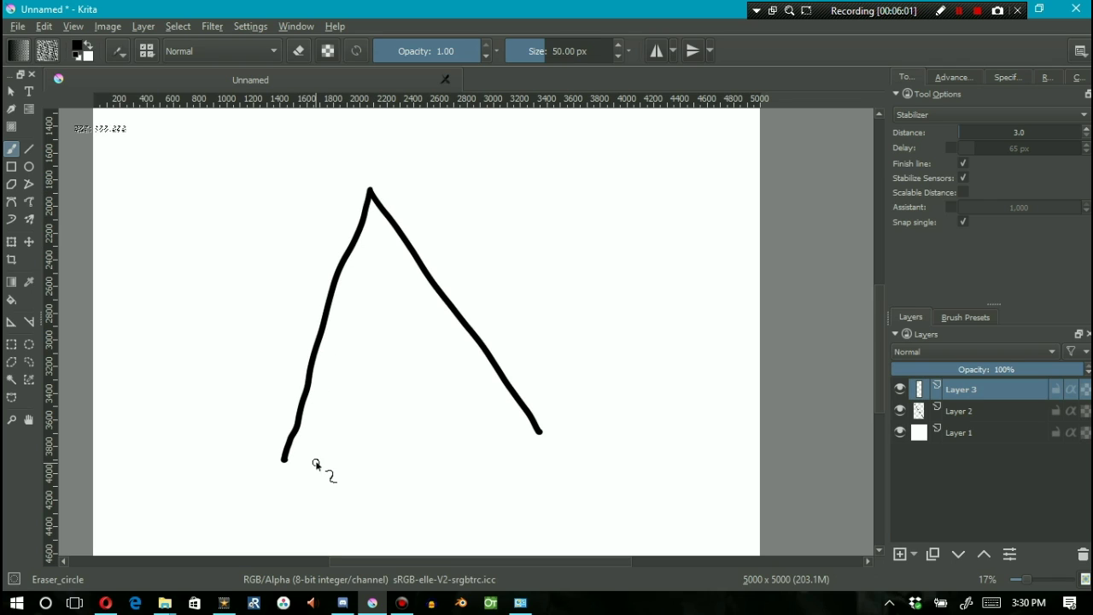
pyautogui.click(899, 554)
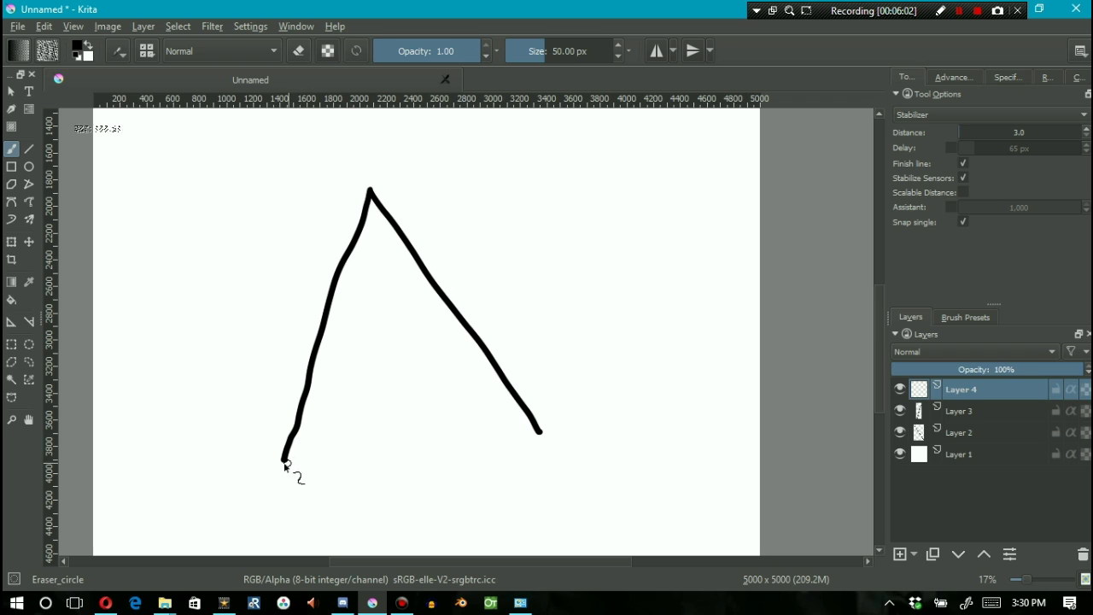
pyautogui.moveTo(285, 458)
pyautogui.mouseDown()
pyautogui.moveTo(404, 387)
pyautogui.moveTo(536, 276)
pyautogui.mouseUp()
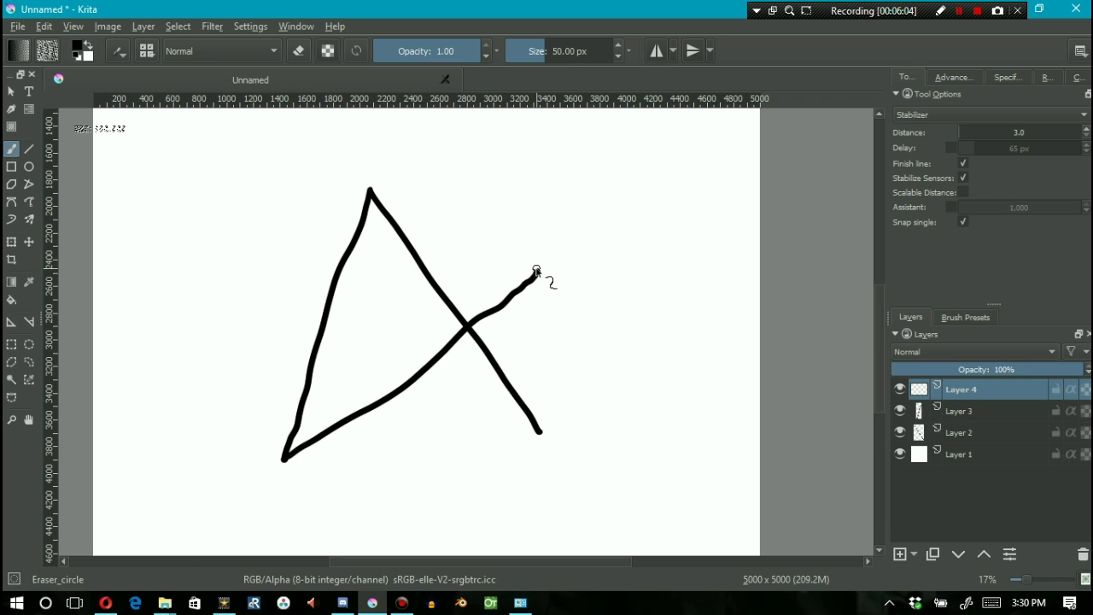
# - Add two more paint layers and brush one stroke on each to complete the five-pointed star
pyautogui.click(899, 553)
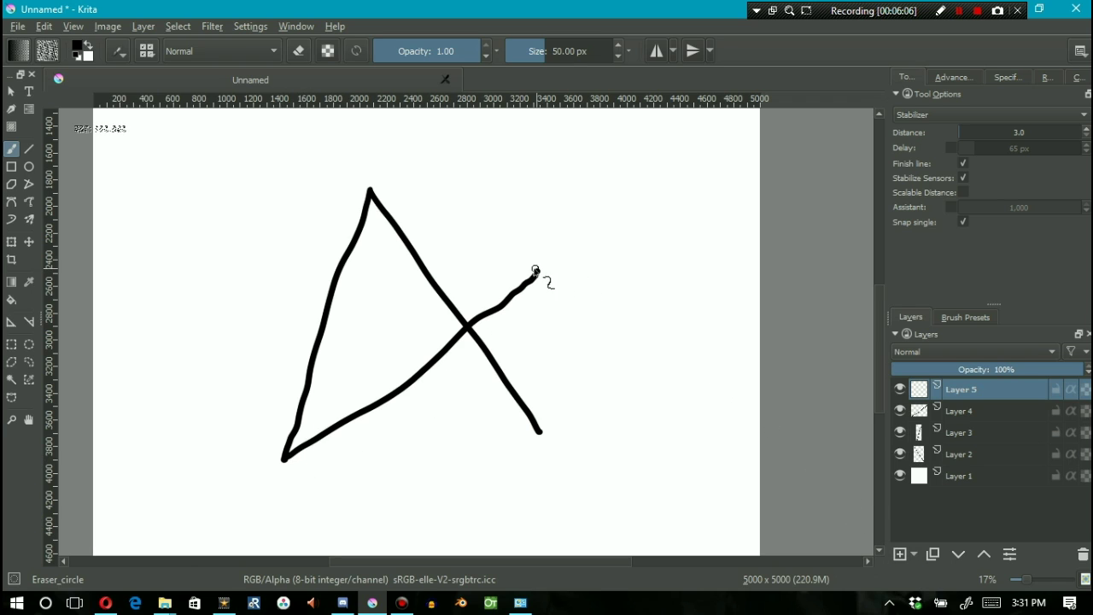
pyautogui.moveTo(536, 272)
pyautogui.mouseDown()
pyautogui.moveTo(217, 313)
pyautogui.moveTo(446, 399)
pyautogui.mouseUp()
pyautogui.click(899, 553)
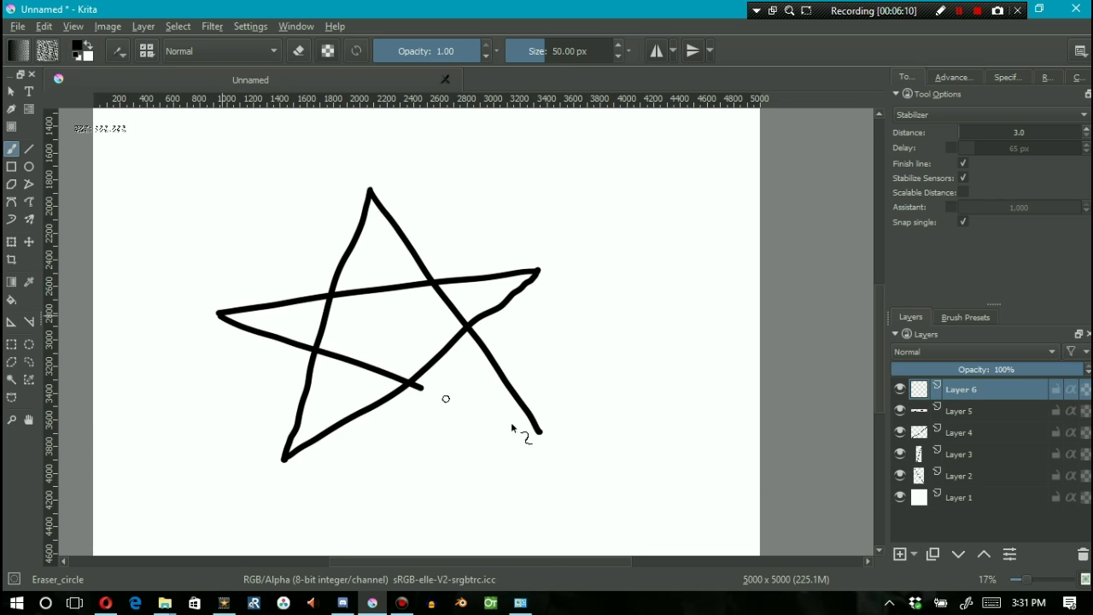
pyautogui.moveTo(511, 427); pyautogui.dragTo(535, 432)
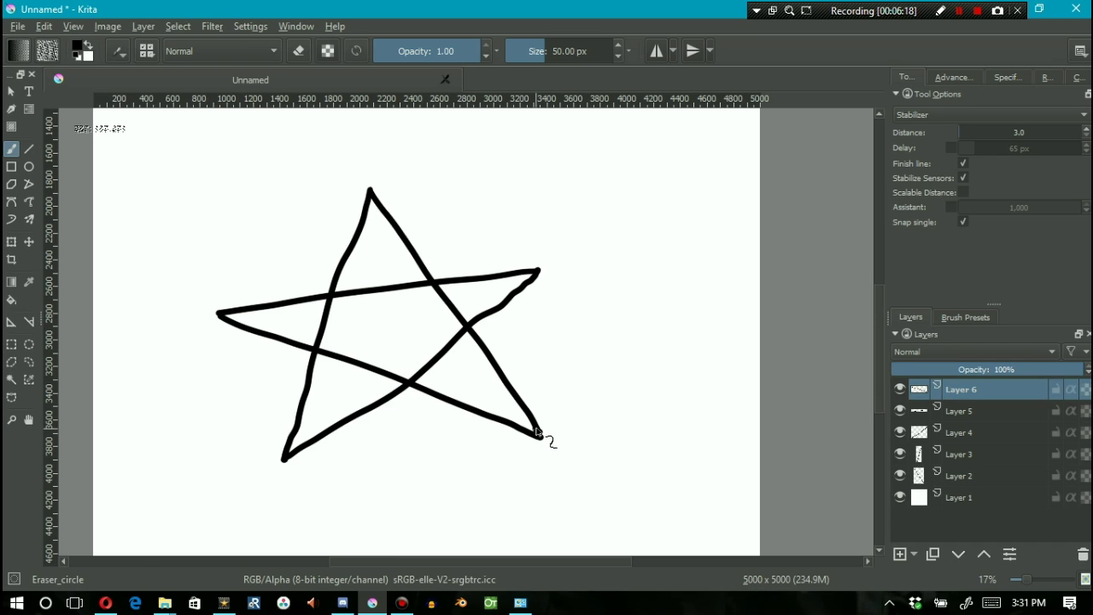
# - Outline the whole star with a freehand selection, redrawing the loop so it encloses every point
pyautogui.click(28, 361)
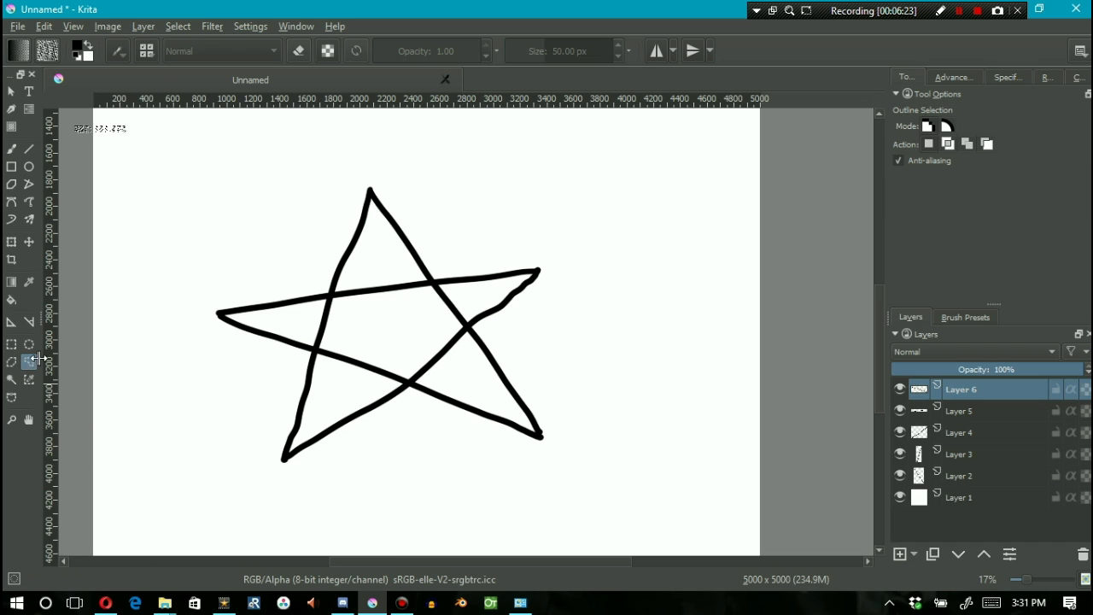
pyautogui.moveTo(422, 212)
pyautogui.mouseDown()
pyautogui.moveTo(273, 146)
pyautogui.moveTo(555, 502)
pyautogui.moveTo(333, 199)
pyautogui.mouseUp()
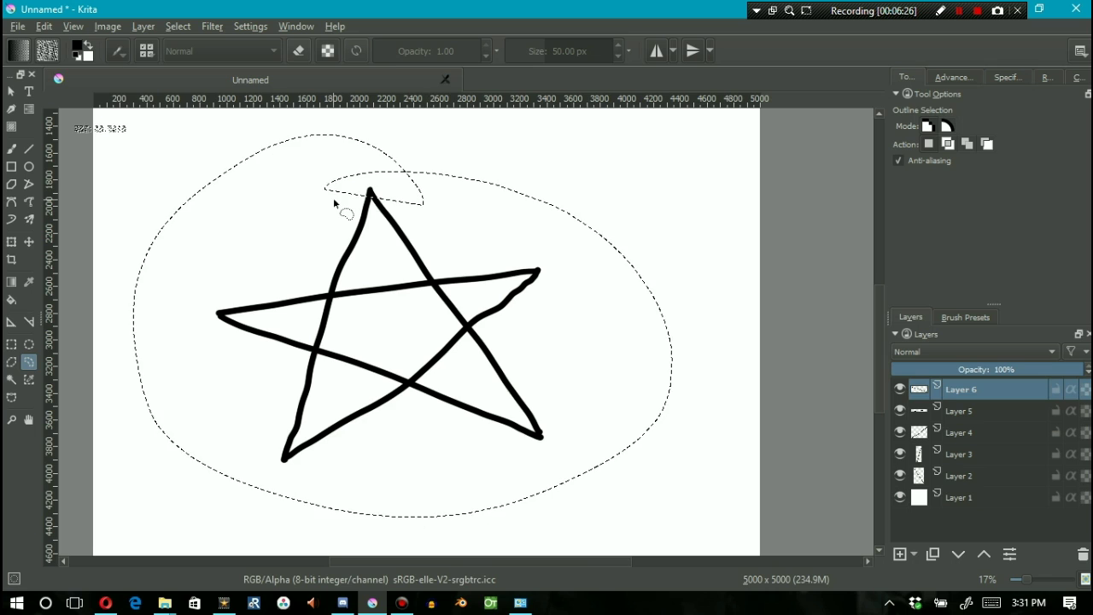
pyautogui.moveTo(389, 224)
pyautogui.mouseDown()
pyautogui.moveTo(541, 214)
pyautogui.moveTo(231, 231)
pyautogui.moveTo(248, 222)
pyautogui.mouseUp()
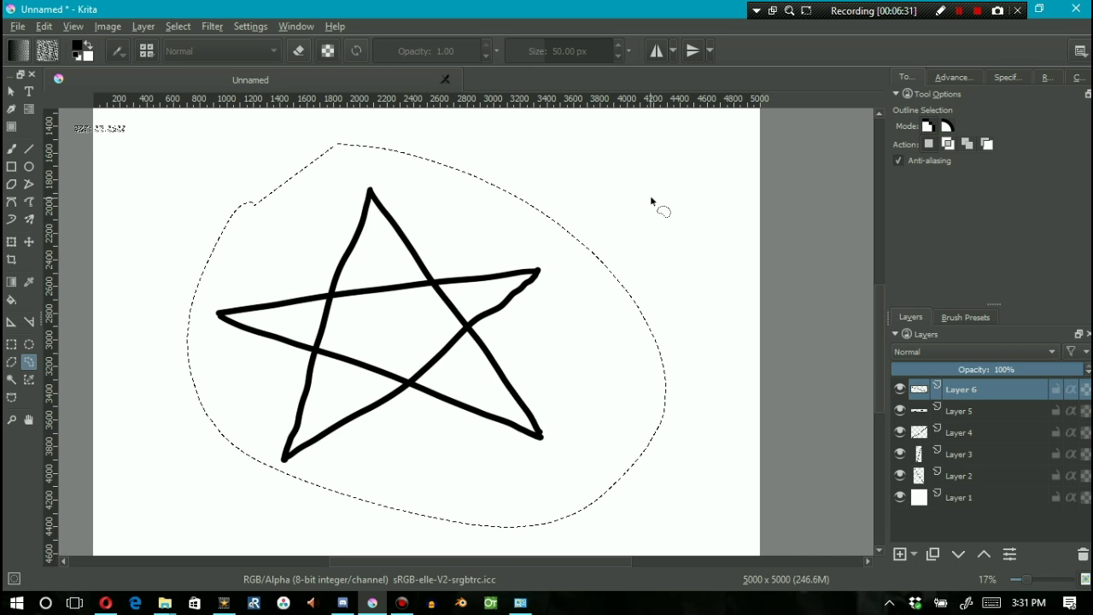
# - Try to move the selected star with a free transform while only Layer 6 is active, and cancel the move
pyautogui.hotkey('ctrl', 't')
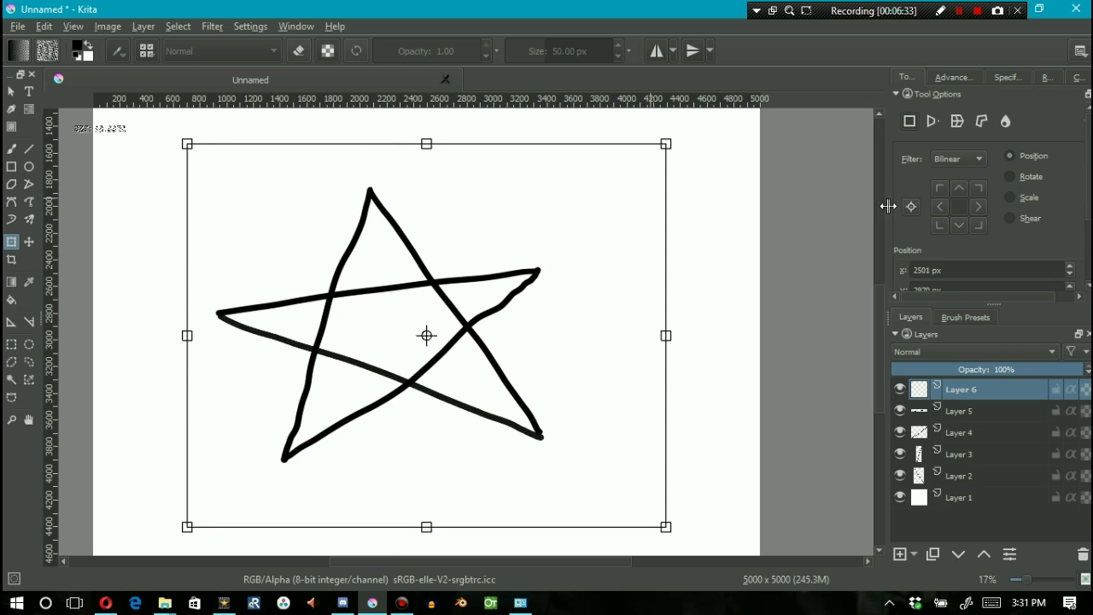
pyautogui.moveTo(426, 276); pyautogui.dragTo(490, 244)
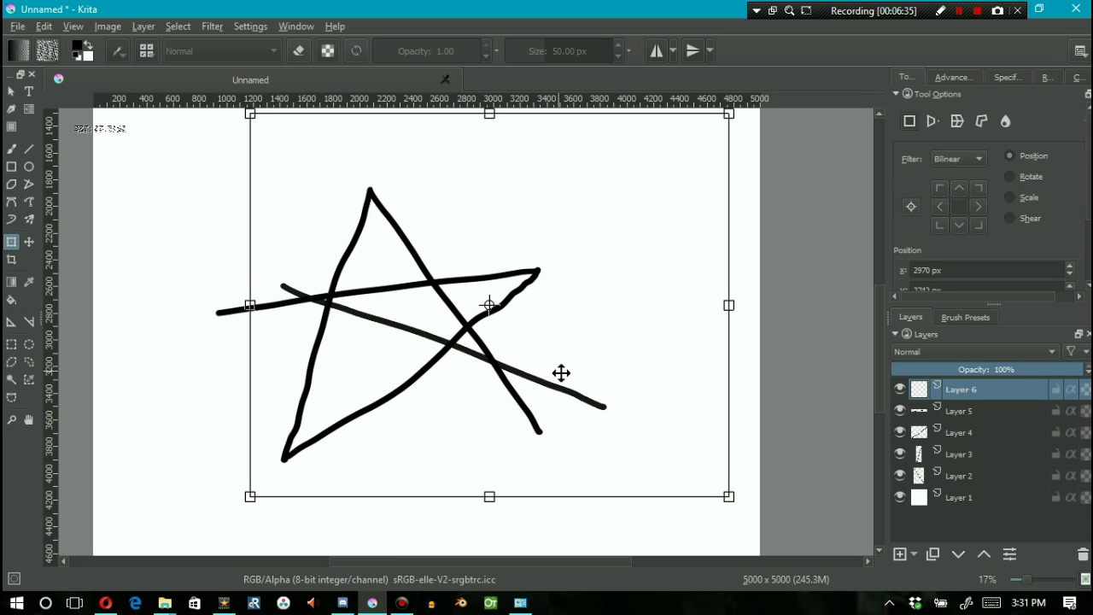
pyautogui.press('Escape')
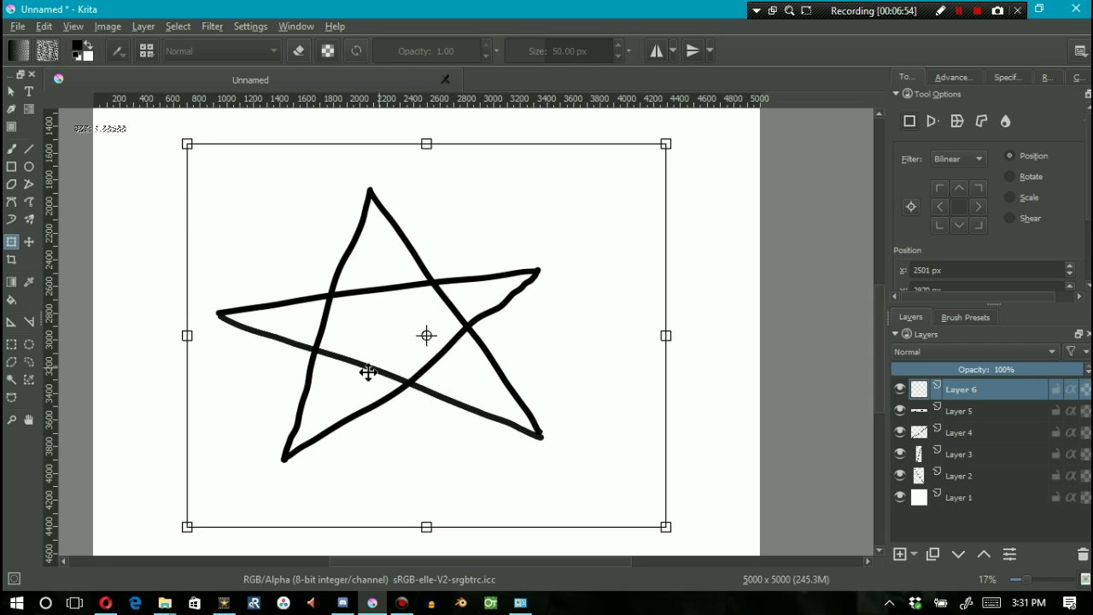
# - Try to warp the star by its centre and lower-left anchor points with only Layer 6 active, and cancel the warp
pyautogui.click(957, 121)
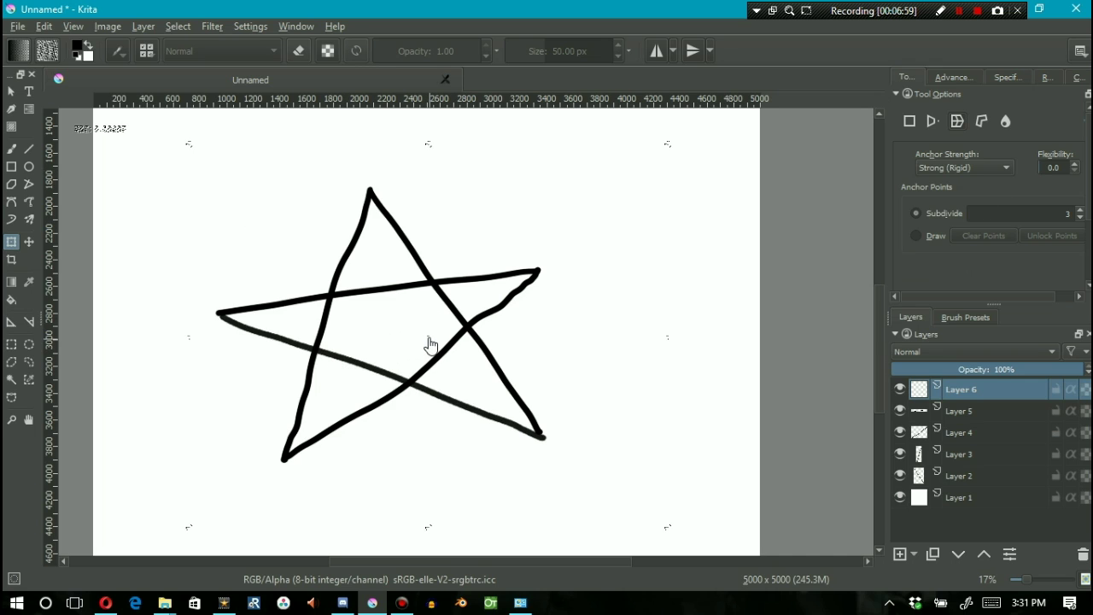
pyautogui.moveTo(428, 339); pyautogui.dragTo(405, 376)
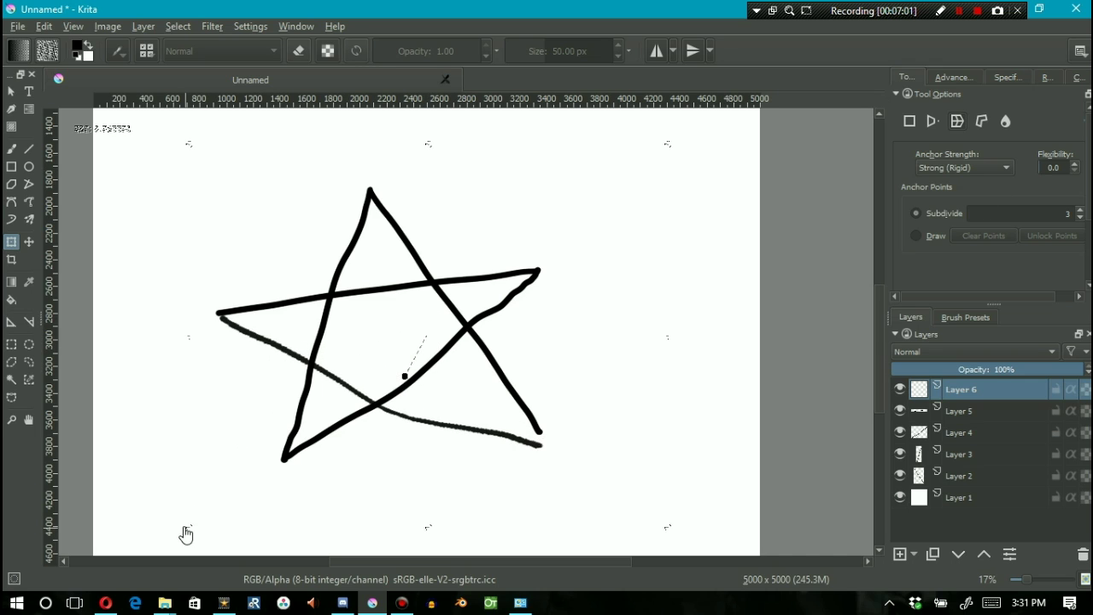
pyautogui.moveTo(201, 519); pyautogui.dragTo(284, 447)
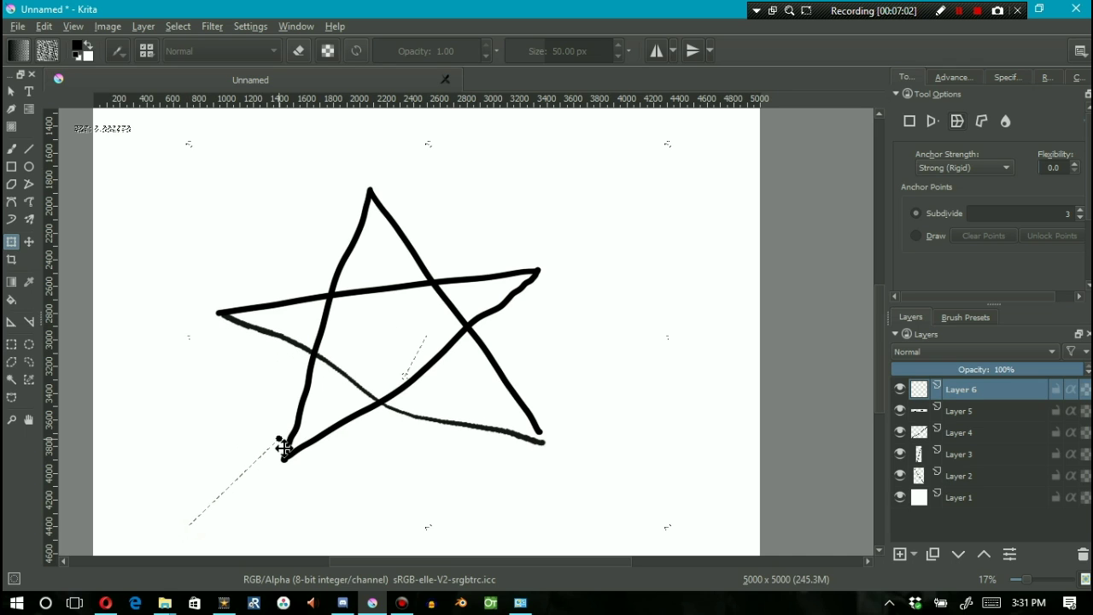
pyautogui.press('Escape')
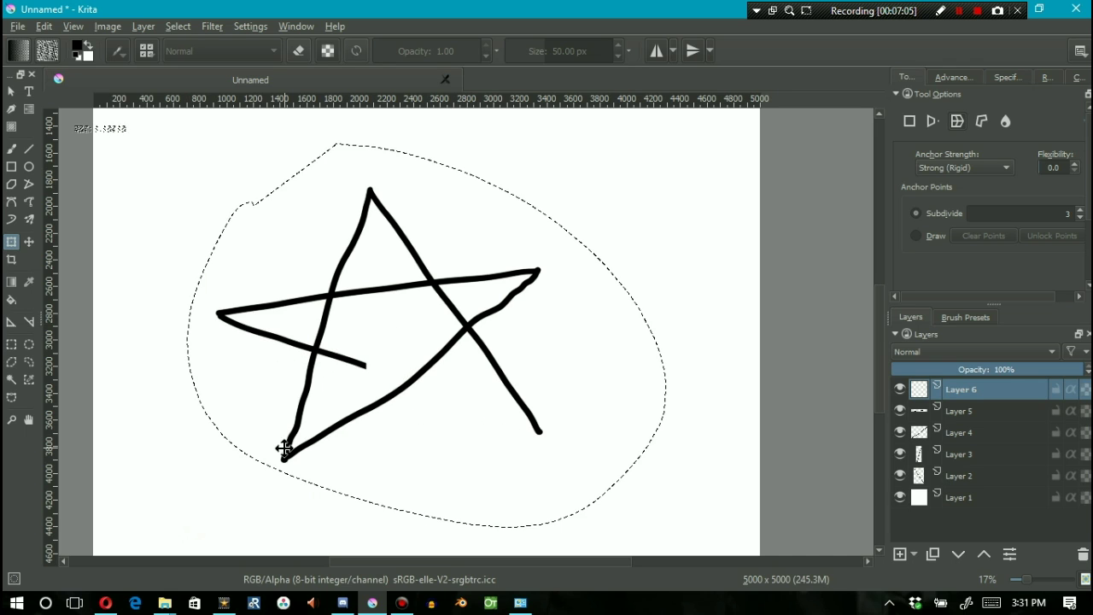
# - Group Layers 2 to 6 with Quick Group, then make the new group active and collapse it
pyautogui.keyDown('shift'); pyautogui.click(962, 475); pyautogui.keyUp('shift')
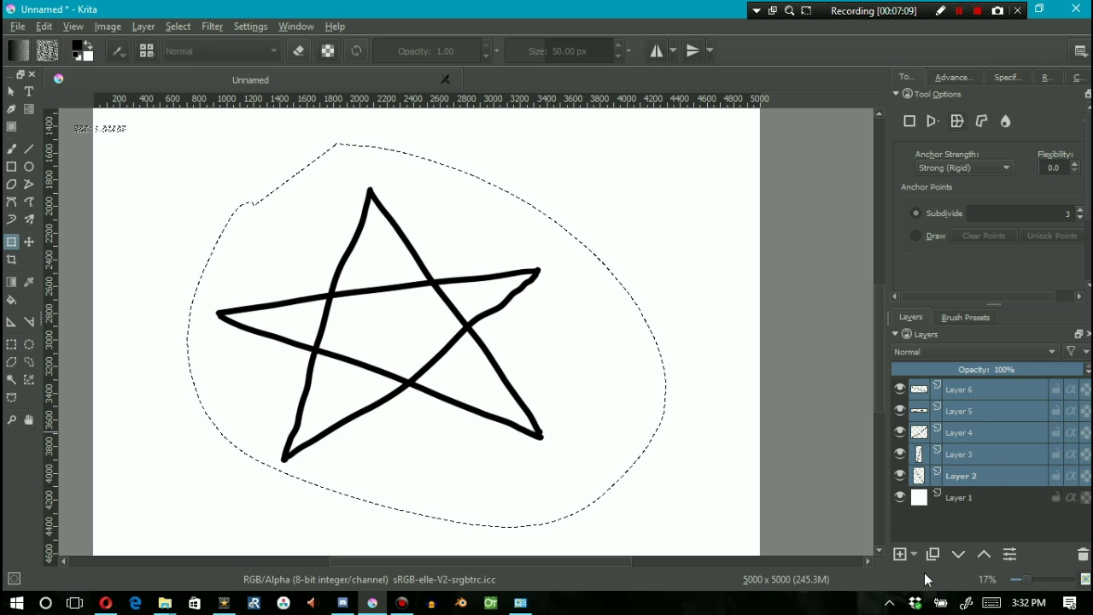
pyautogui.rightClick(957, 434)
pyautogui.moveTo(921, 424)
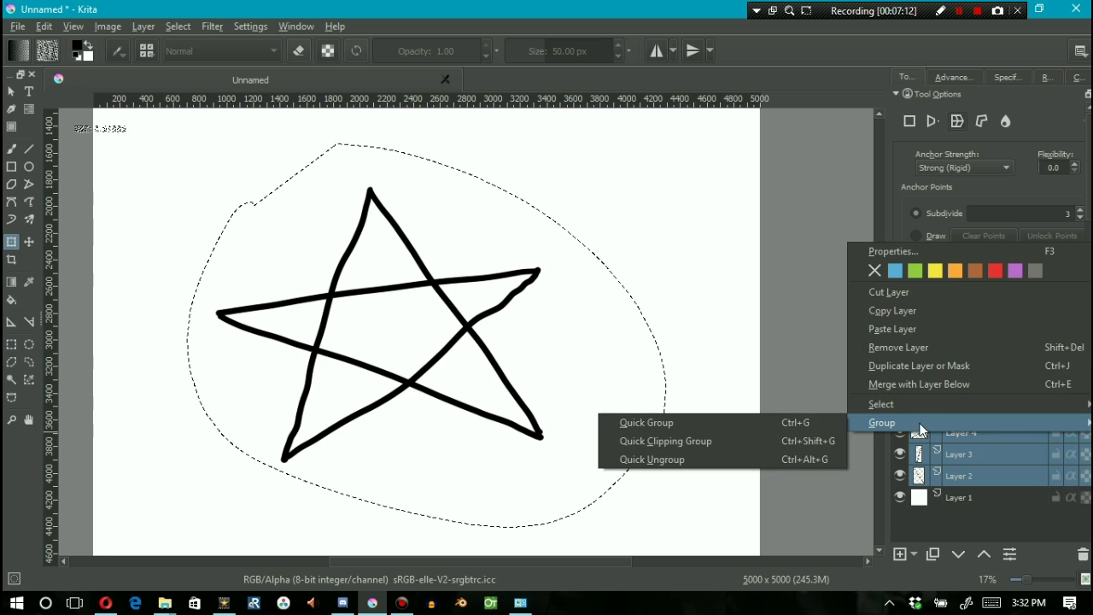
pyautogui.click(790, 426)
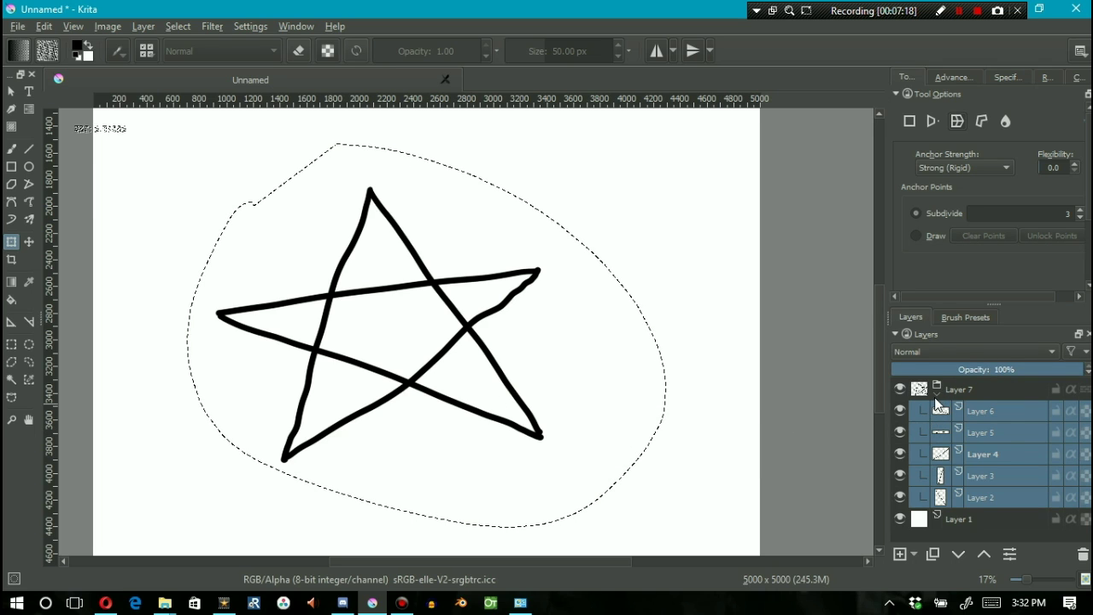
pyautogui.click(975, 395)
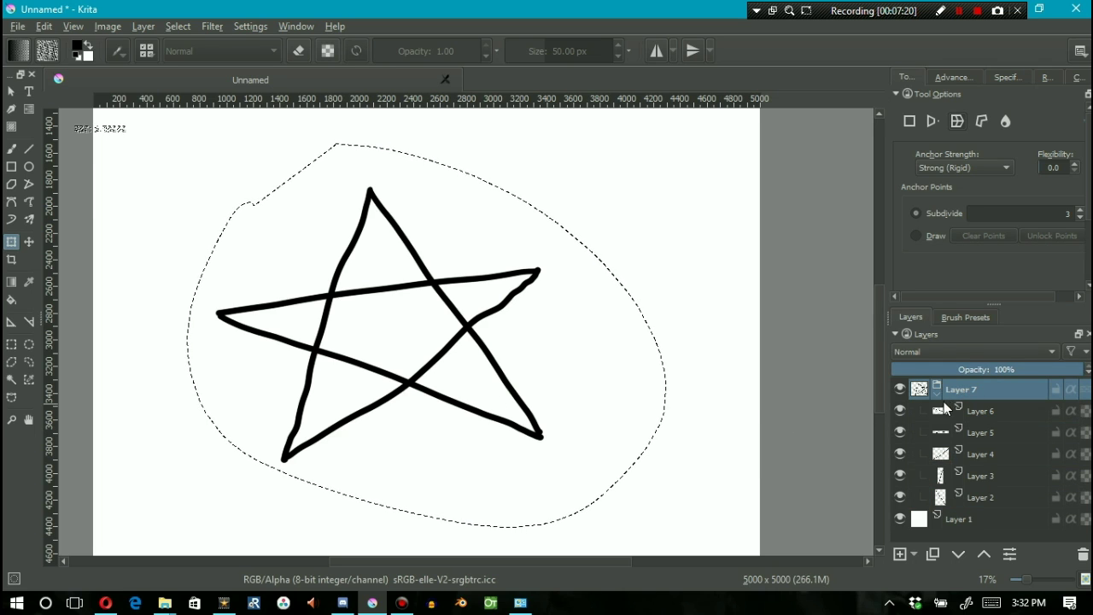
pyautogui.click(936, 395)
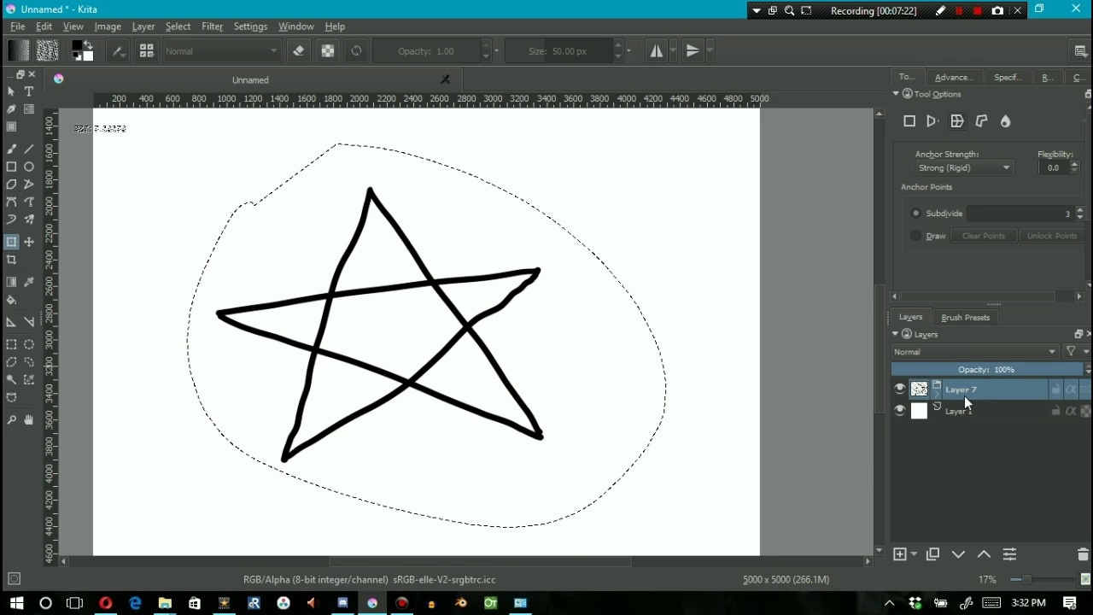
# - Warp the grouped star by pulling its centre, left-middle and top-middle anchor points inward, and apply the warp
pyautogui.click(464, 371)
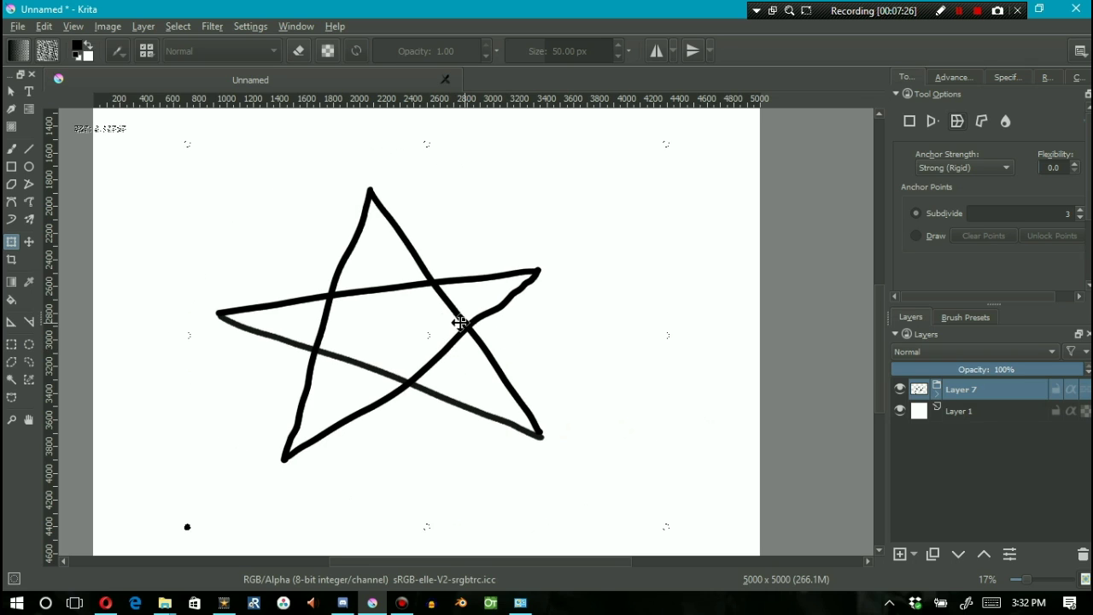
pyautogui.moveTo(432, 344); pyautogui.dragTo(281, 317)
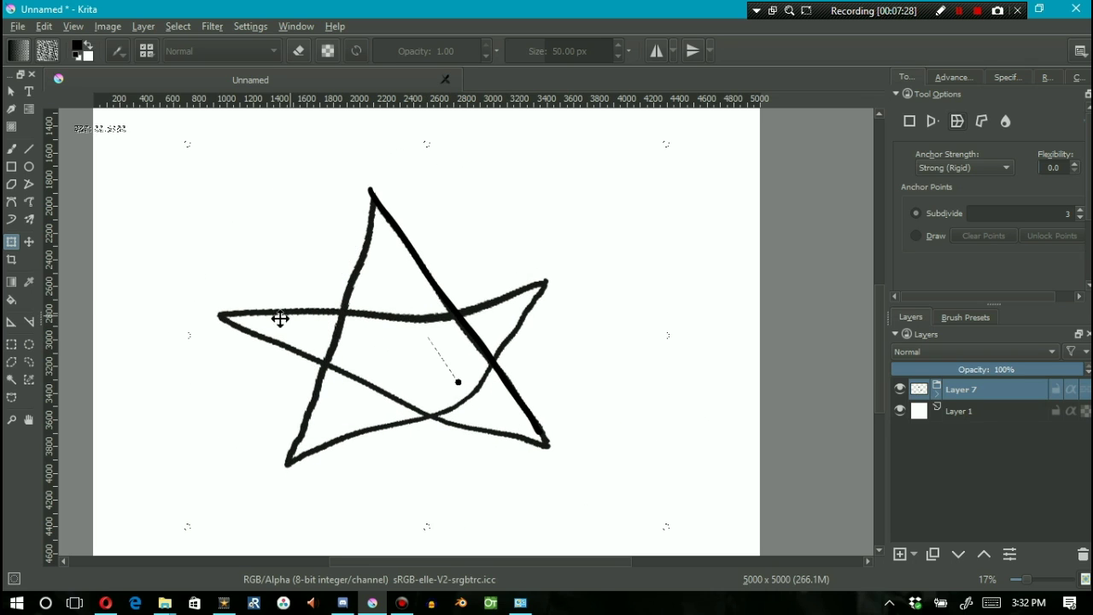
pyautogui.moveTo(187, 335); pyautogui.dragTo(274, 341)
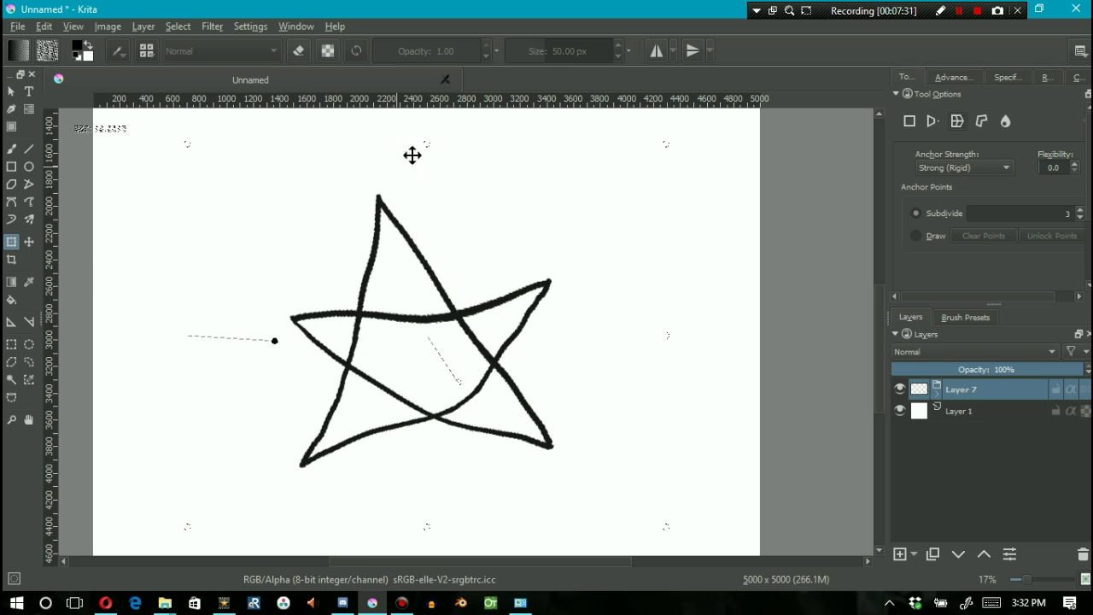
pyautogui.moveTo(427, 146); pyautogui.dragTo(434, 240)
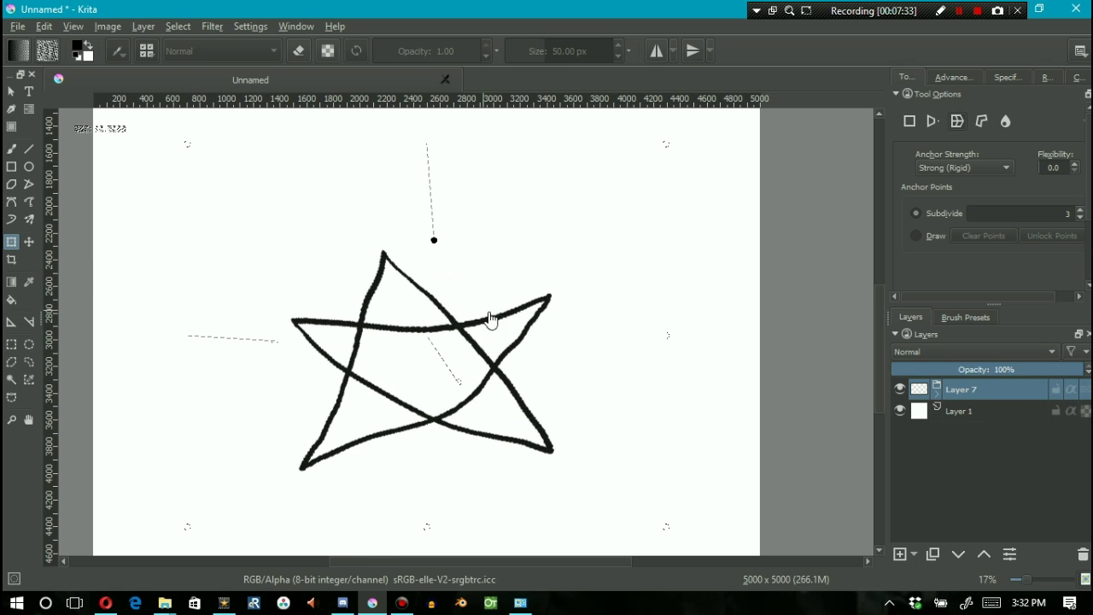
pyautogui.press('Return')
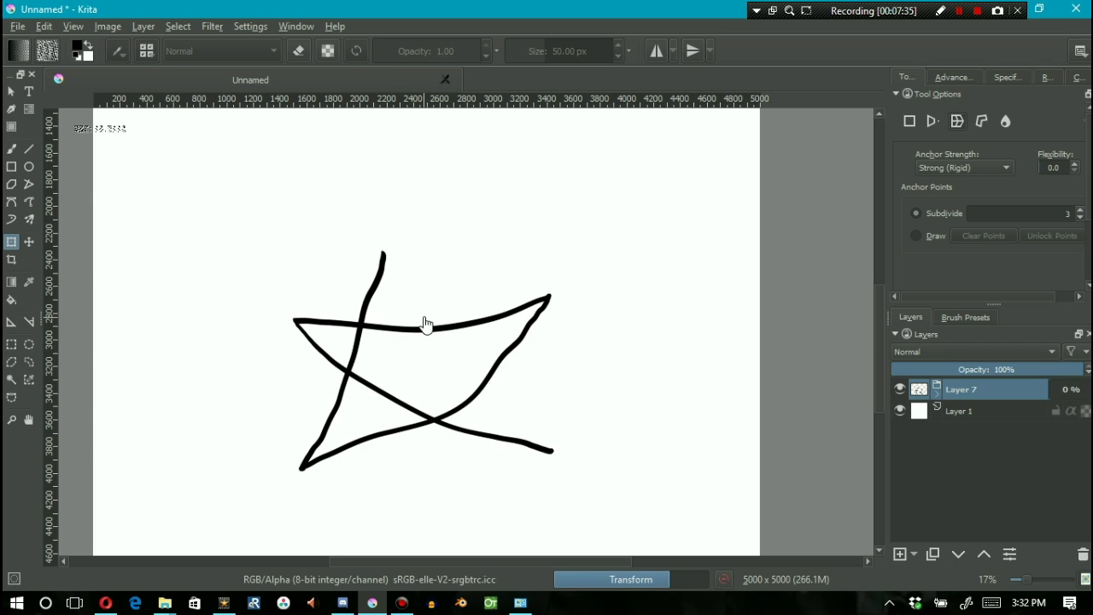
# - Free-transform the grouped star: scale it down, move it toward the canvas's right side at about X 3844 px, and apply
pyautogui.click(909, 121)
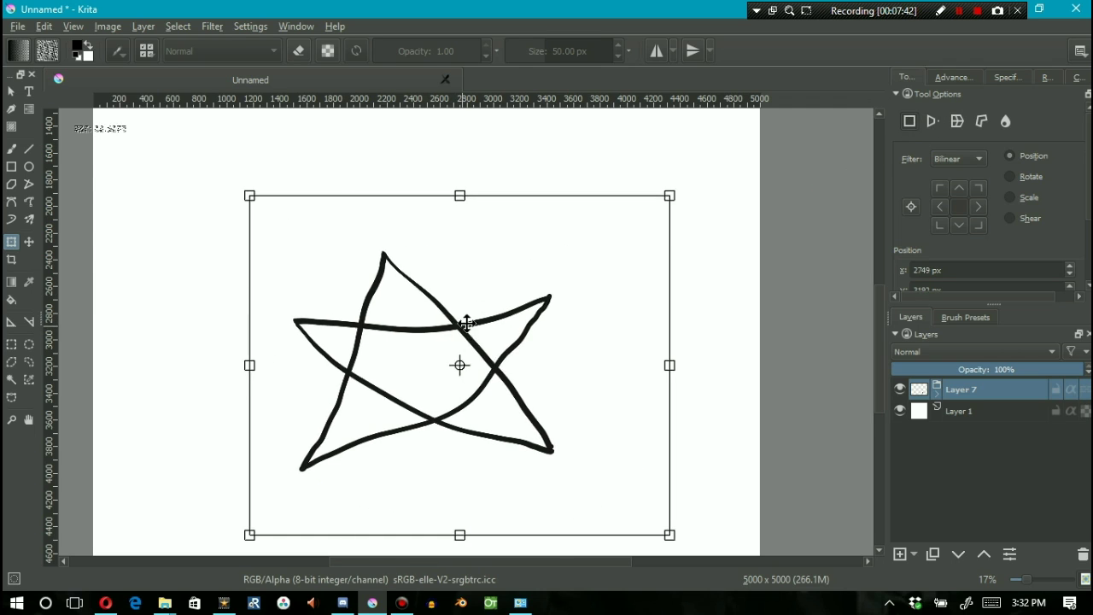
pyautogui.moveTo(464, 317); pyautogui.dragTo(350, 431)
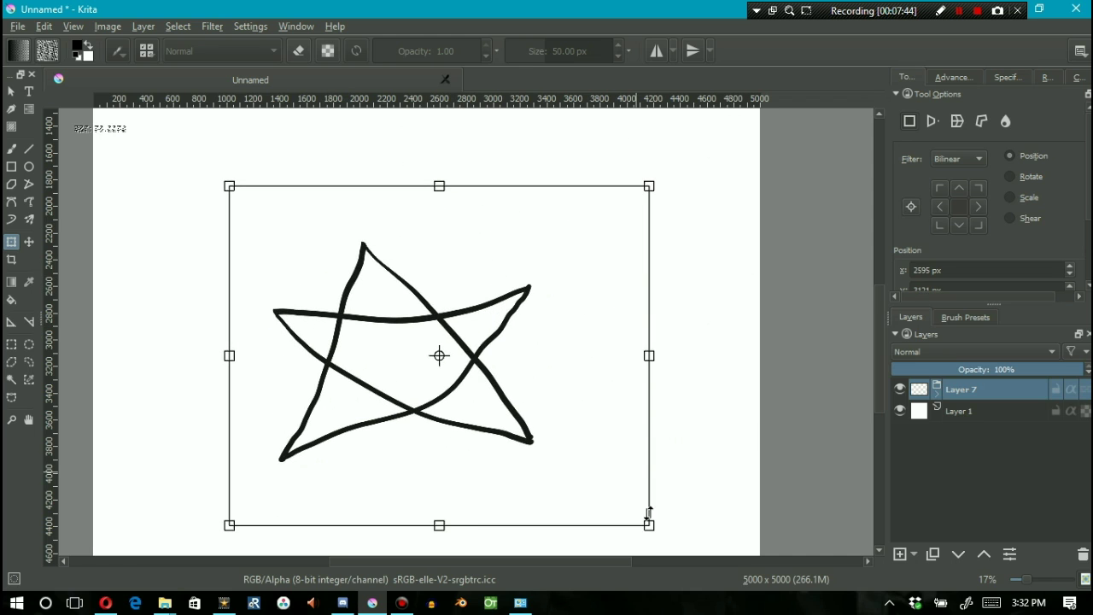
pyautogui.moveTo(649, 526); pyautogui.dragTo(621, 389)
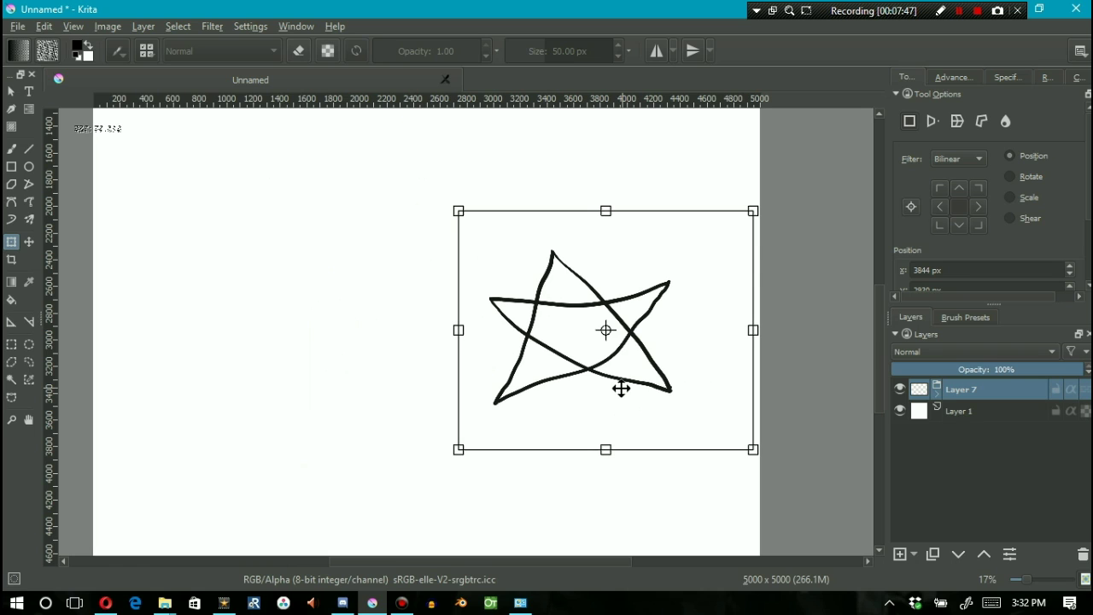
pyautogui.press('Return')
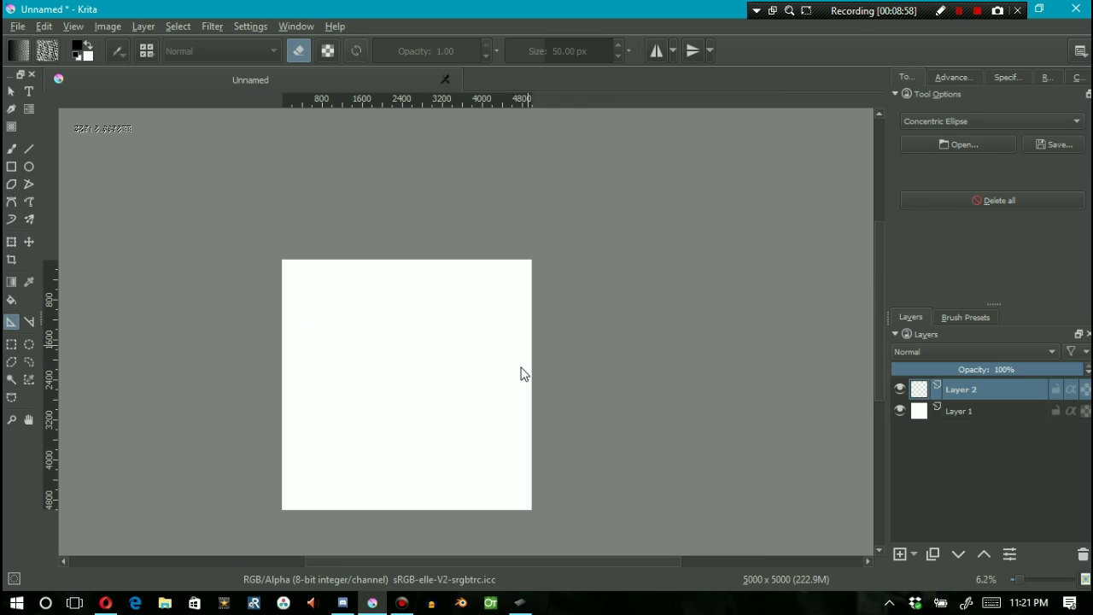
# - Close the painting program without saving the modified Unnamed document
pyautogui.moveTo(506, 327); pyautogui.dragTo(509, 327)
pyautogui.moveTo(523, 317); pyautogui.dragTo(473, 398)
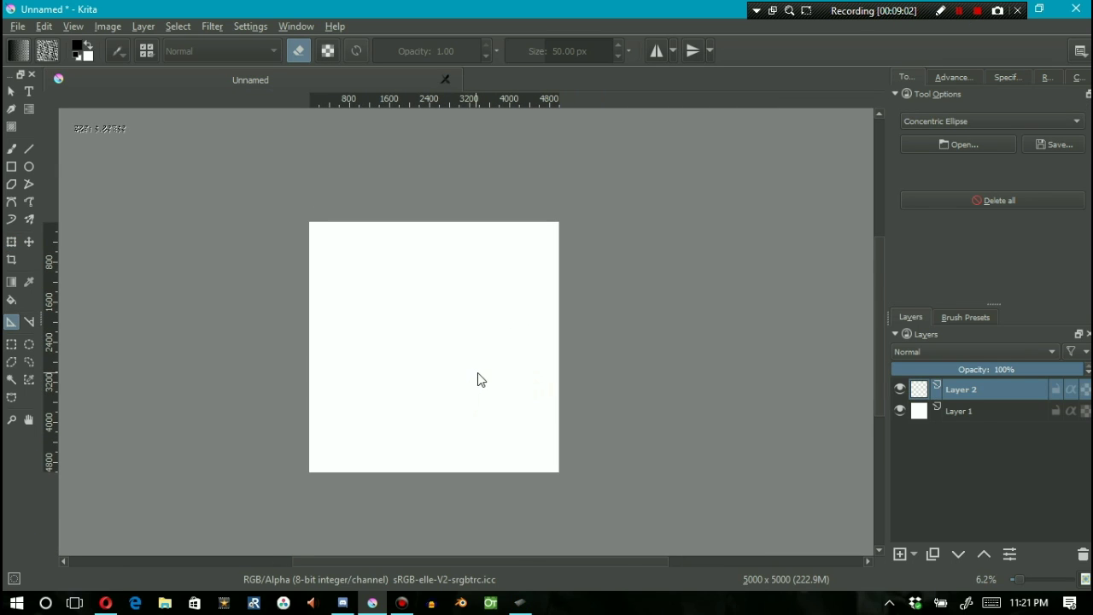
pyautogui.click(1074, 10)
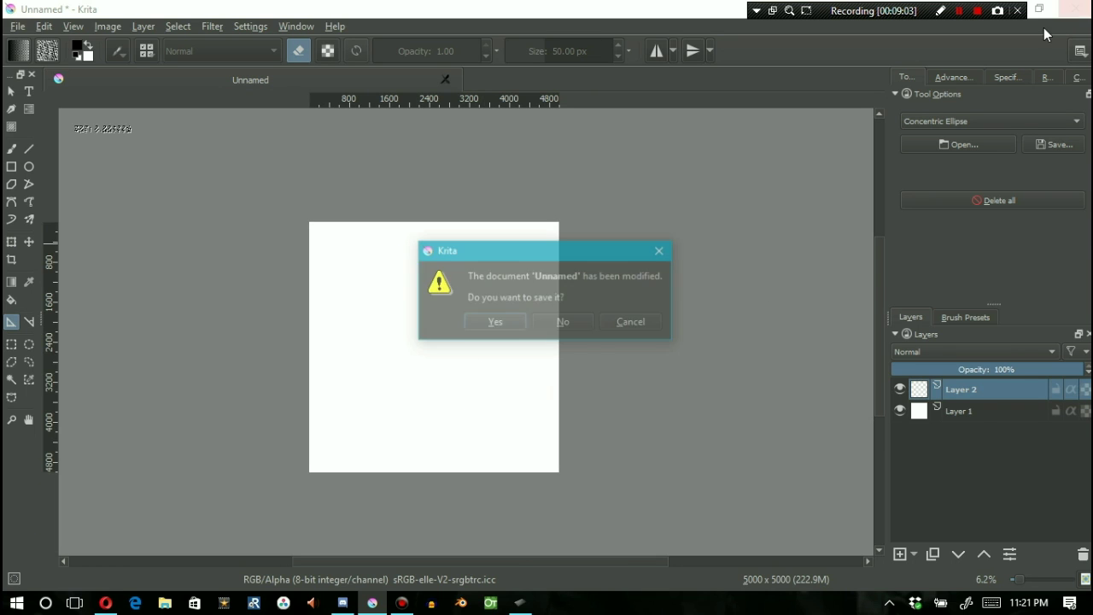
pyautogui.click(562, 321)
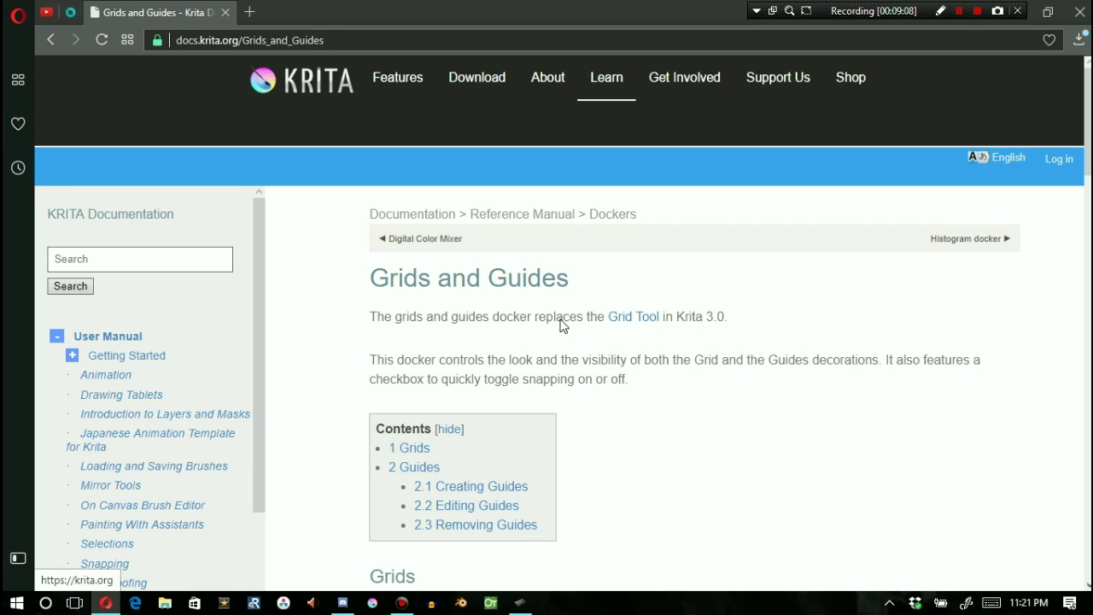
# - Highlight the web address of the Grids and Guides documentation page, and switch to the NobleFrugal Studio channel on YouTube
pyautogui.click(259, 43)
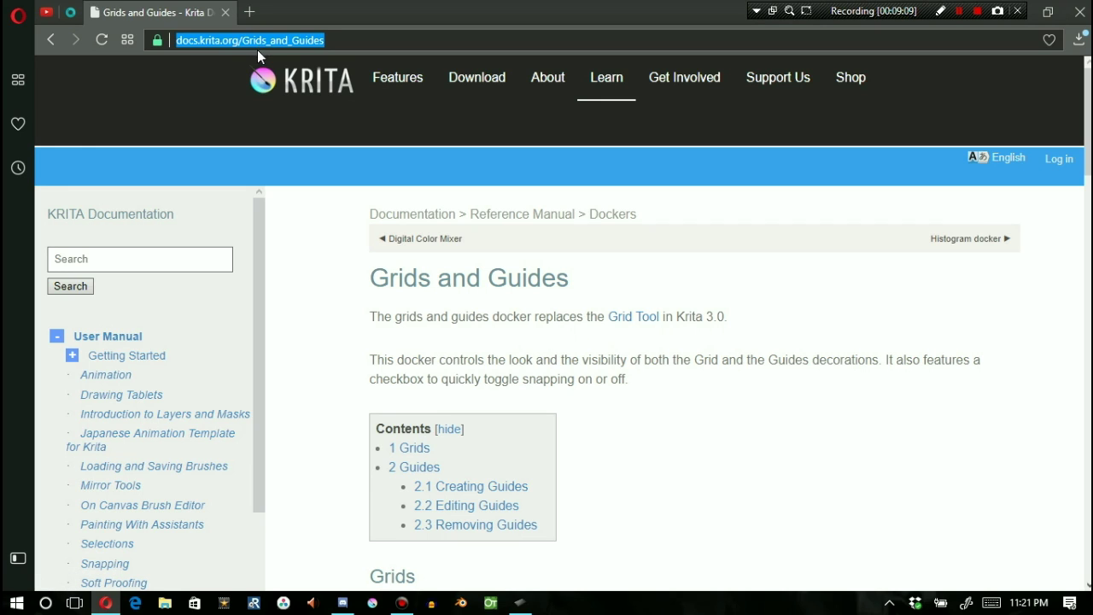
pyautogui.click(53, 10)
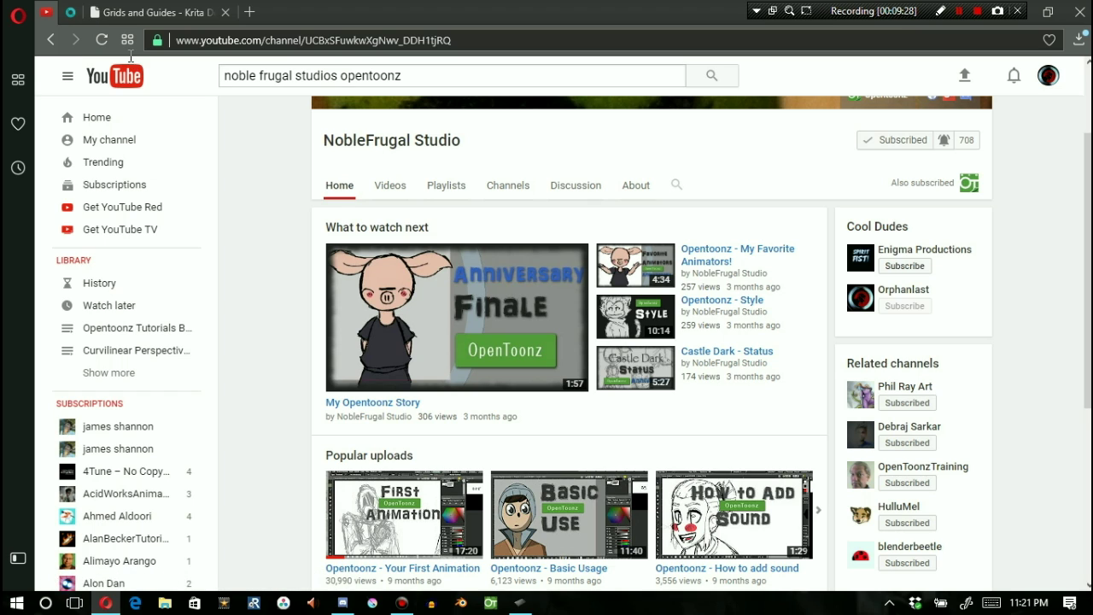
# - Search YouTube for the ZBrush head bust artist by name and open the artist's channel to view the uploads
pyautogui.press('/')
pyautogui.hotkey('ctrl', 'a')
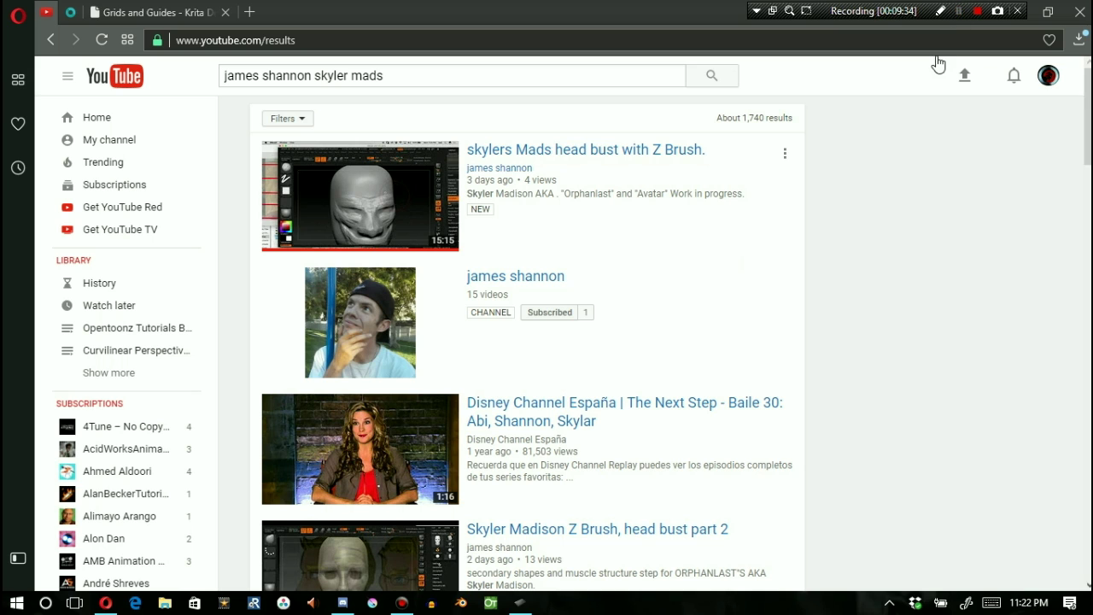
pyautogui.click(413, 343)
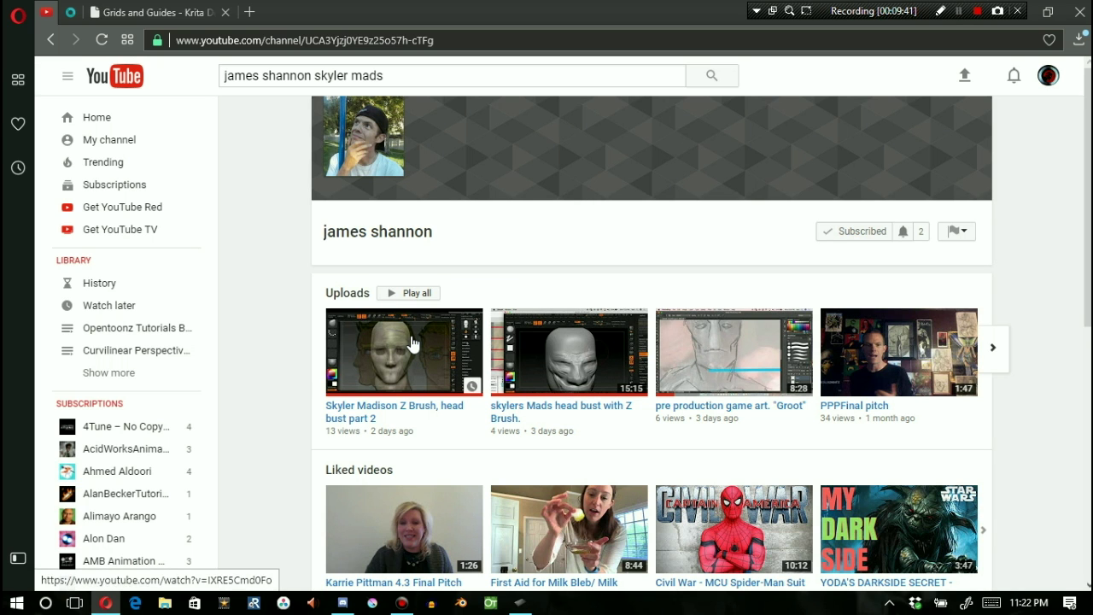
pyautogui.scroll(-1, 411, 342)
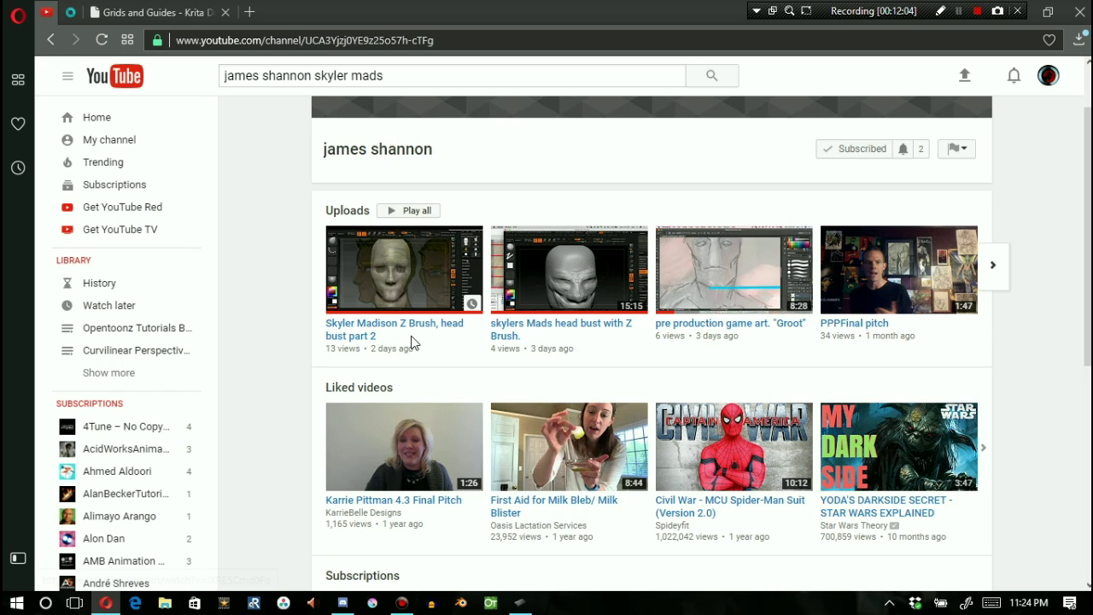
# - Search YouTube for blenderbeetle, view the Blenderbeetle Animation channel, and return to the search results
pyautogui.click(958, 12)
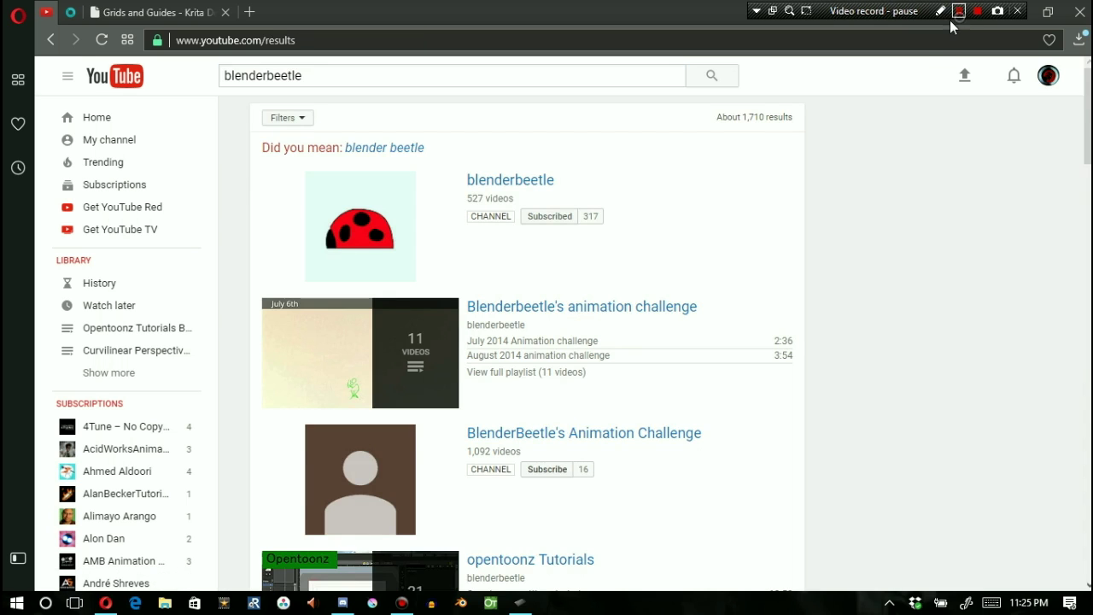
pyautogui.click(953, 16)
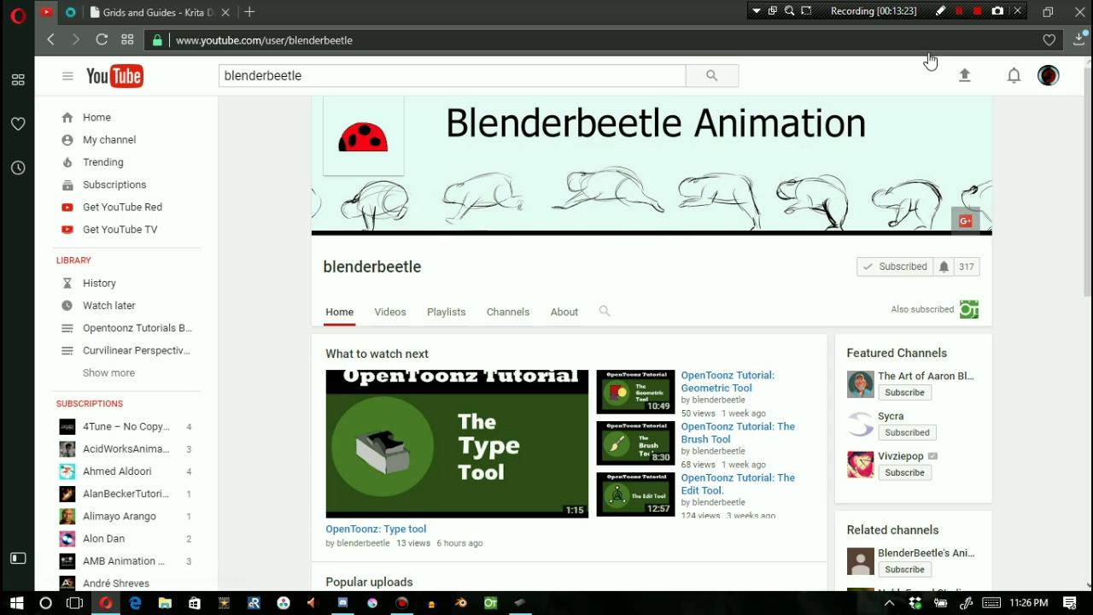
pyautogui.click(50, 40)
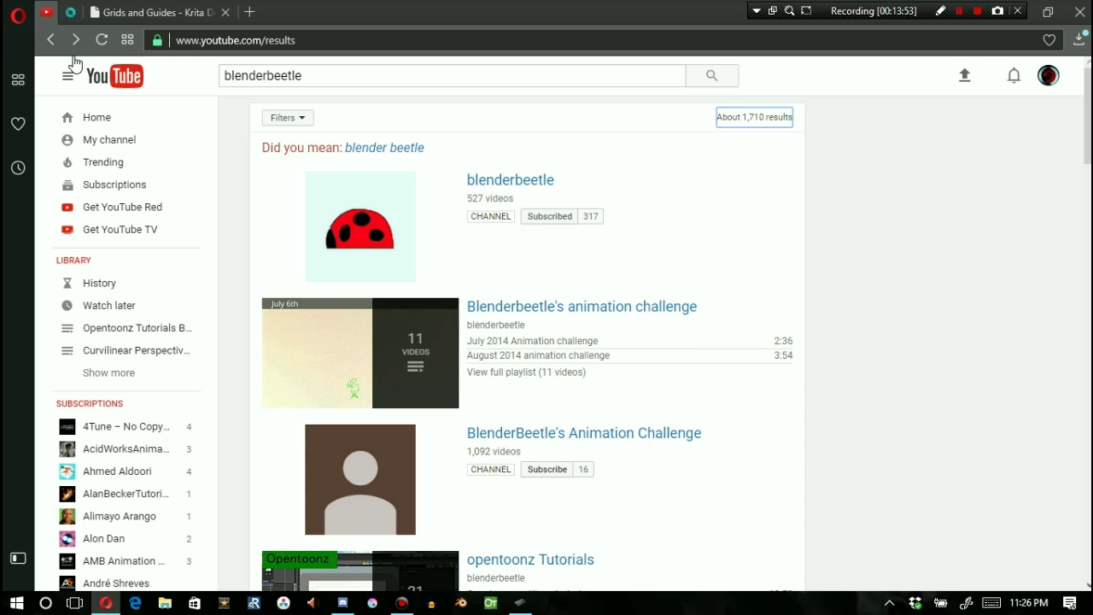
pyautogui.click(978, 12)
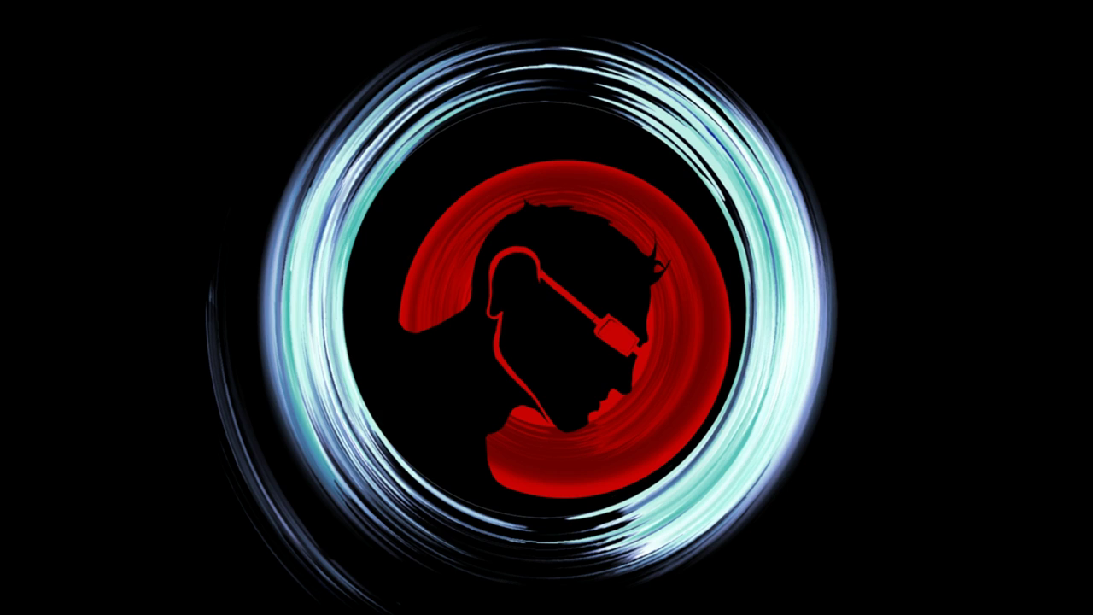